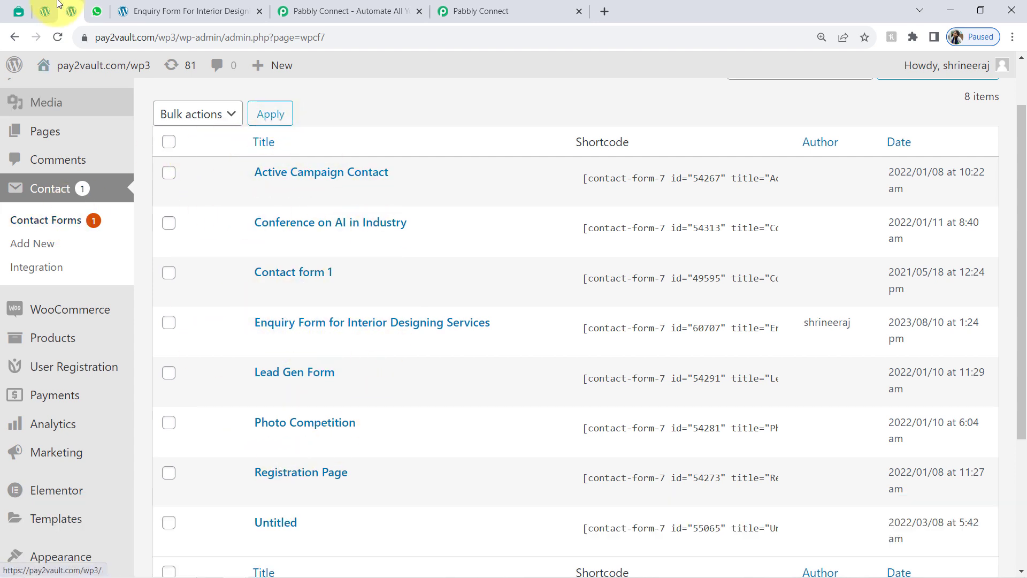
# Step: From the Pages list filtered by 'enquiry', view the live Enquiry Form For Interior Designing Services page
pyautogui.click(48, 11)
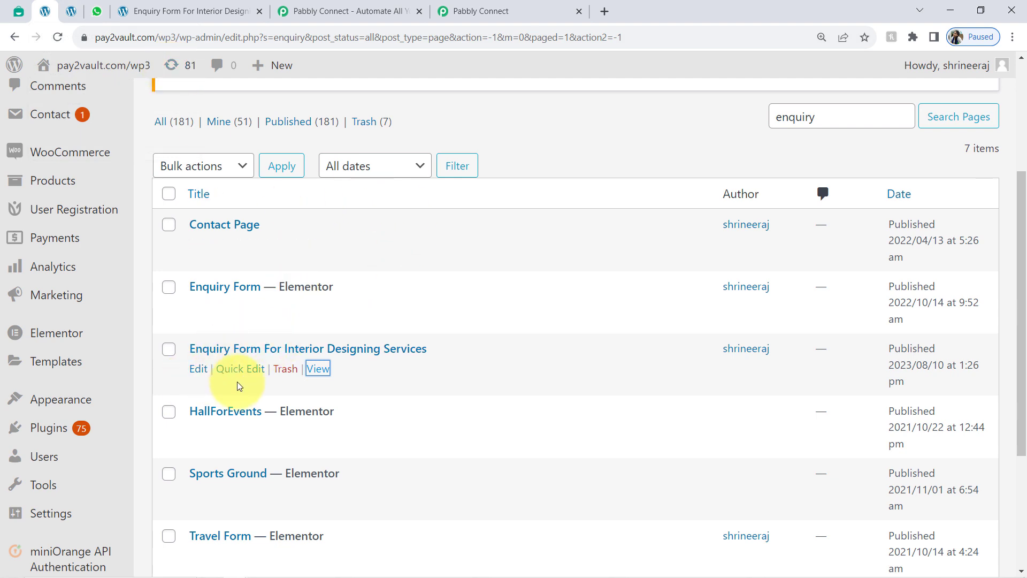
pyautogui.click(174, 10)
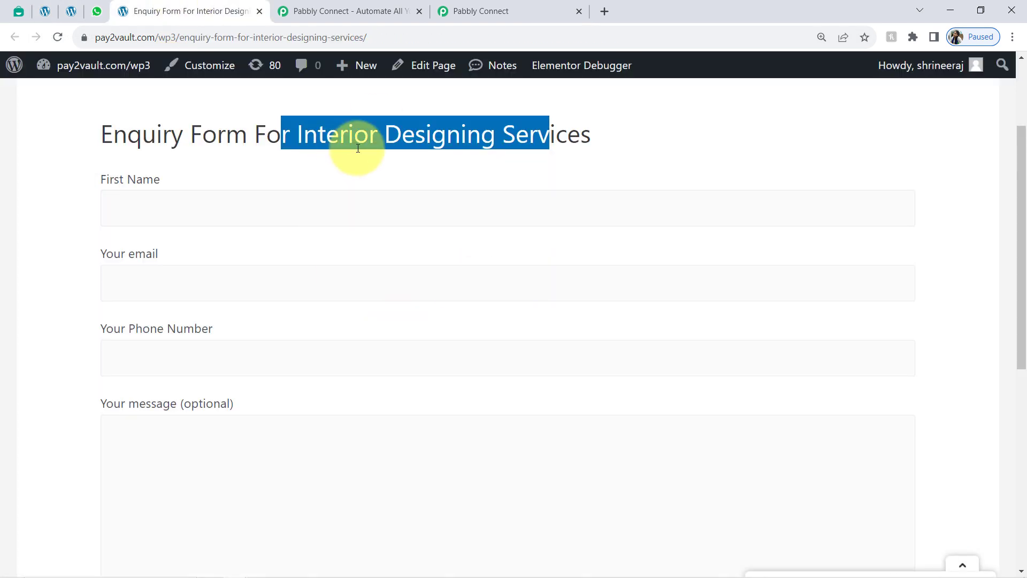
pyautogui.click(246, 134)
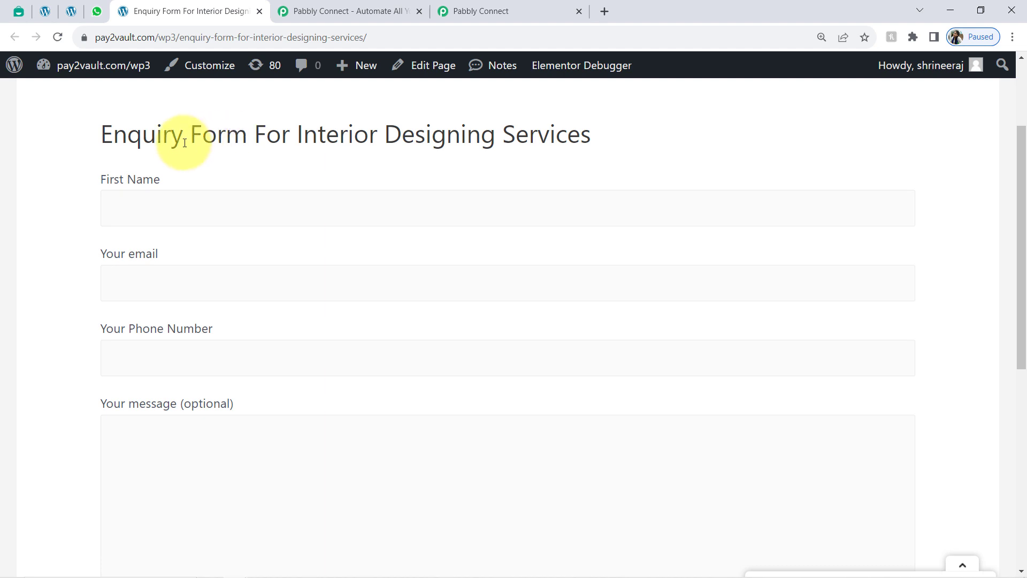
pyautogui.click(106, 10)
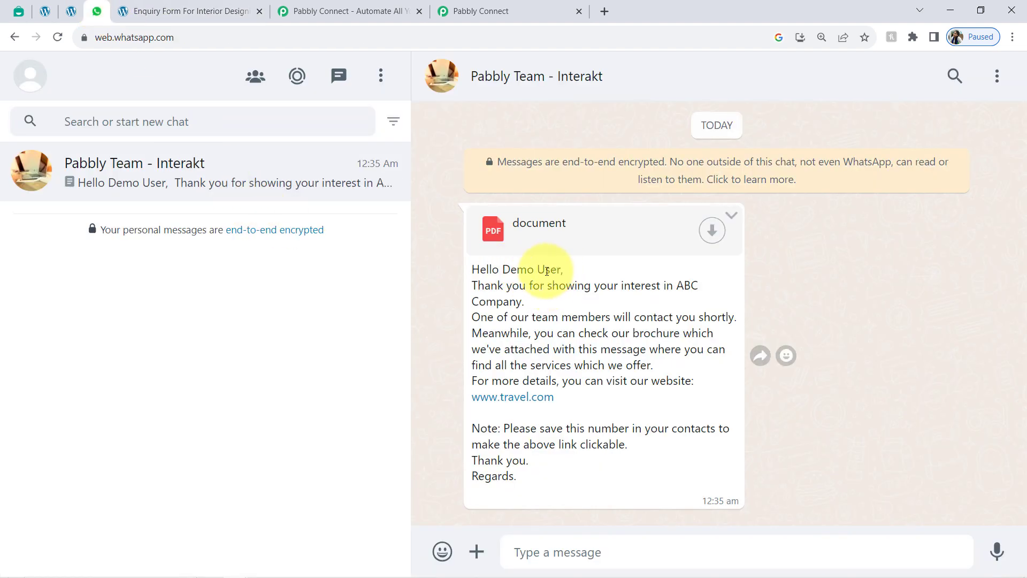
# Step: Point out the thank-you, brochure, greeting name and website link lines of the received WhatsApp message
pyautogui.moveTo(498, 286); pyautogui.dragTo(533, 302)
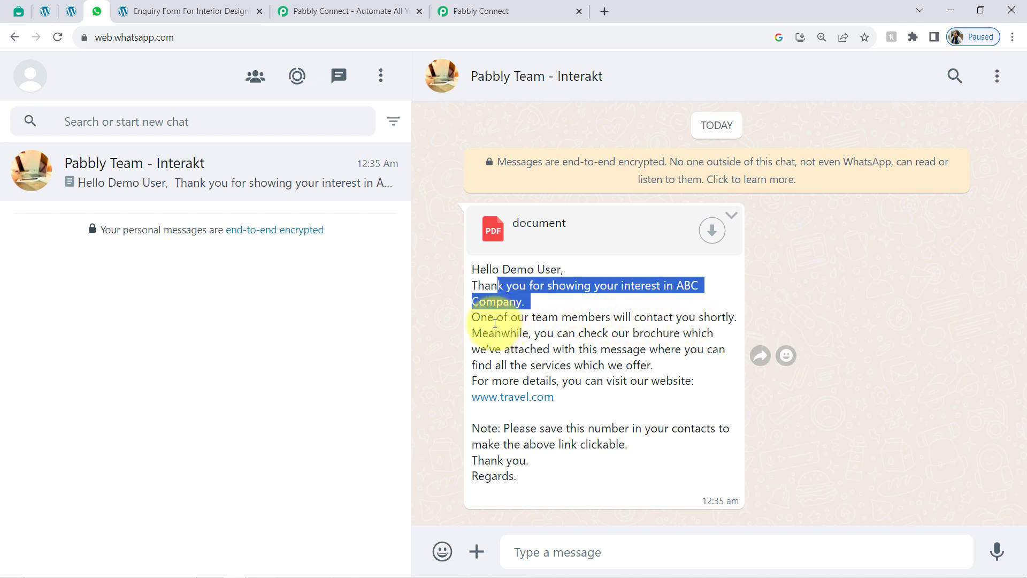
pyautogui.moveTo(493, 336); pyautogui.dragTo(641, 335)
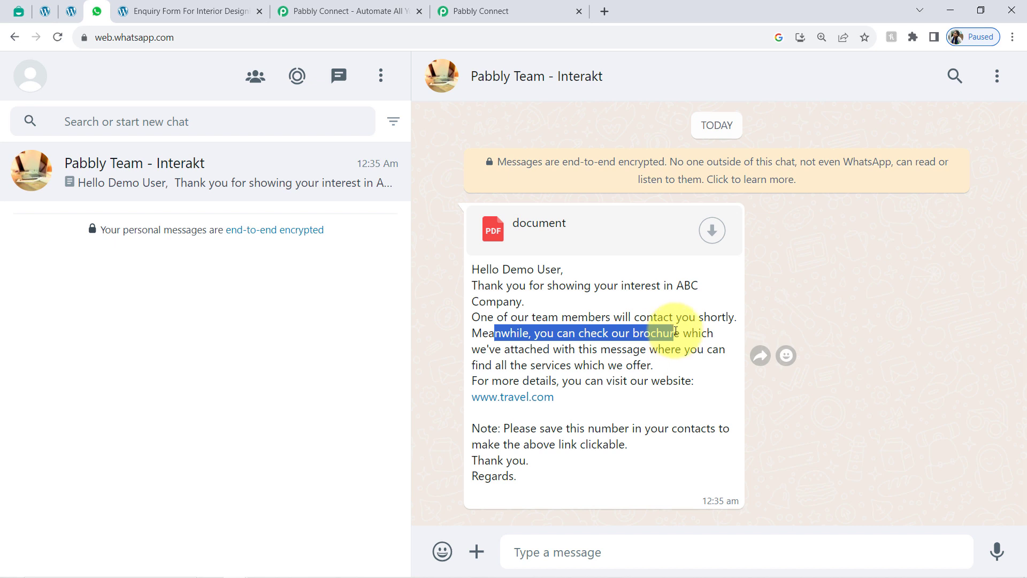
pyautogui.moveTo(510, 270); pyautogui.dragTo(588, 270)
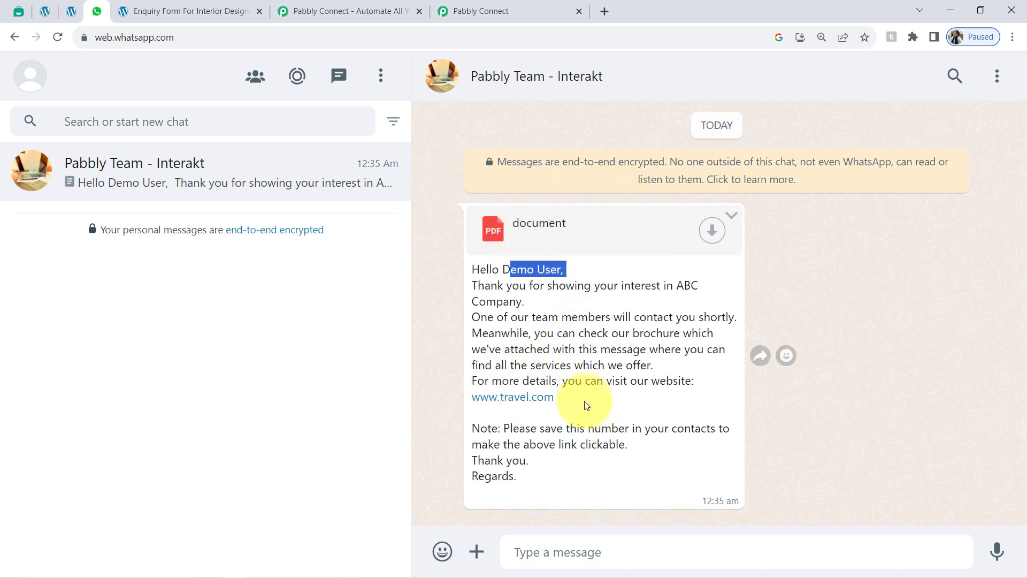
pyautogui.moveTo(561, 396); pyautogui.dragTo(521, 396)
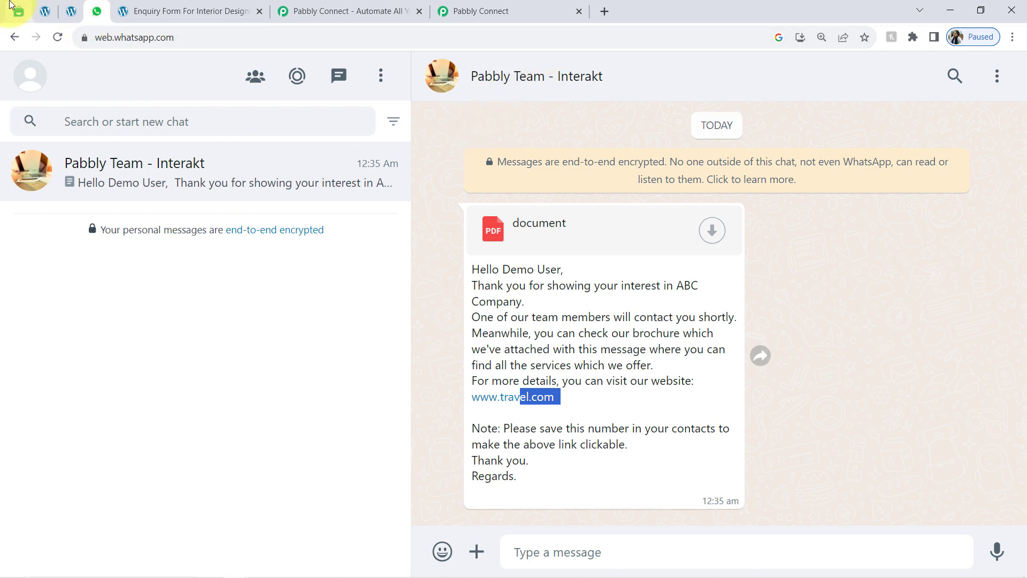
pyautogui.click(70, 14)
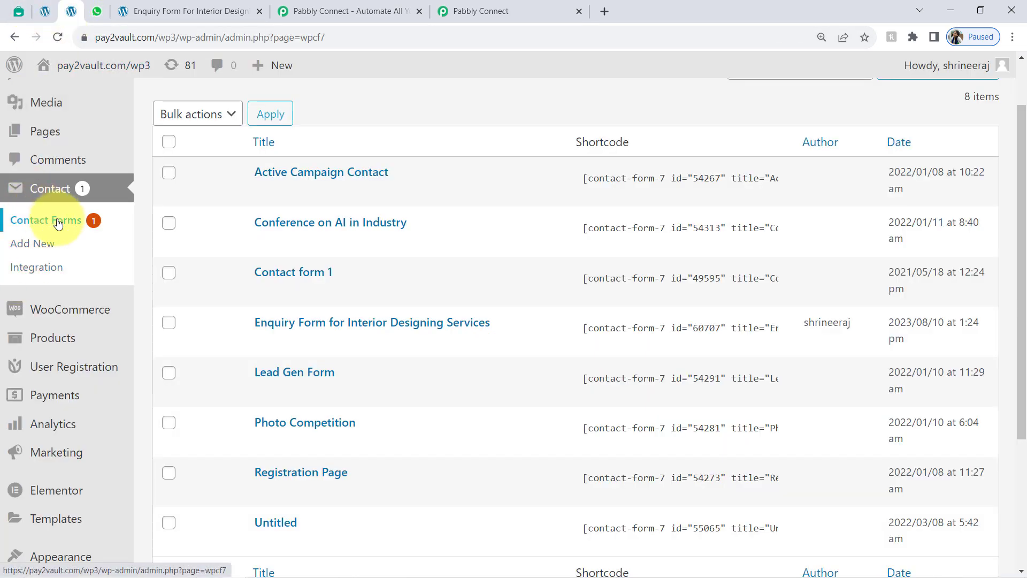
# Step: Show Interakt's WhatsApp Templates page listing 16 of 801 active templates, glancing at WordPress in between
pyautogui.click(97, 11)
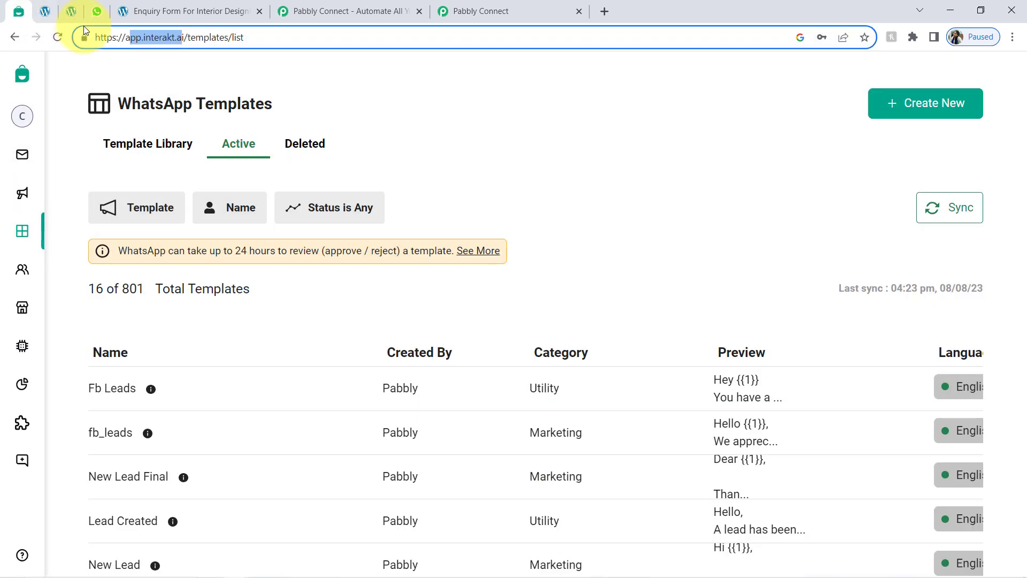
pyautogui.click(18, 11)
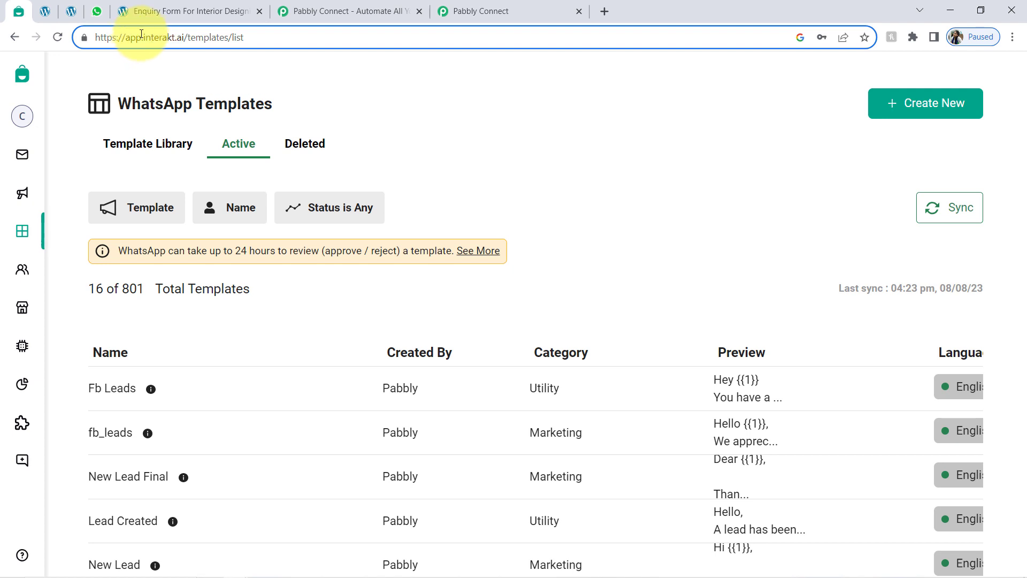
pyautogui.moveTo(144, 37); pyautogui.dragTo(161, 37)
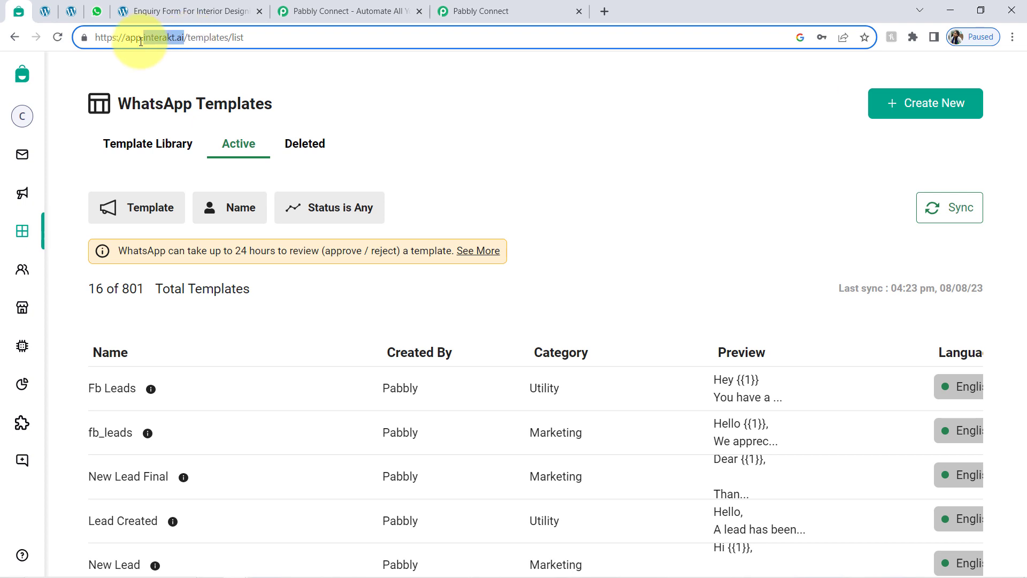
pyautogui.click(71, 10)
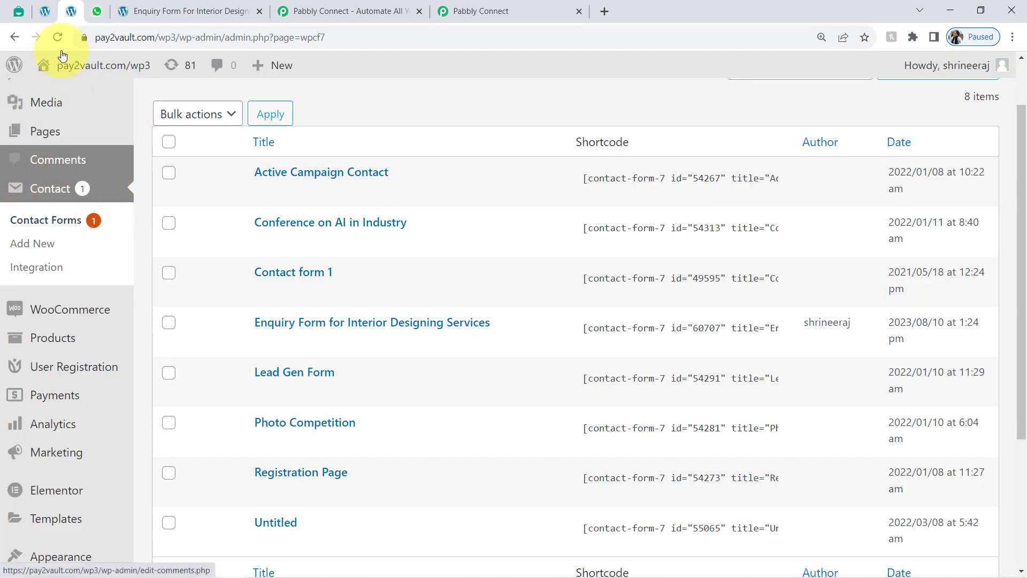
pyautogui.click(15, 9)
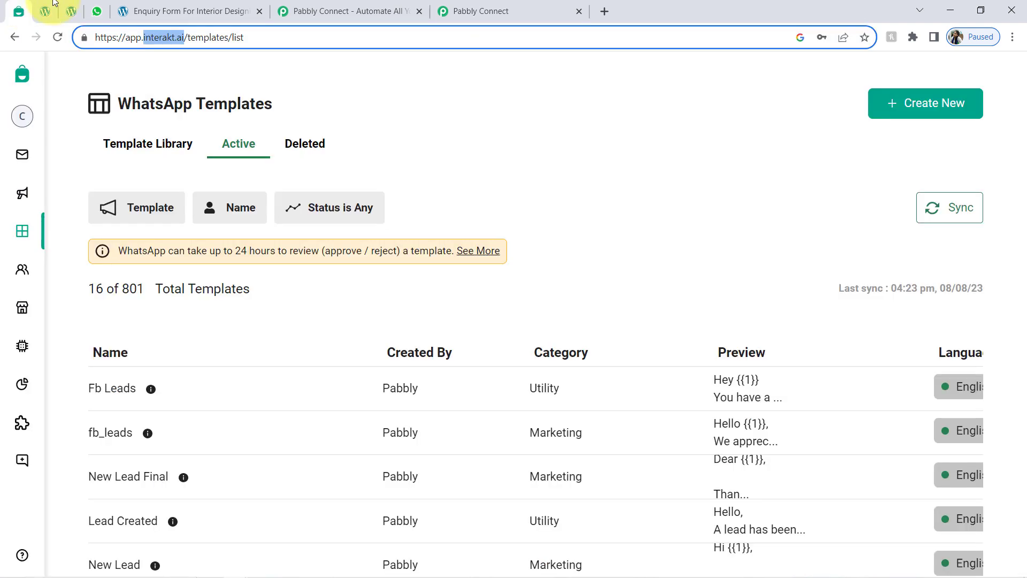
pyautogui.click(322, 6)
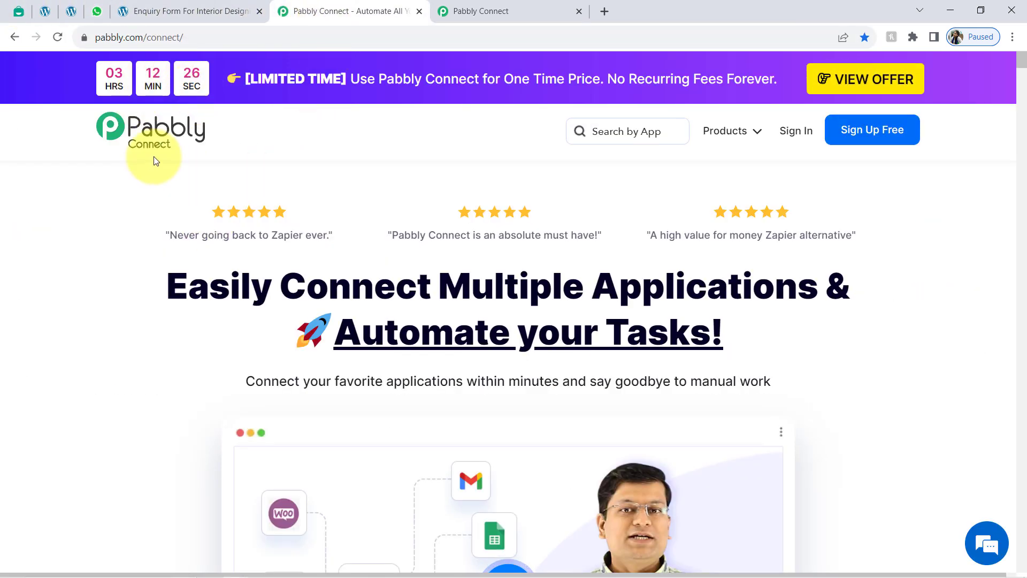
# Step: Go from the pabbly.com/connect homepage to the Pabbly Connect dashboard showing 130000 allotted tasks
pyautogui.moveTo(207, 289); pyautogui.dragTo(653, 323)
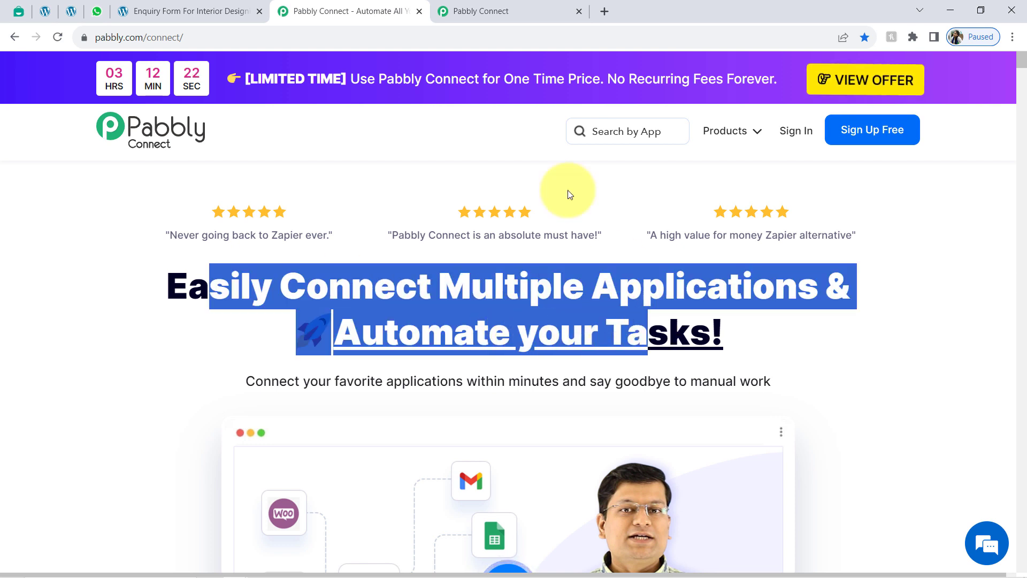
pyautogui.click(522, 7)
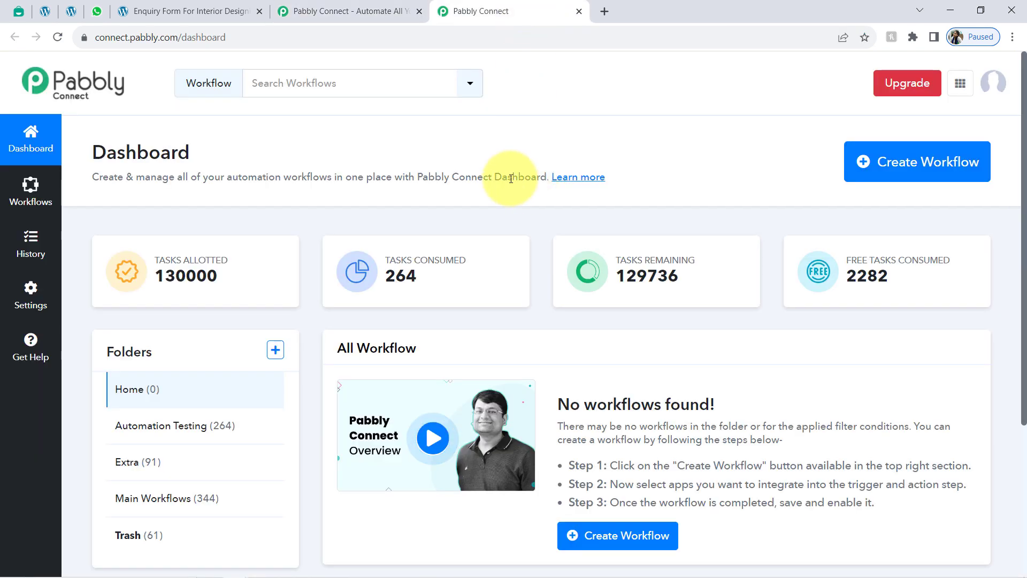
pyautogui.click(403, 11)
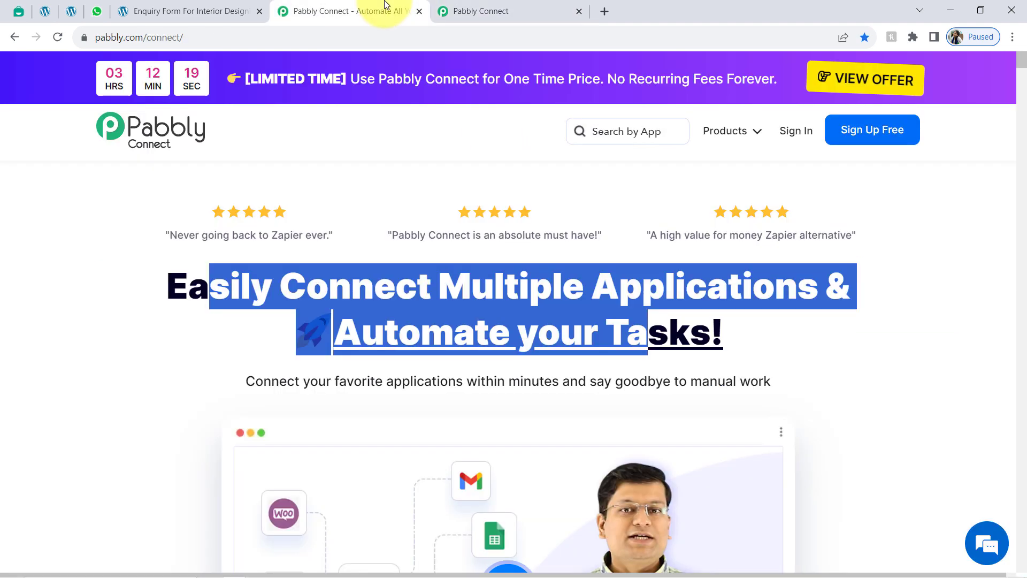
pyautogui.click(618, 280)
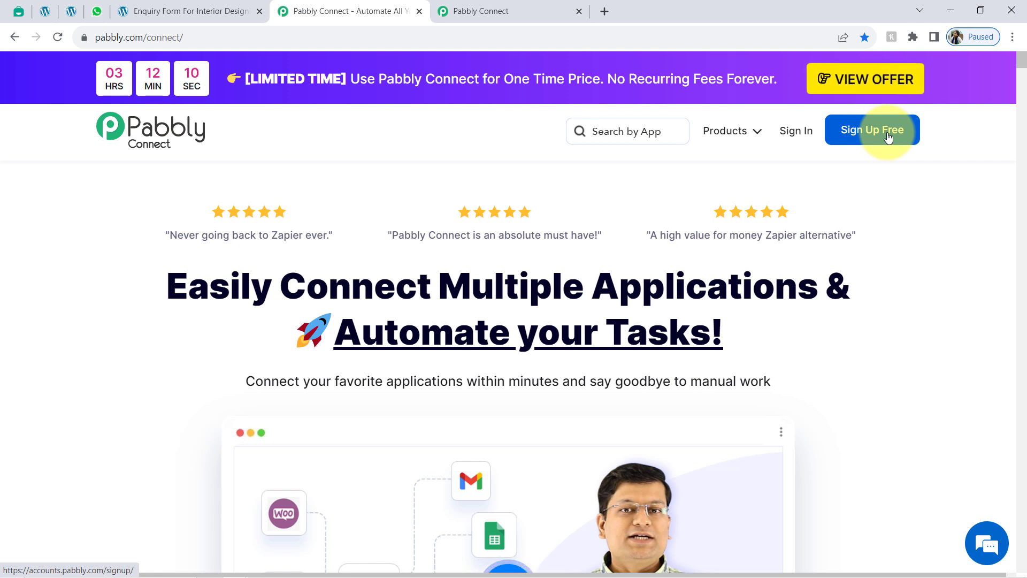
pyautogui.click(464, 8)
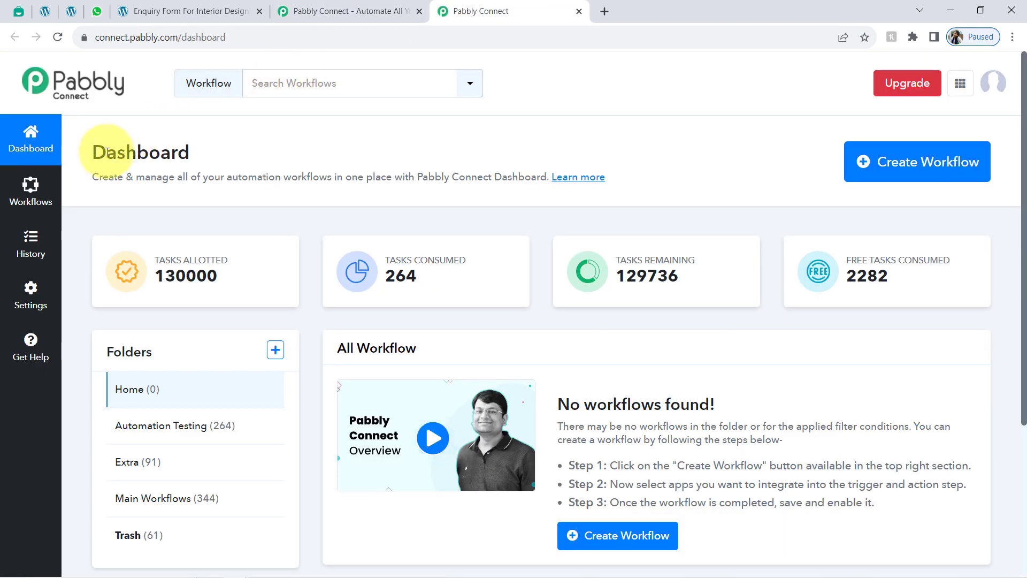
# Step: Create a new workflow by pasting 'Send WhatsApp Message on Contact Form Submissions (Automatically)' as its name
pyautogui.moveTo(108, 151); pyautogui.dragTo(244, 164)
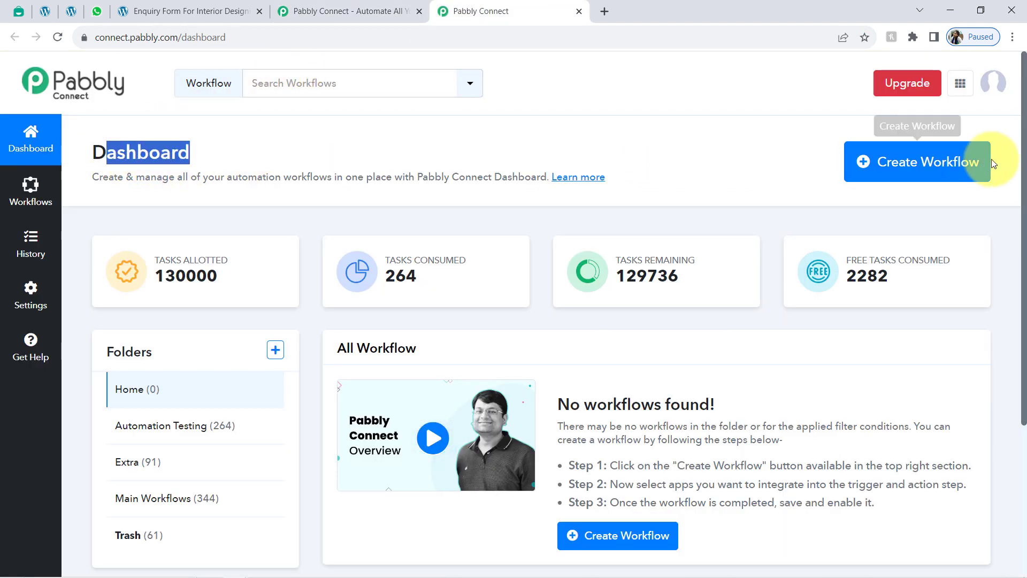
pyautogui.click(962, 161)
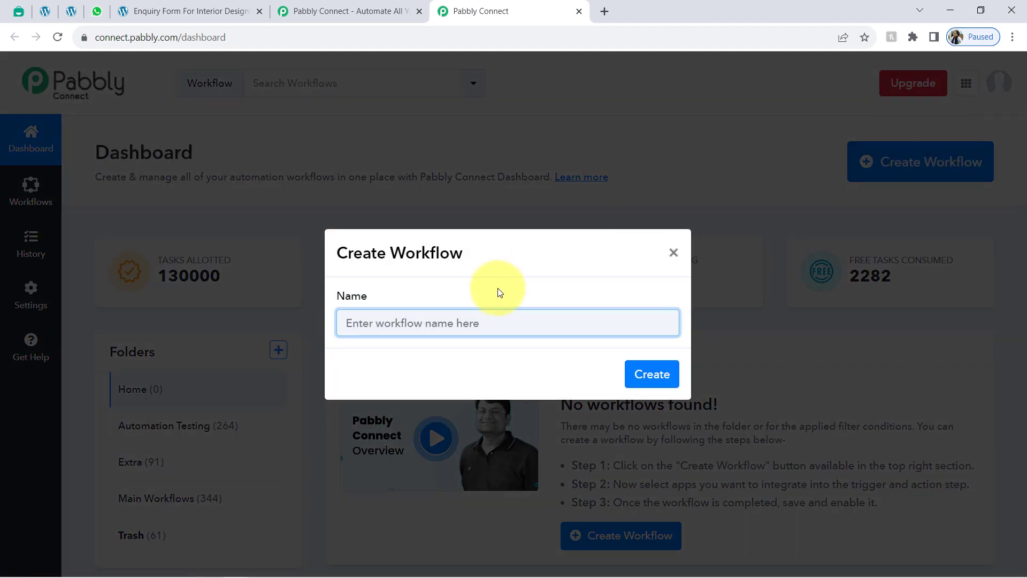
pyautogui.write('WhatsApp Message on Contact Form Submissions (Automatically)')
pyautogui.moveTo(459, 322); pyautogui.dragTo(180, 358)
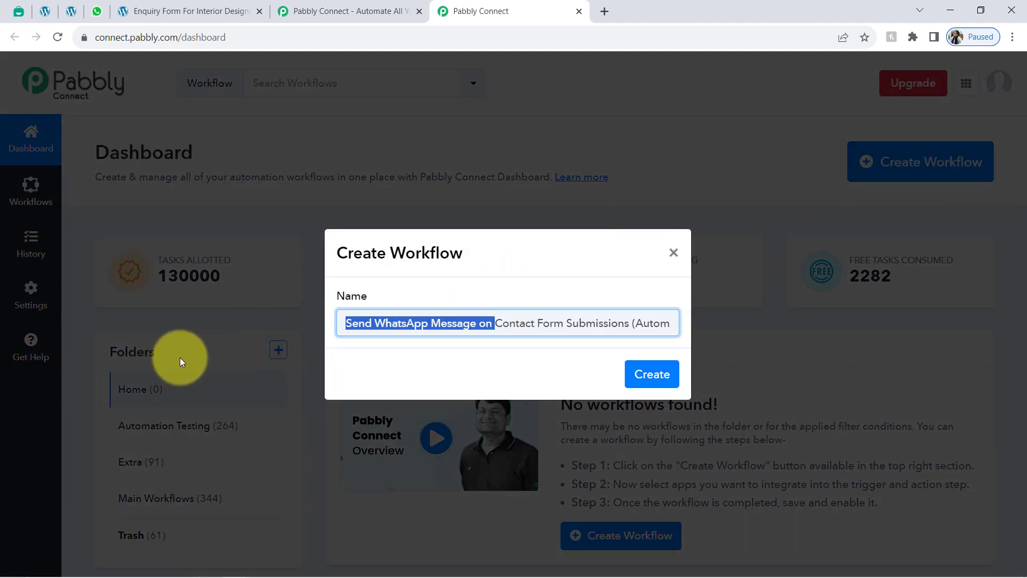
pyautogui.click(393, 323)
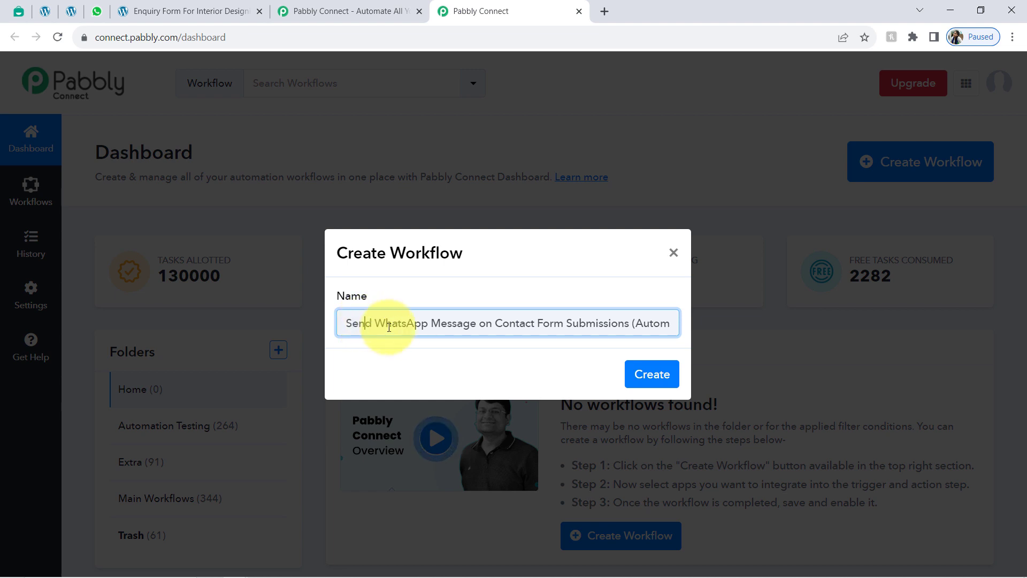
pyautogui.moveTo(365, 322); pyautogui.dragTo(734, 333)
pyautogui.click(645, 325)
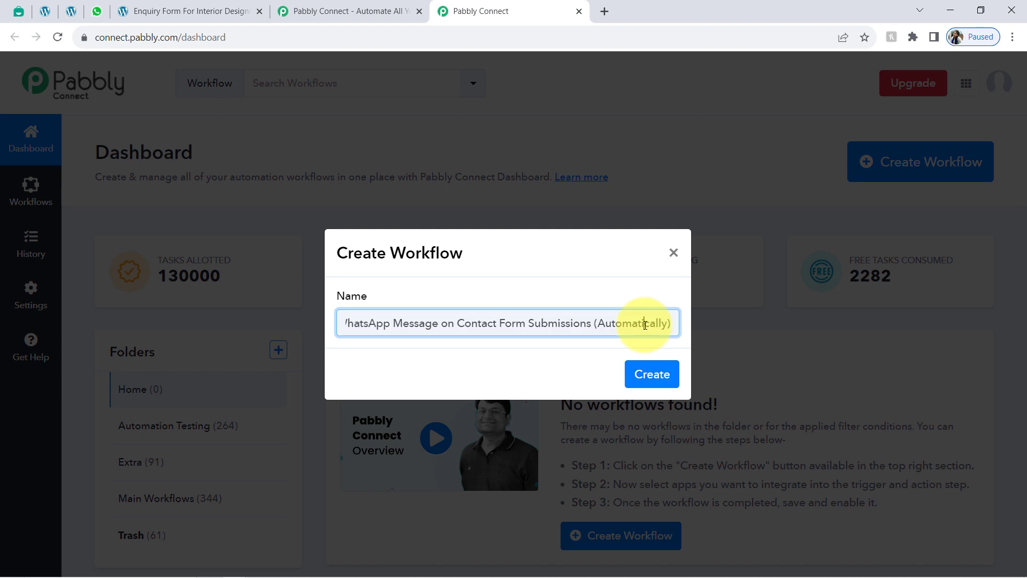
pyautogui.click(650, 374)
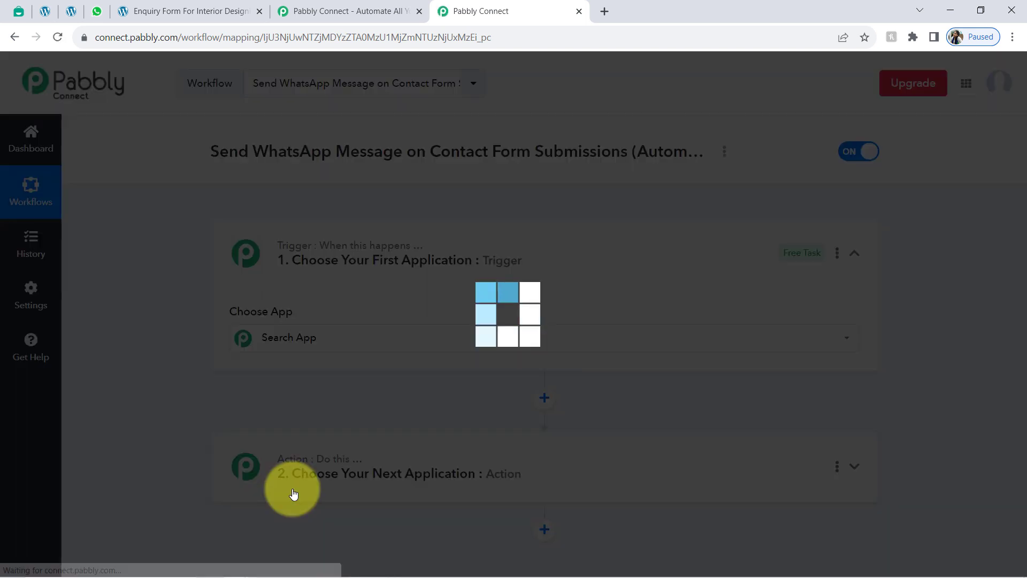
# Step: Search the trigger's app list for 'form 7' and choose Contact Form 7
pyautogui.click(323, 330)
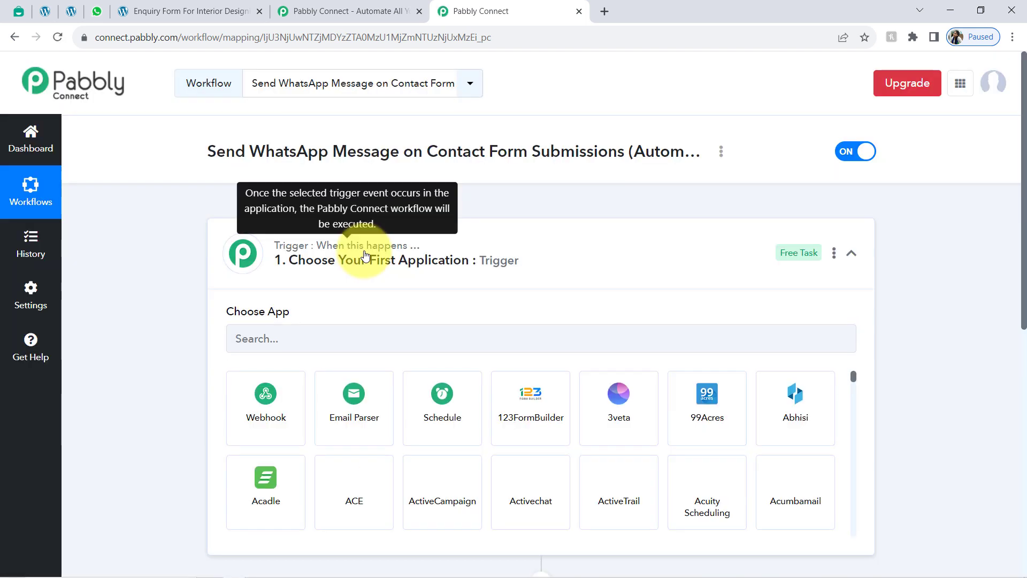
pyautogui.click(364, 261)
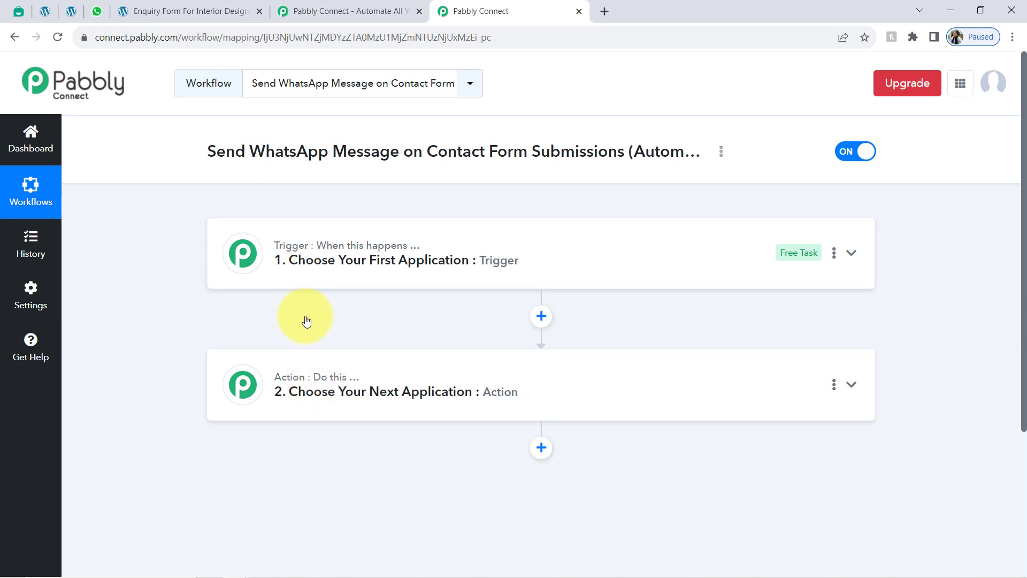
pyautogui.moveTo(293, 386)
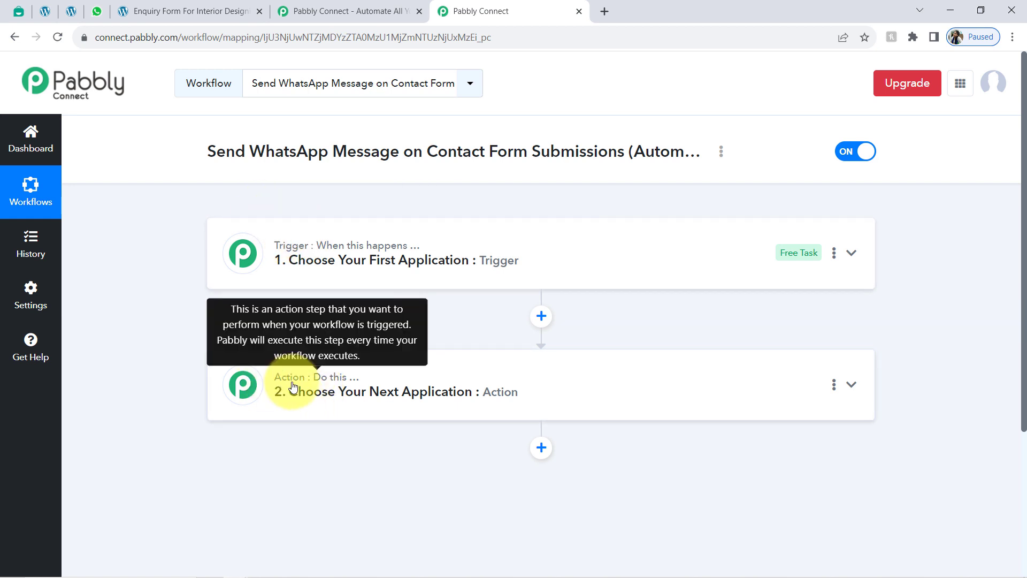
pyautogui.click(334, 261)
pyautogui.moveTo(207, 151); pyautogui.dragTo(621, 188)
pyautogui.click(295, 351)
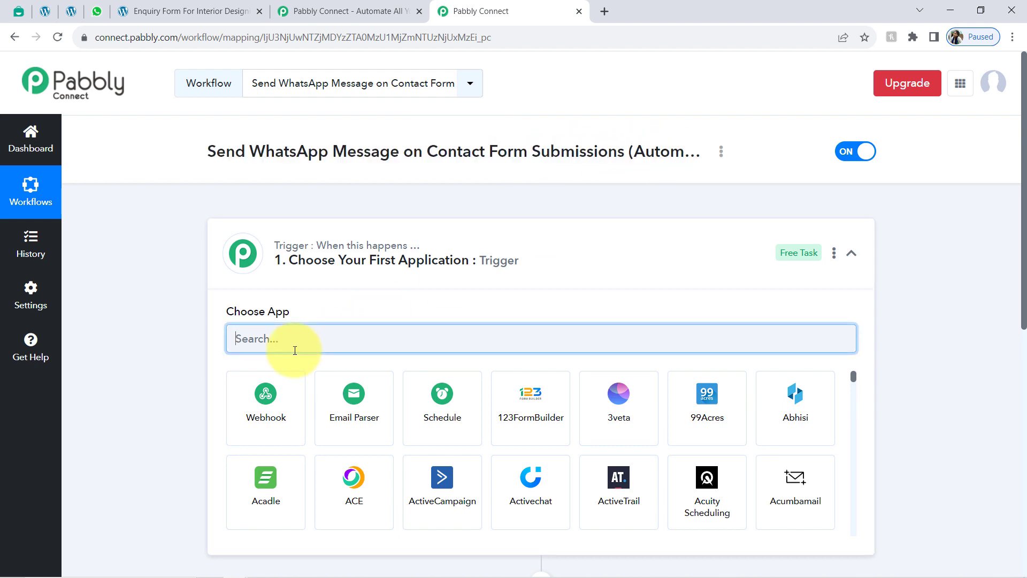
pyautogui.write('form 7')
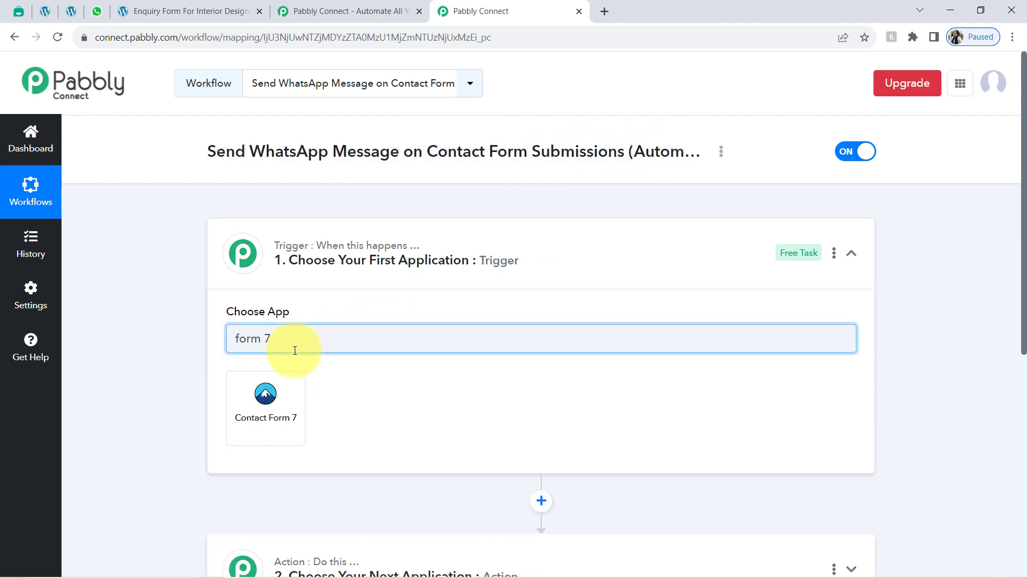
pyautogui.click(276, 393)
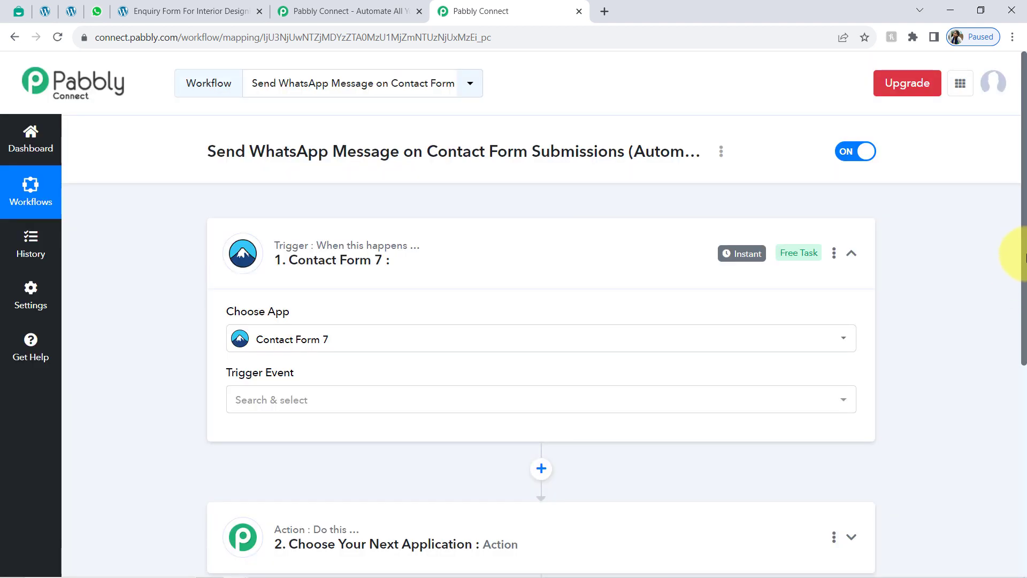
pyautogui.scroll(-3, 1022, 256)
# Step: Search the action step's app list for 'inte' and choose Interakt
pyautogui.click(458, 348)
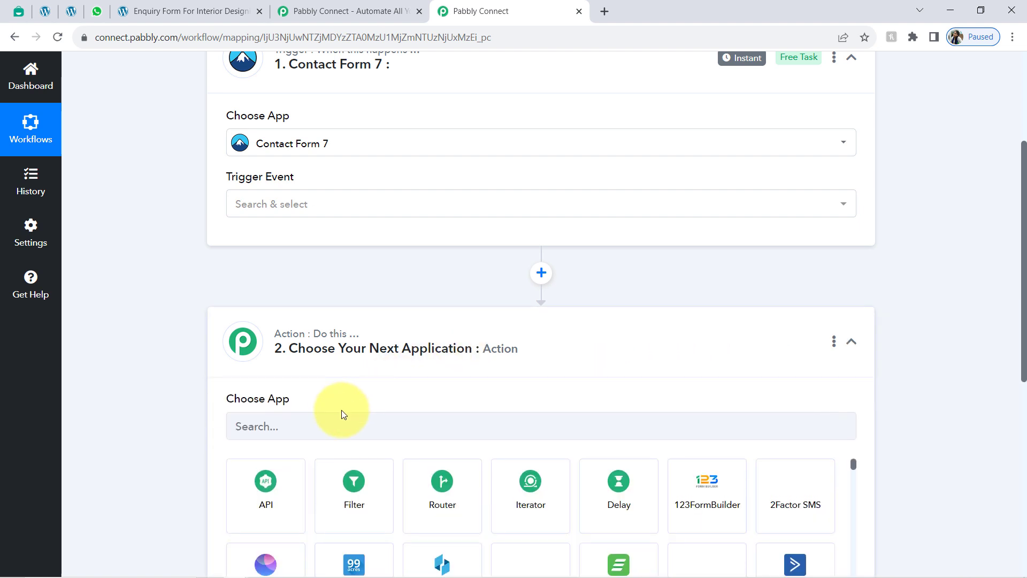
pyautogui.click(304, 424)
pyautogui.write('i')
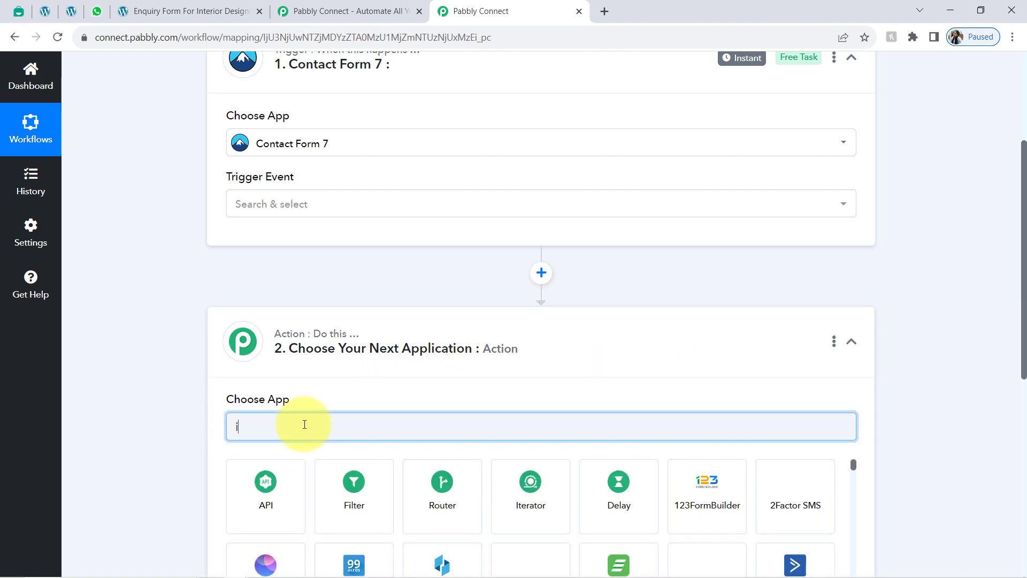
pyautogui.write('nte')
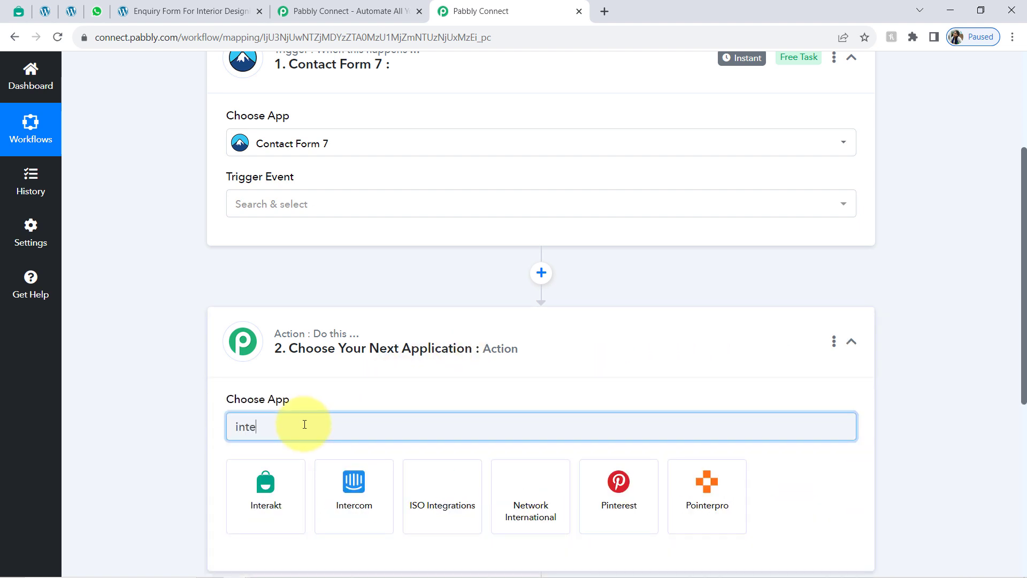
pyautogui.click(263, 495)
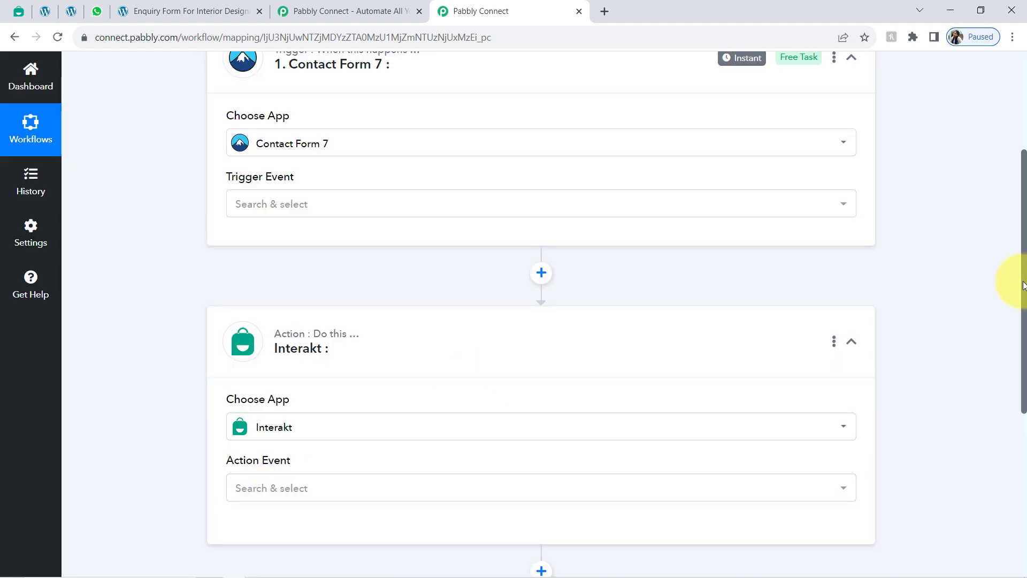
pyautogui.moveTo(1023, 285); pyautogui.dragTo(1010, 46)
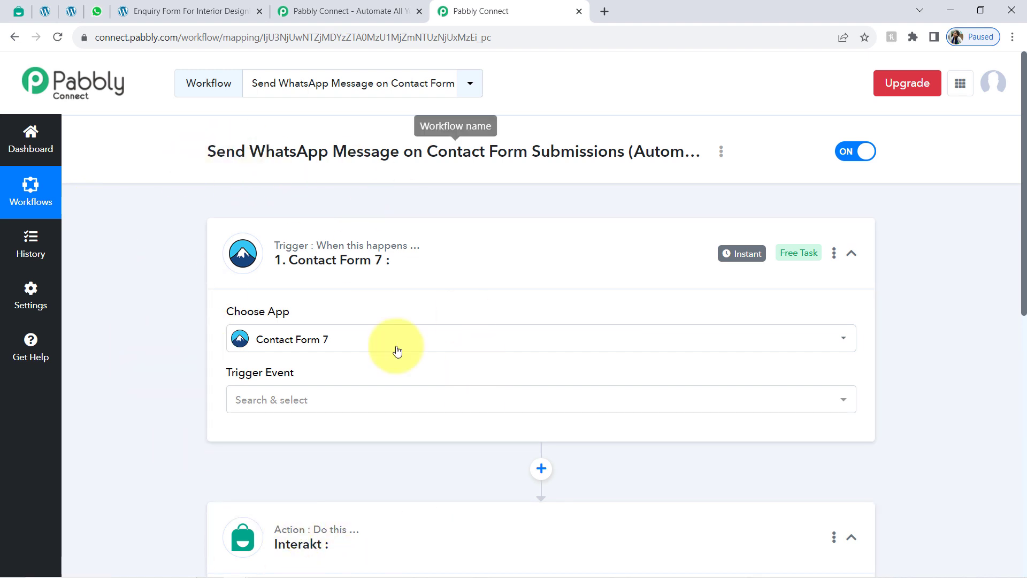
# Step: Set the Contact Form 7 trigger event to New Form Submission and close the duplicate Pabbly tab
pyautogui.click(246, 410)
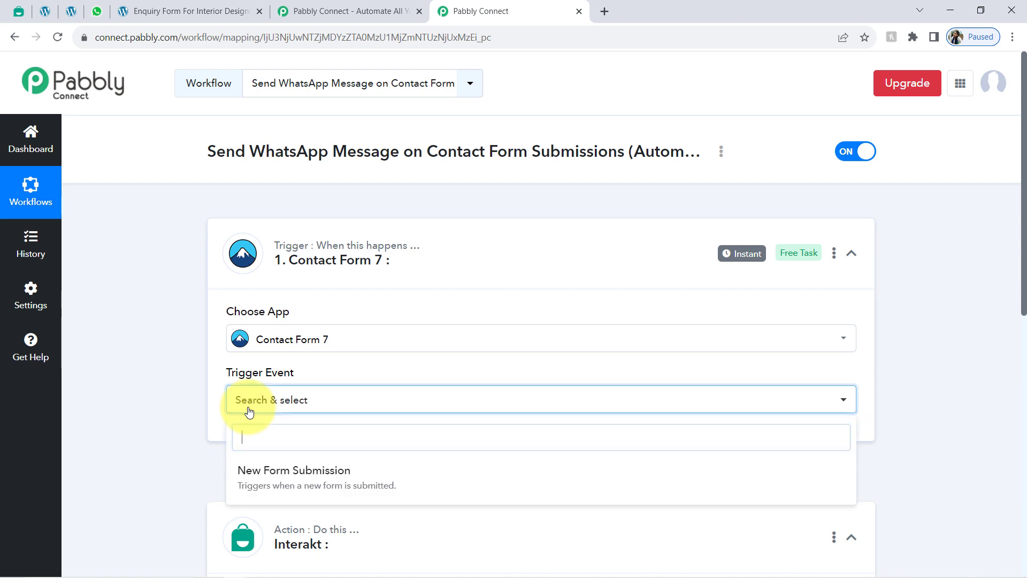
pyautogui.click(268, 470)
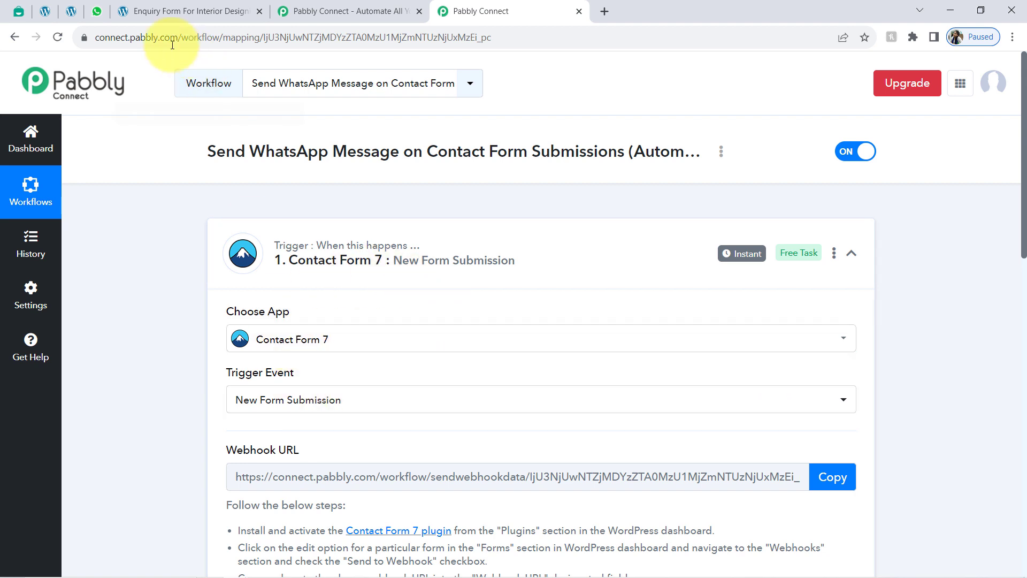
pyautogui.click(71, 6)
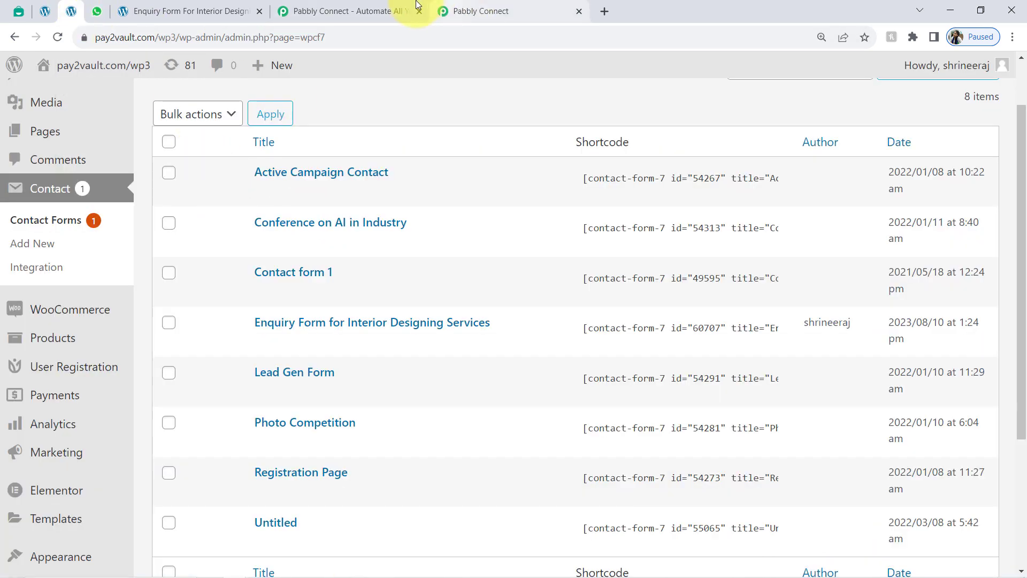
pyautogui.click(484, 6)
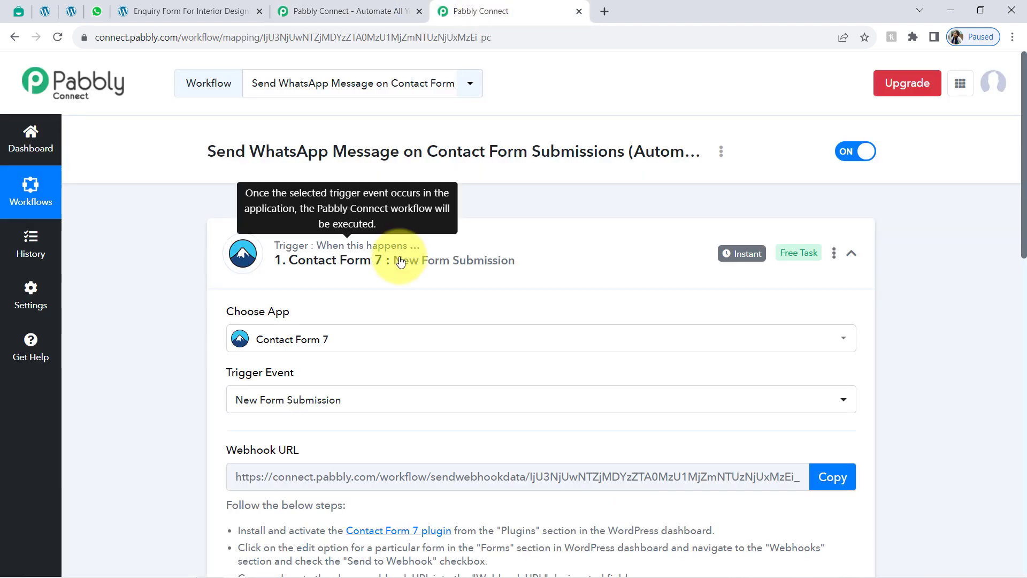
pyautogui.click(418, 12)
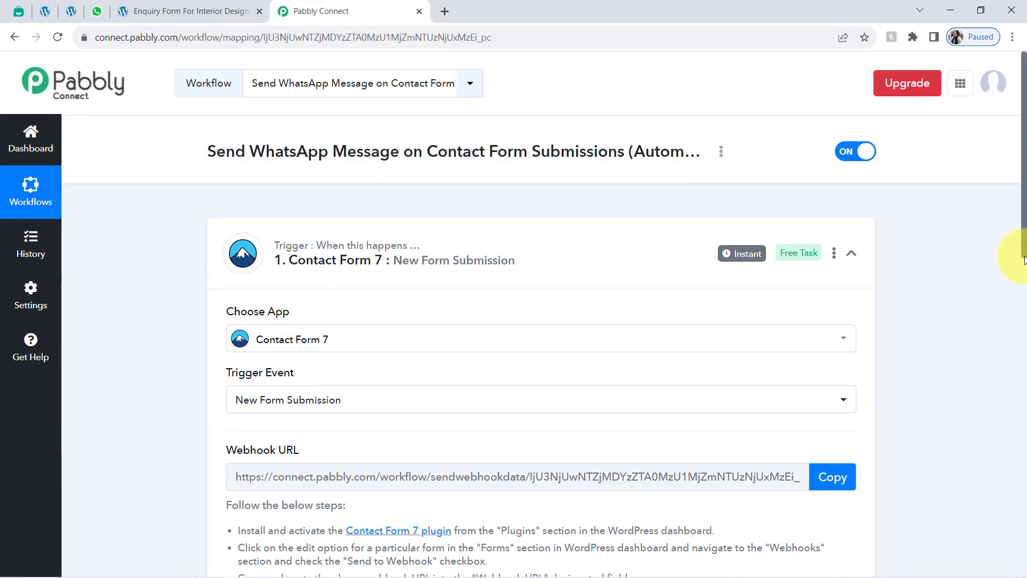
# Step: Copy the Contact Form 7 trigger's webhook URL after reviewing the setup instructions
pyautogui.moveTo(1022, 240); pyautogui.dragTo(1012, 337)
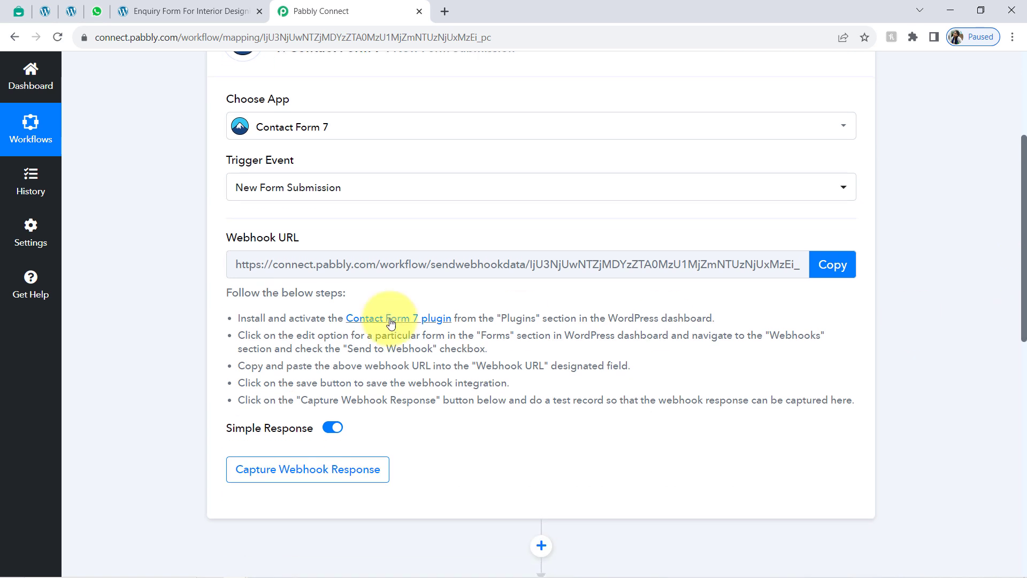
pyautogui.moveTo(248, 310); pyautogui.dragTo(518, 407)
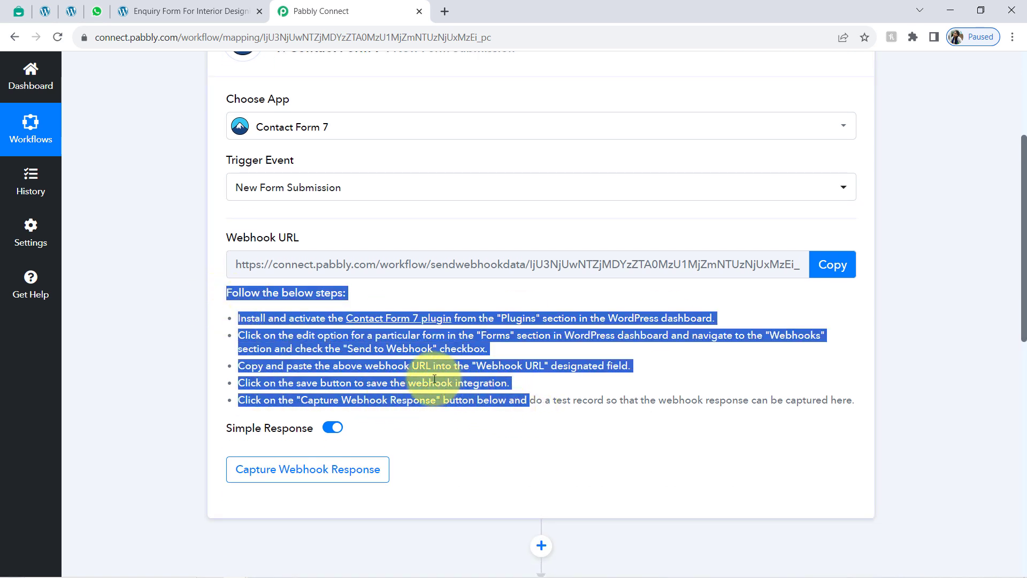
pyautogui.click(361, 353)
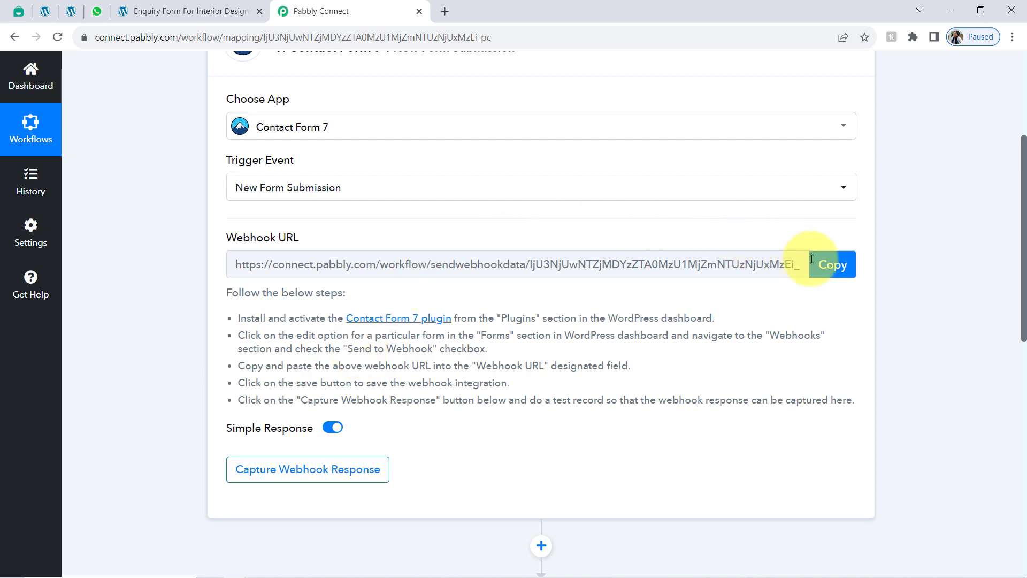
pyautogui.click(829, 268)
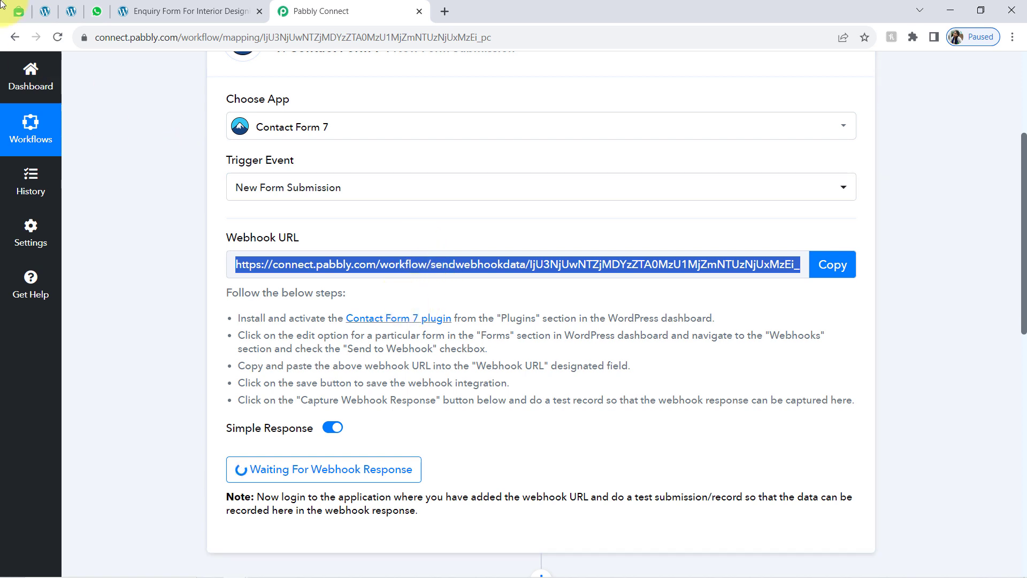
pyautogui.click(71, 10)
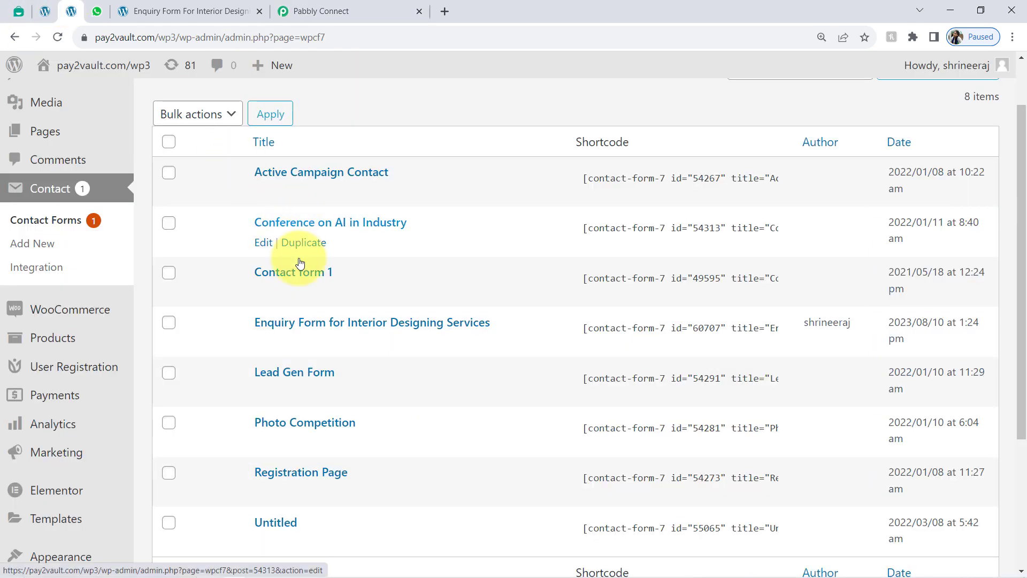
# Step: Open the Webhook tab of the Enquiry Form for Interior Designing Services, then return to Pabbly
pyautogui.scroll(2, 273, 342)
pyautogui.click(263, 449)
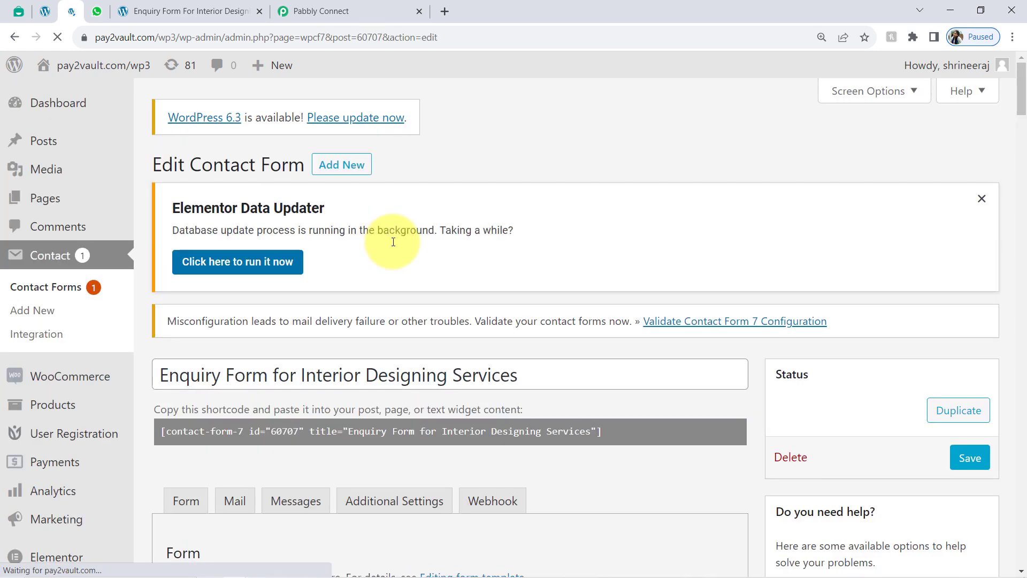
pyautogui.scroll(-5, 551, 328)
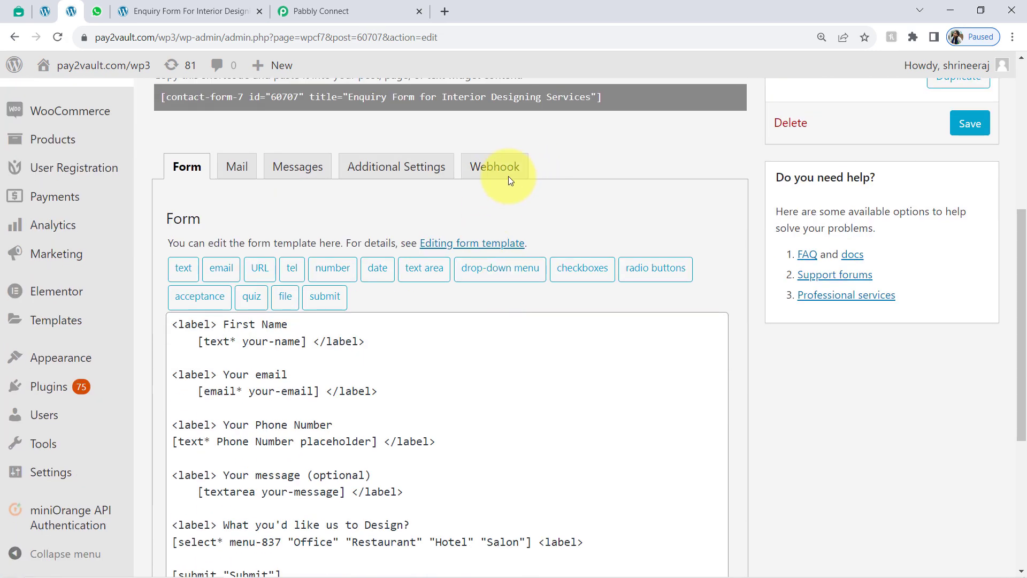
pyautogui.click(502, 167)
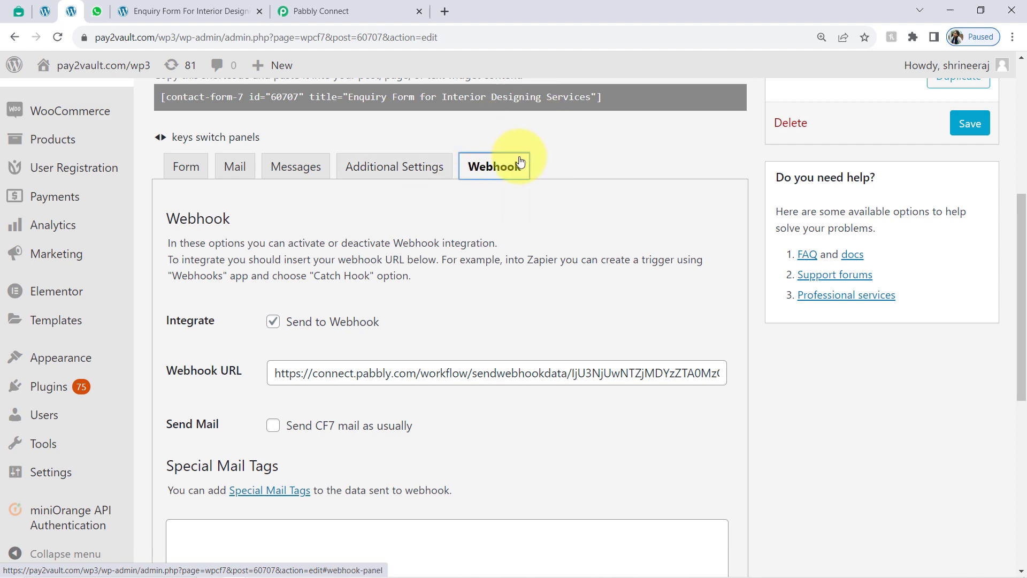
pyautogui.click(324, 11)
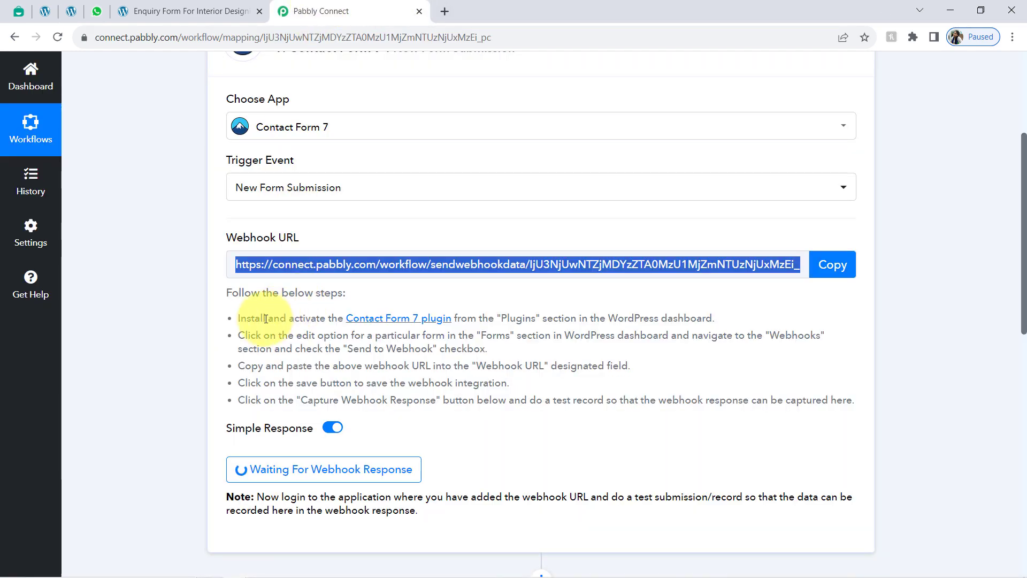
# Step: Open the Contact Form 7 plugin link from the setup steps in a new tab and view it
pyautogui.moveTo(246, 320); pyautogui.dragTo(581, 322)
pyautogui.click(581, 322)
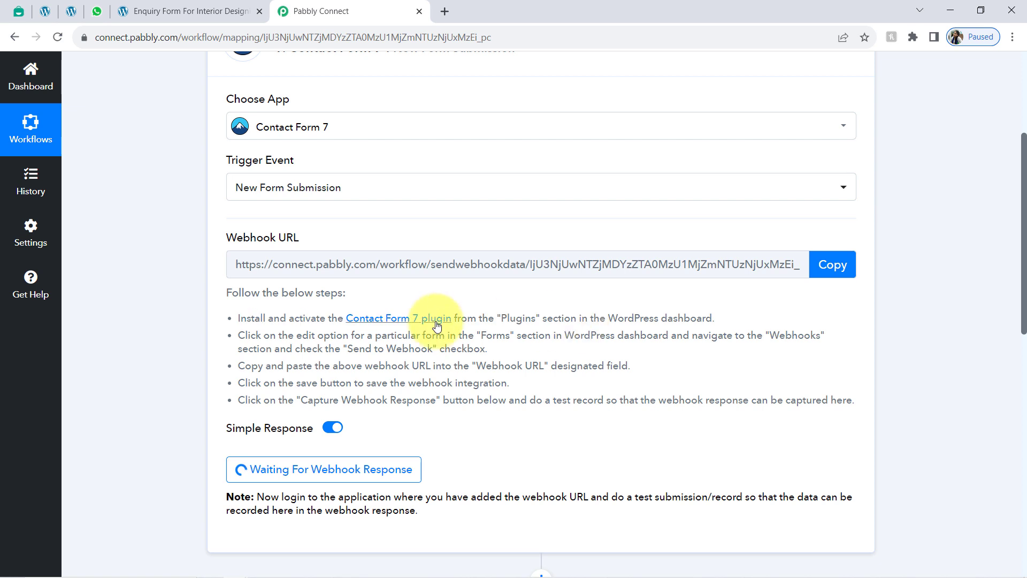
pyautogui.rightClick(398, 320)
pyautogui.click(426, 329)
pyautogui.click(475, 5)
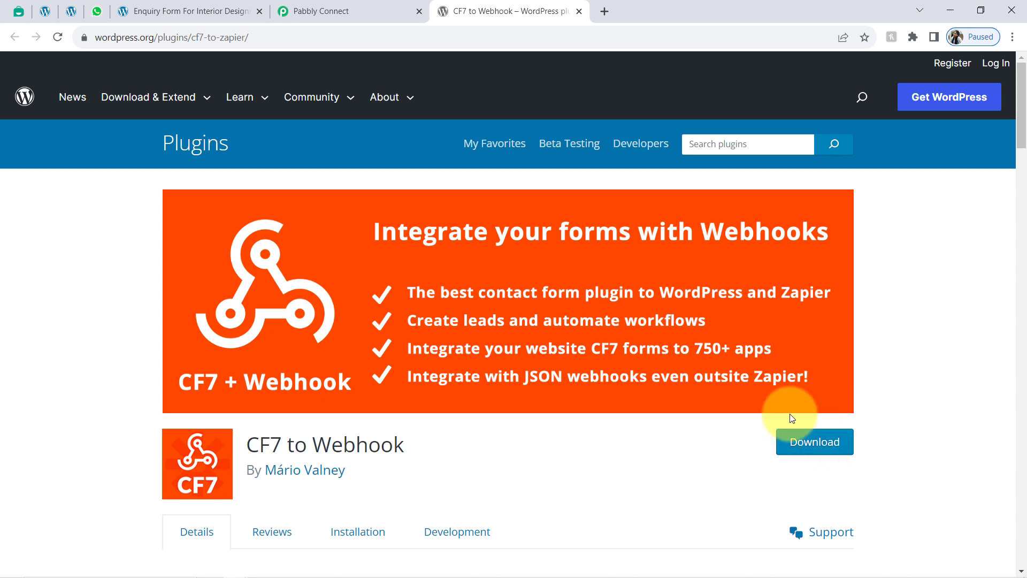
# Step: Select the 'CF7 to Webhook' plugin name and open Plugins > Installed Plugins in WordPress admin
pyautogui.doubleClick(297, 445)
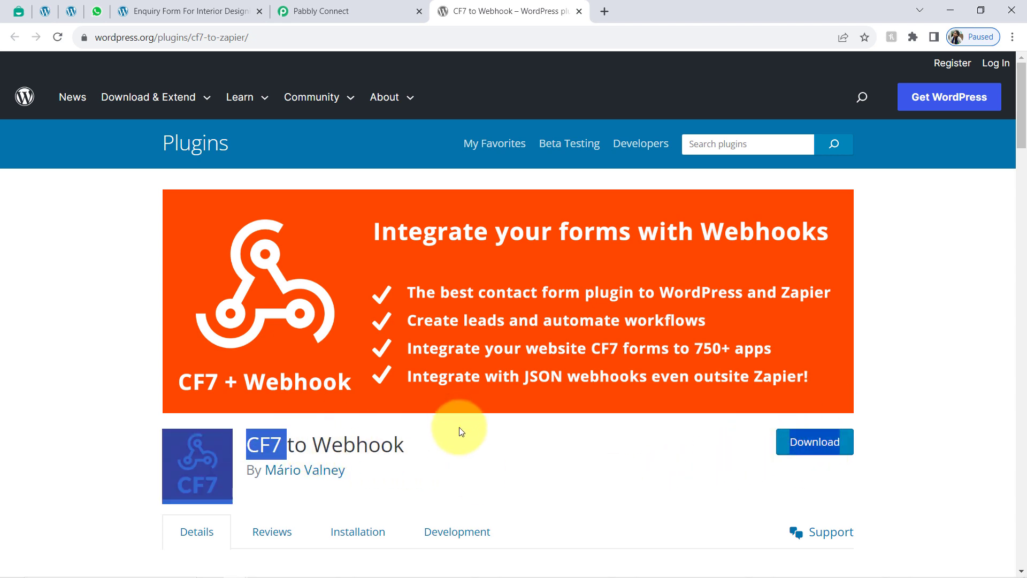
pyautogui.moveTo(458, 428); pyautogui.dragTo(288, 445)
pyautogui.click(45, 11)
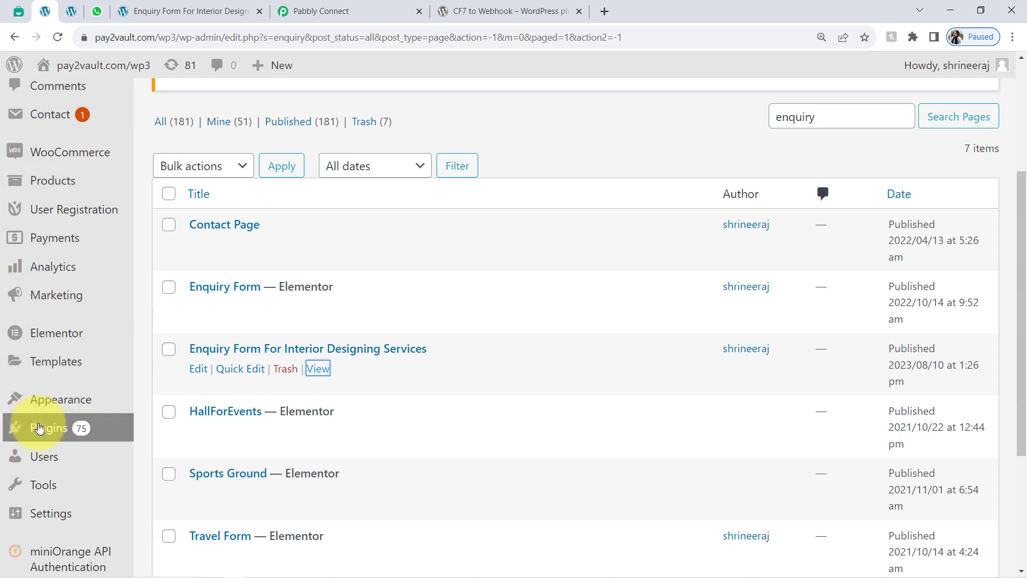
pyautogui.moveTo(42, 434)
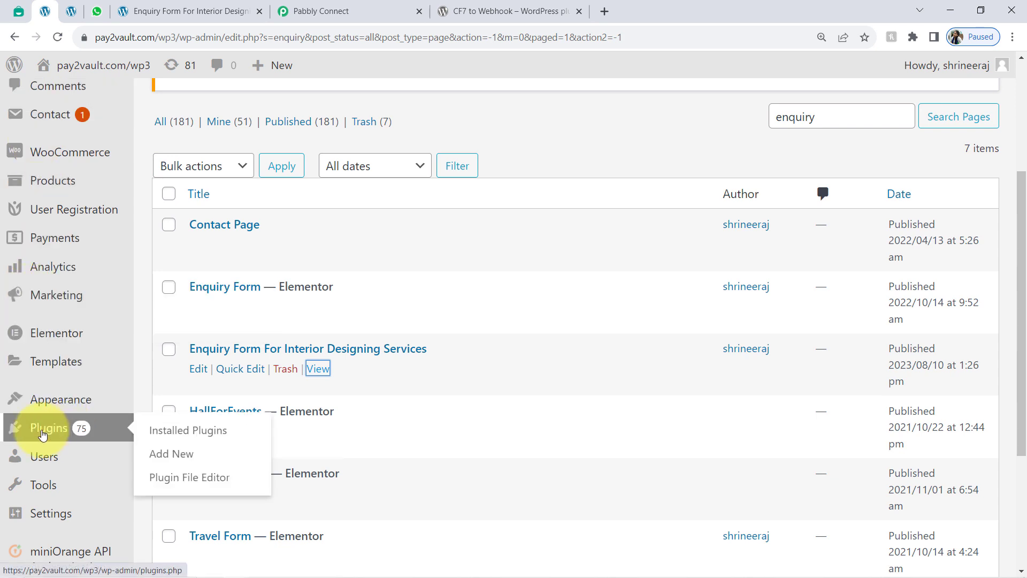
pyautogui.click(166, 432)
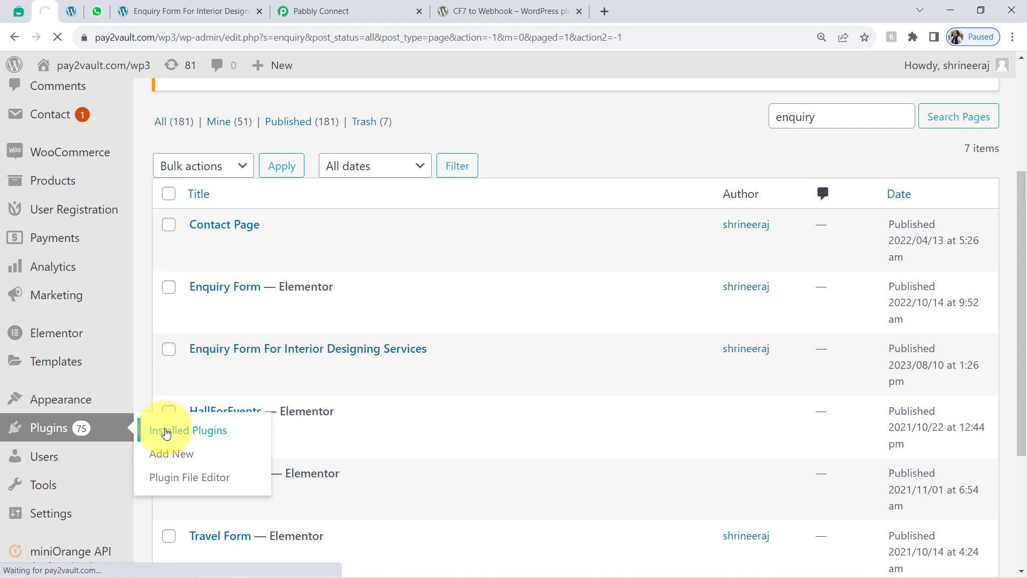
pyautogui.click(493, 6)
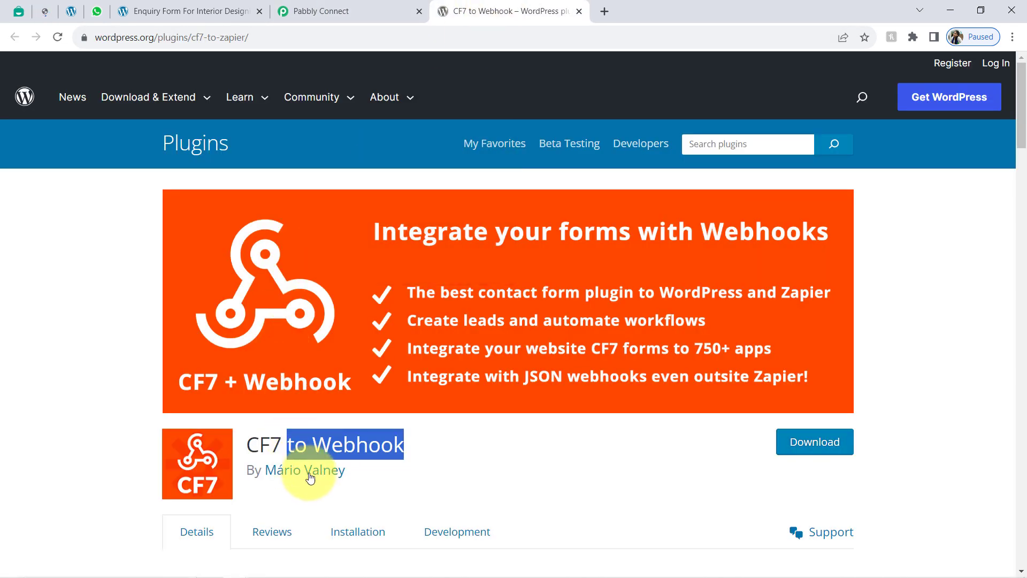
pyautogui.moveTo(246, 445); pyautogui.dragTo(406, 442)
pyautogui.hotkey('ctrl', 'c')
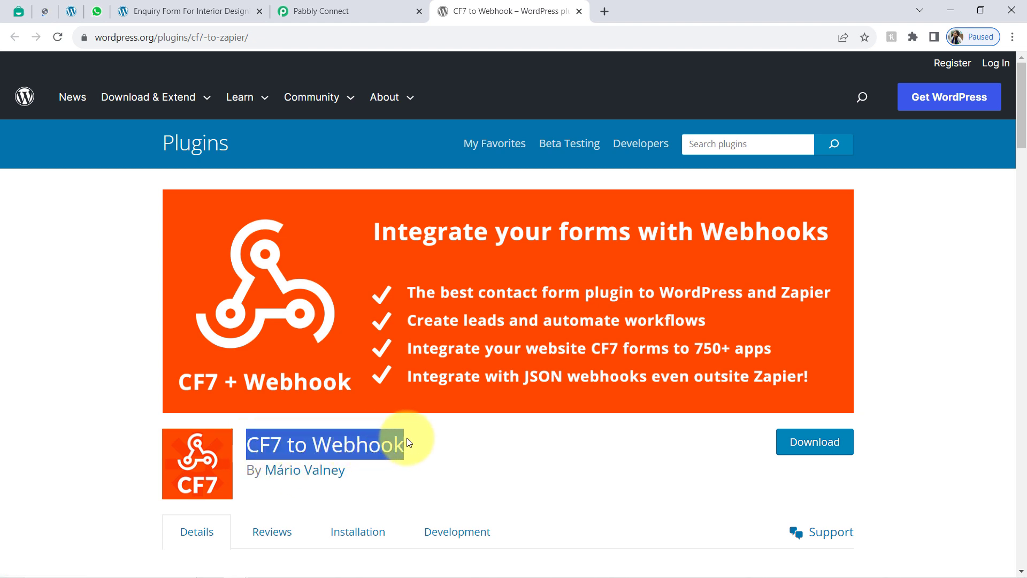
pyautogui.click(46, 9)
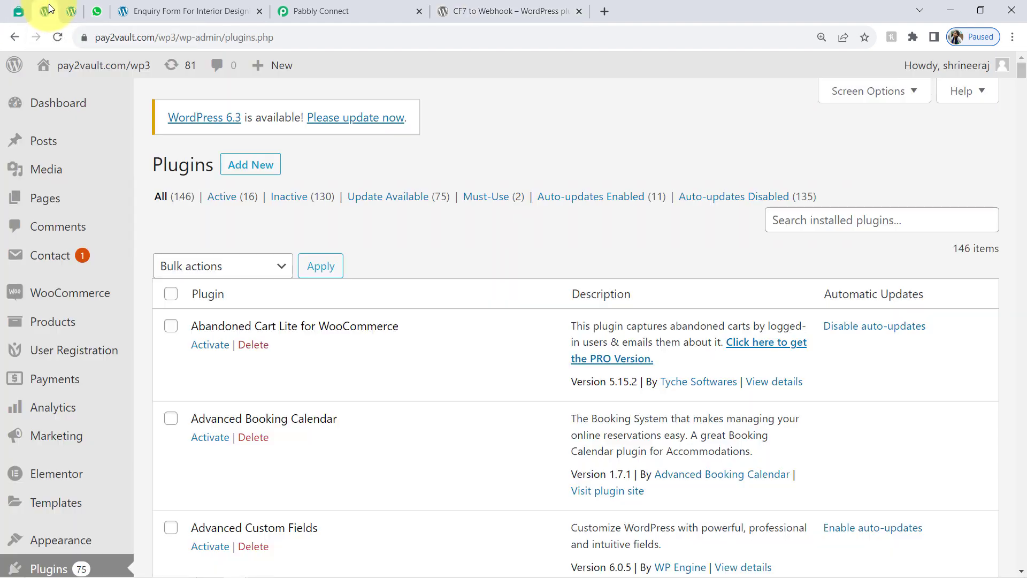
# Step: Search the installed plugins for 'CF7 to Webhook'
pyautogui.click(789, 219)
pyautogui.hotkey('ctrl', 'v')
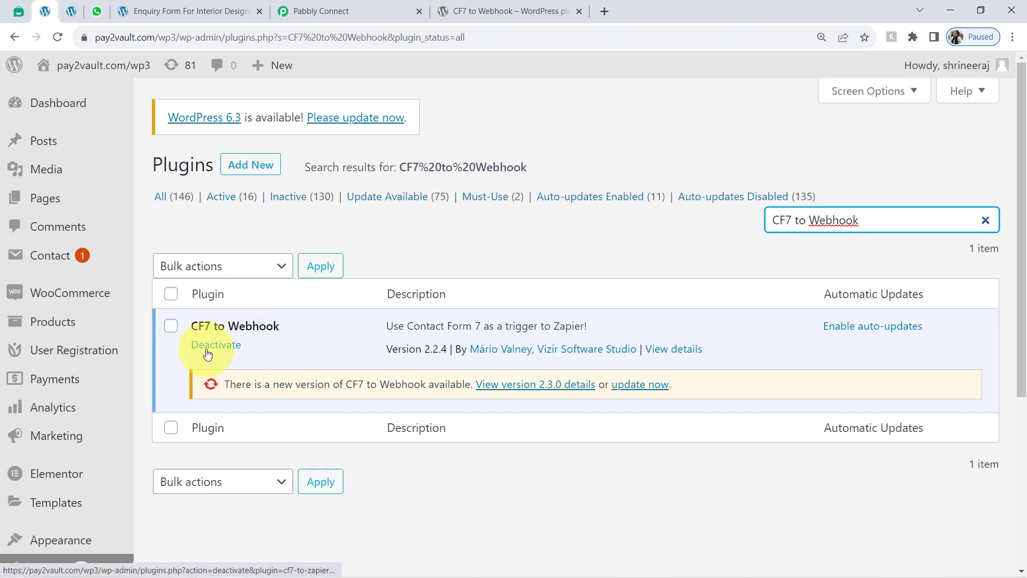
pyautogui.click(80, 10)
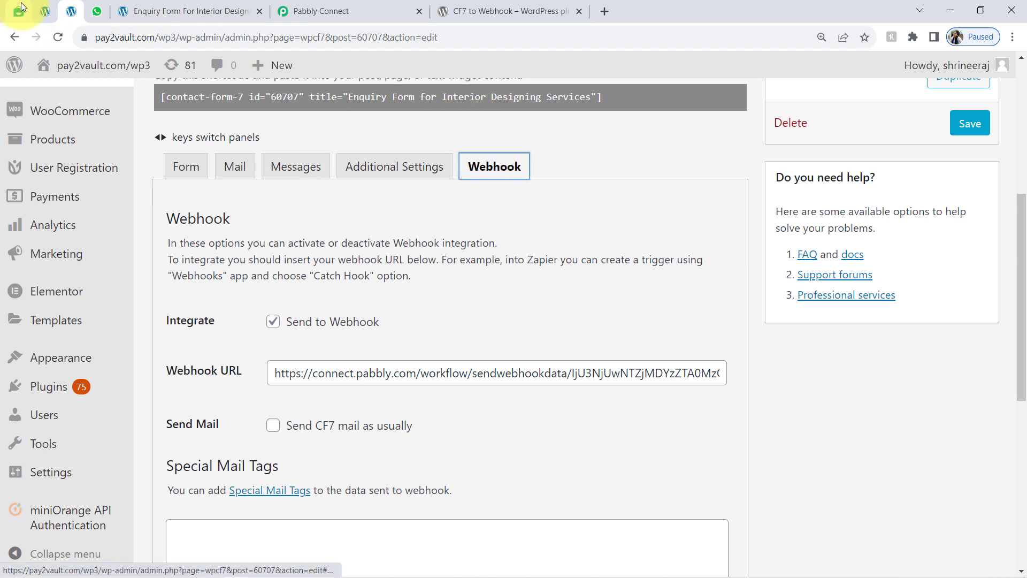
pyautogui.click(45, 10)
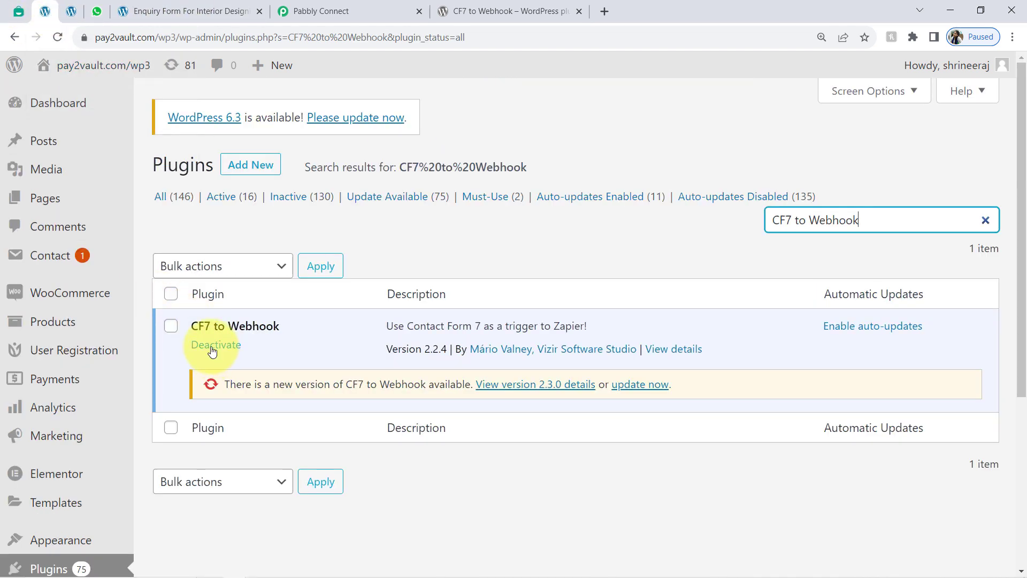
# Step: Deactivate and then reactivate CF7 to Webhook, reloading the contact form editor in between
pyautogui.click(212, 351)
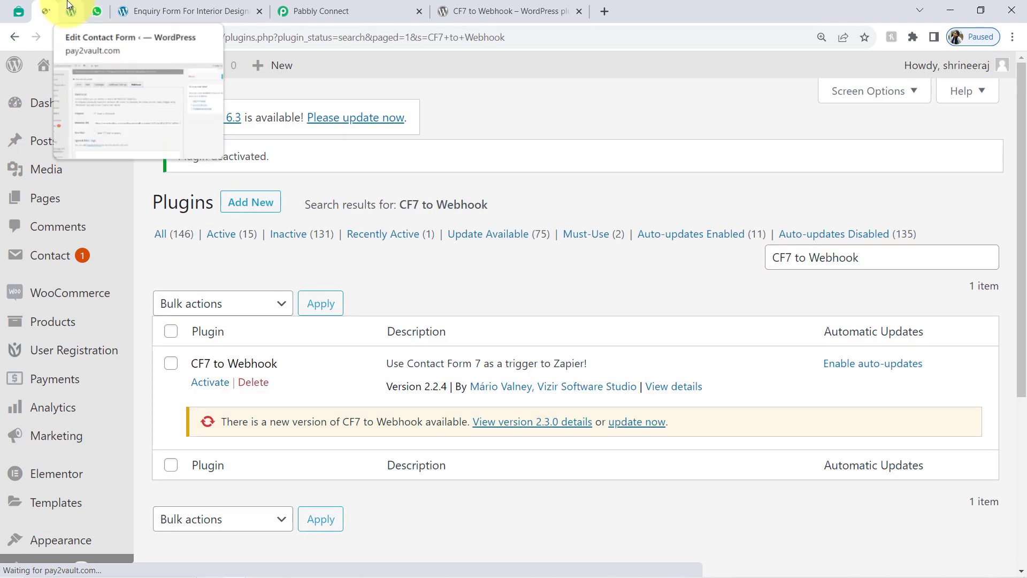
pyautogui.click(68, 7)
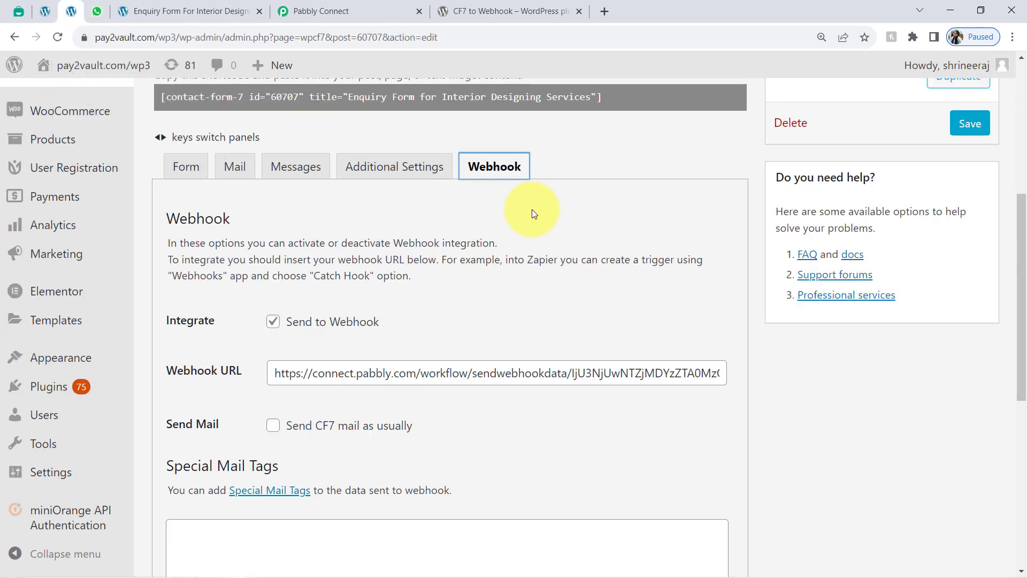
pyautogui.click(58, 37)
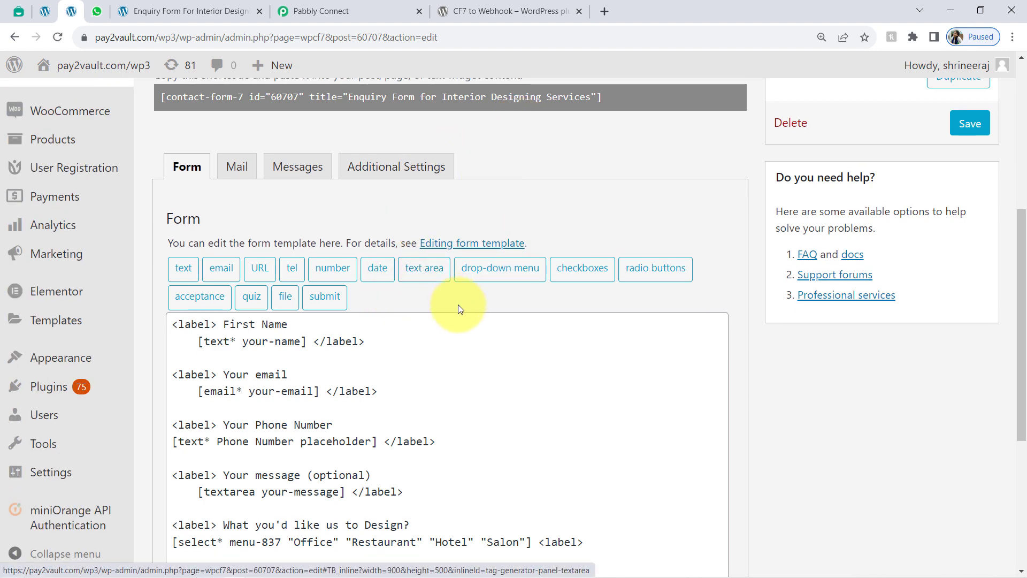
pyautogui.click(45, 10)
pyautogui.click(210, 394)
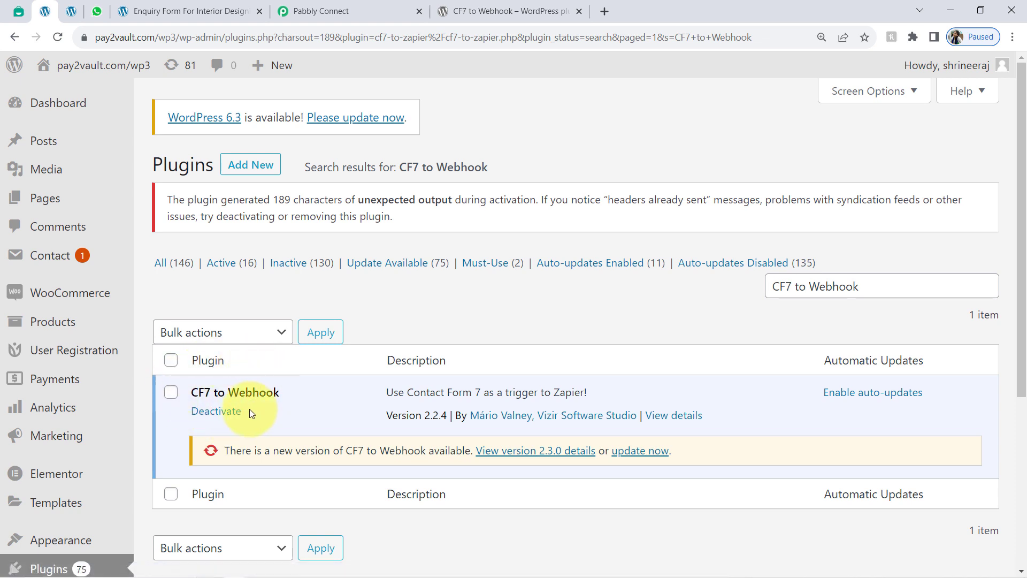
pyautogui.click(311, 7)
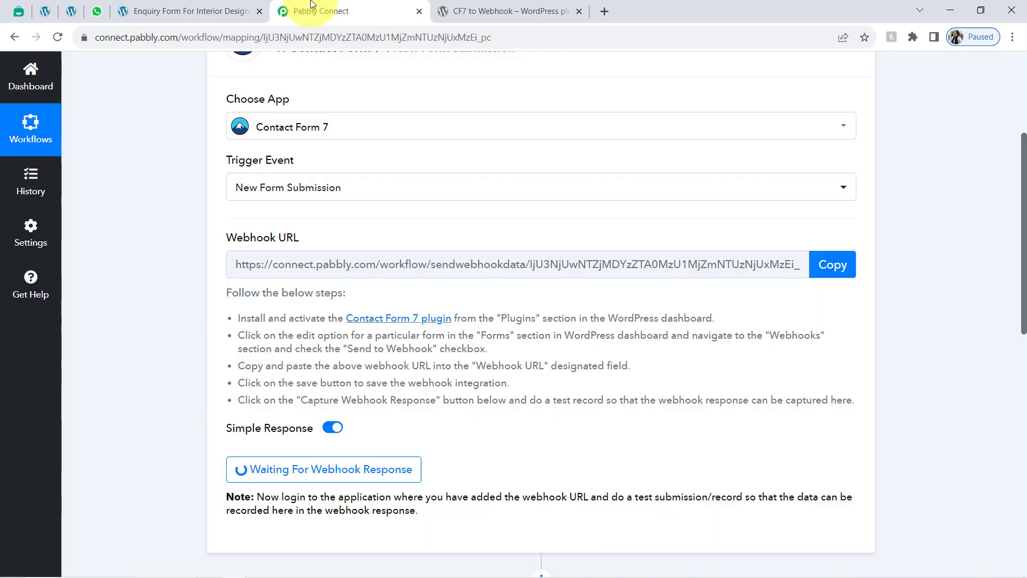
# Step: Close the CF7 to Webhook plugin tab and copy the workflow's webhook URL
pyautogui.moveTo(273, 318); pyautogui.dragTo(640, 318)
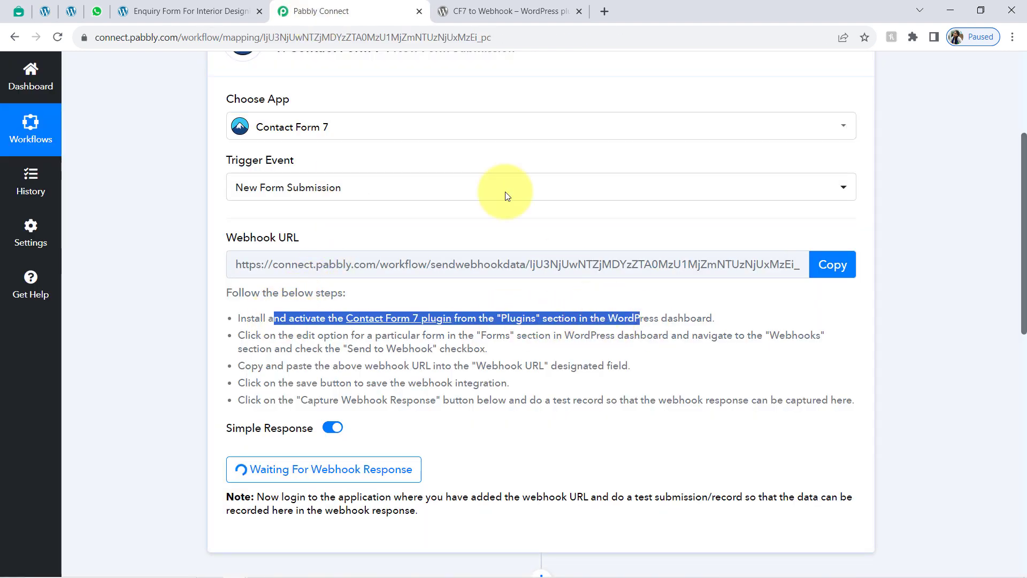
pyautogui.click(540, 7)
pyautogui.click(579, 13)
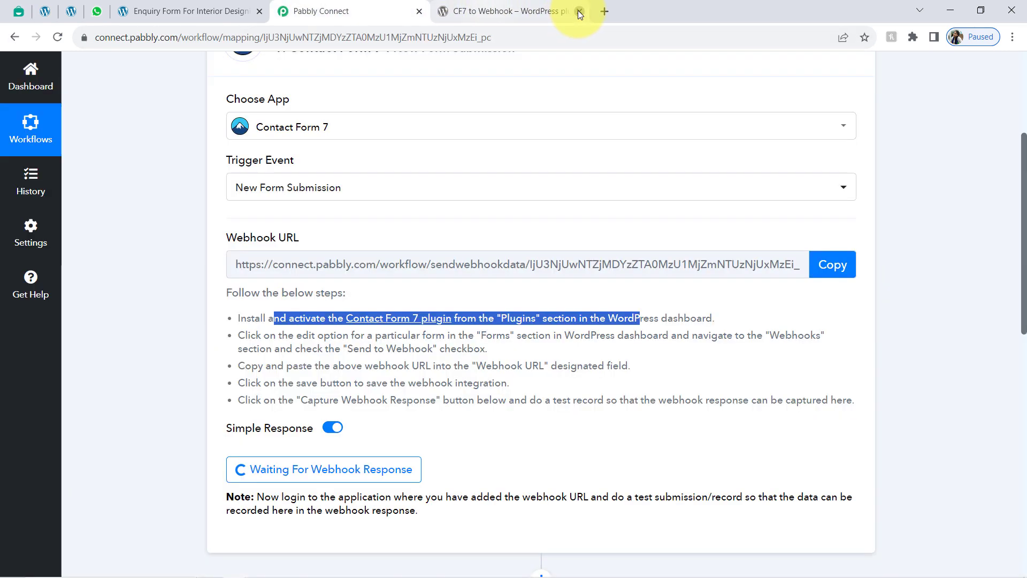
pyautogui.click(177, 5)
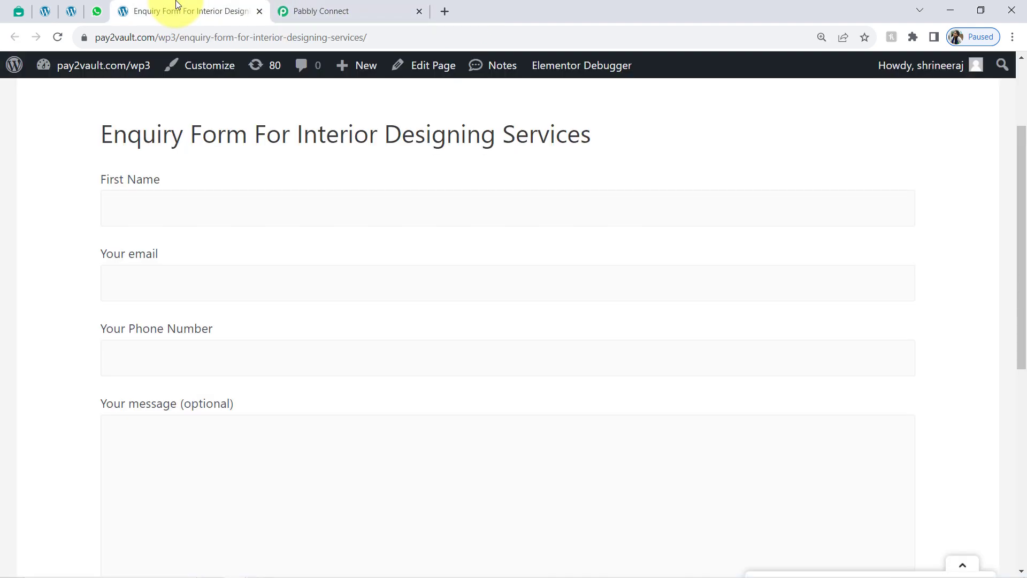
pyautogui.click(321, 11)
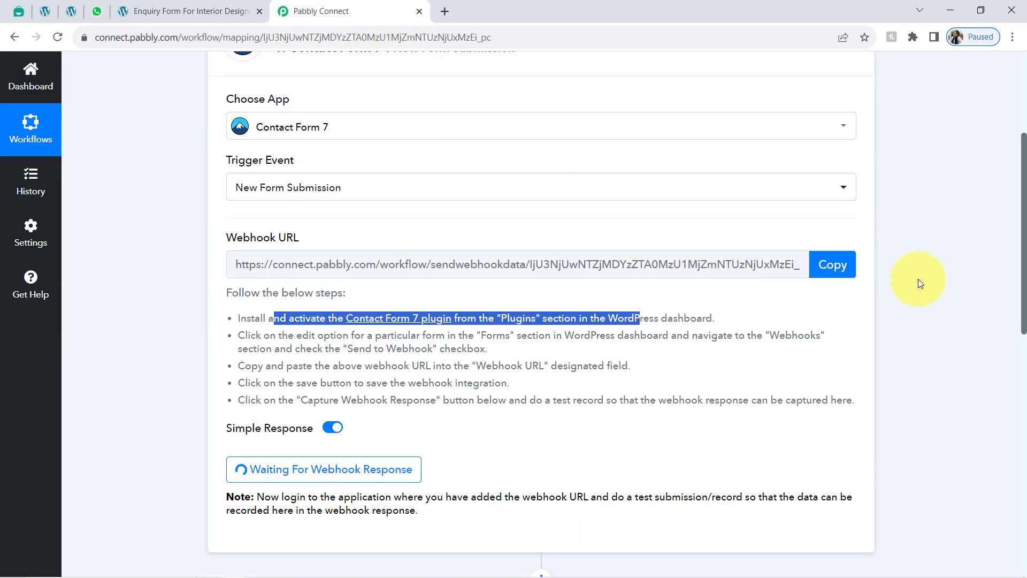
pyautogui.click(819, 265)
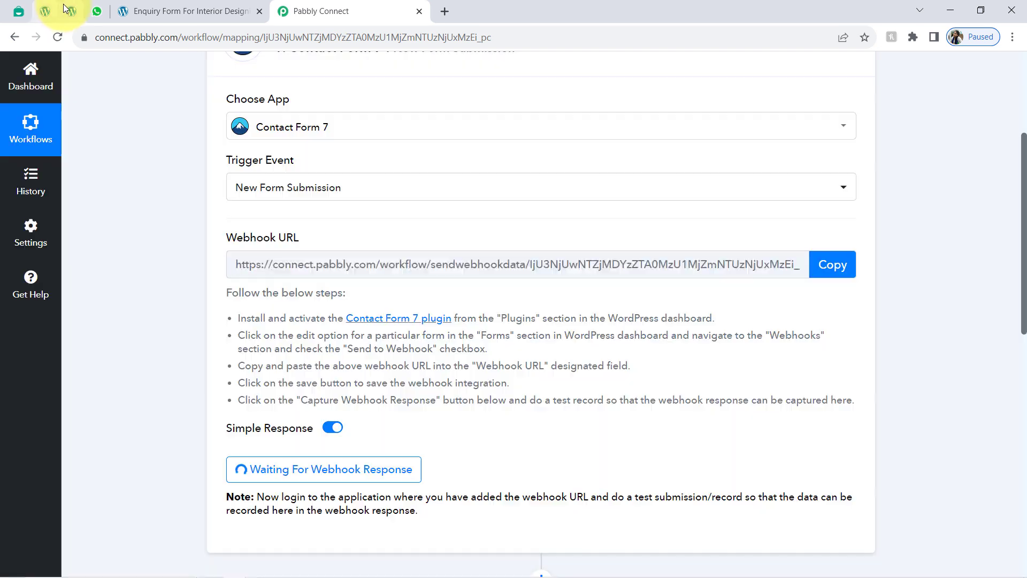
pyautogui.click(64, 6)
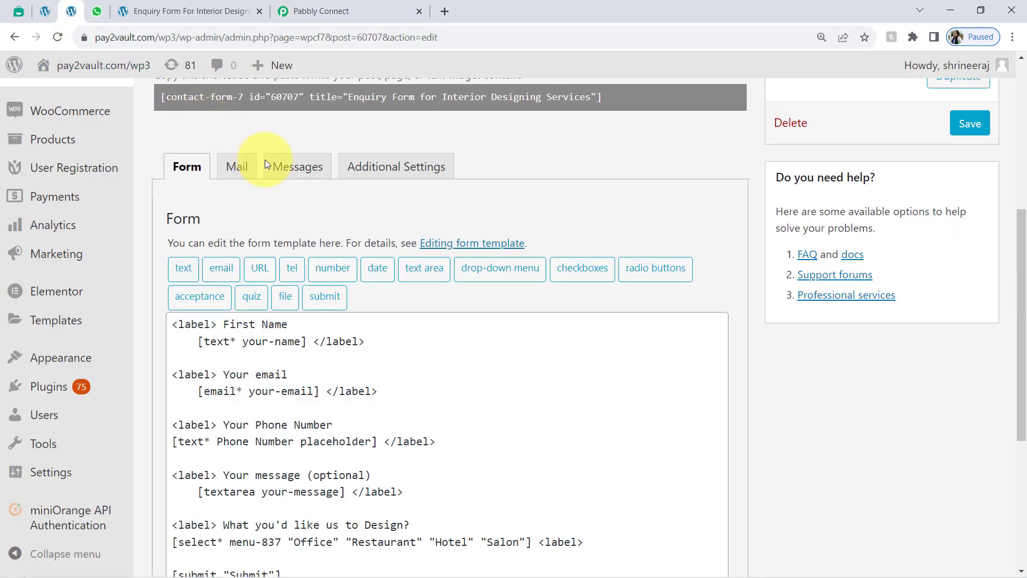
# Step: Replace the form's webhook URL with the copied Pabbly URL and save the contact form
pyautogui.click(53, 41)
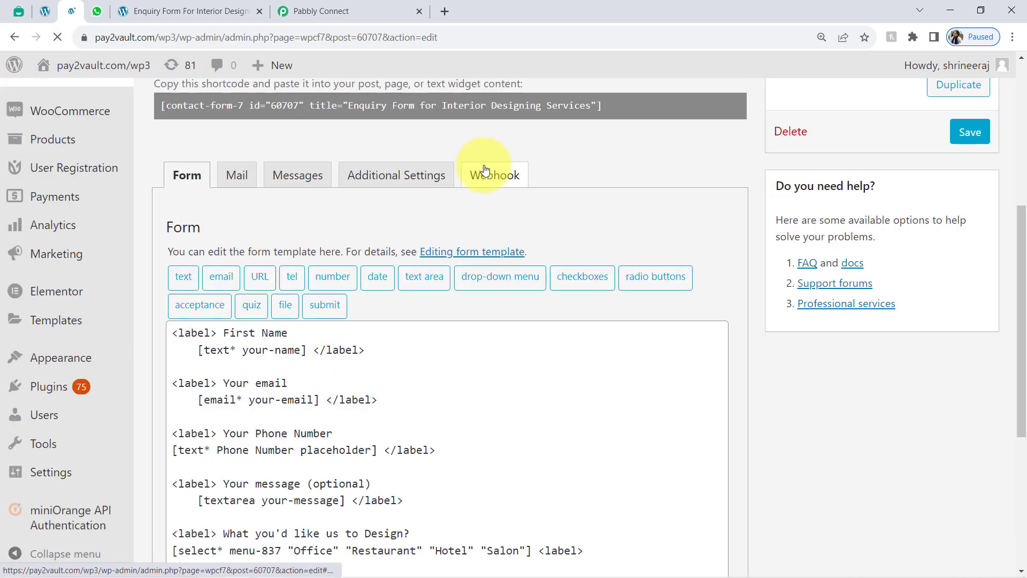
pyautogui.click(485, 171)
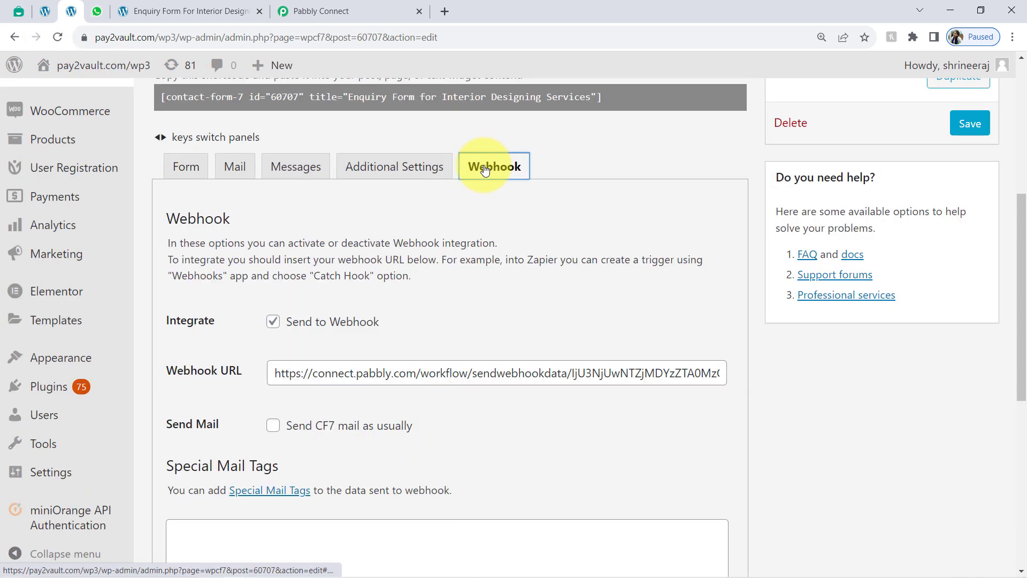
pyautogui.click(321, 372)
pyautogui.hotkey('ctrl', 'a')
pyautogui.press('BackSpace')
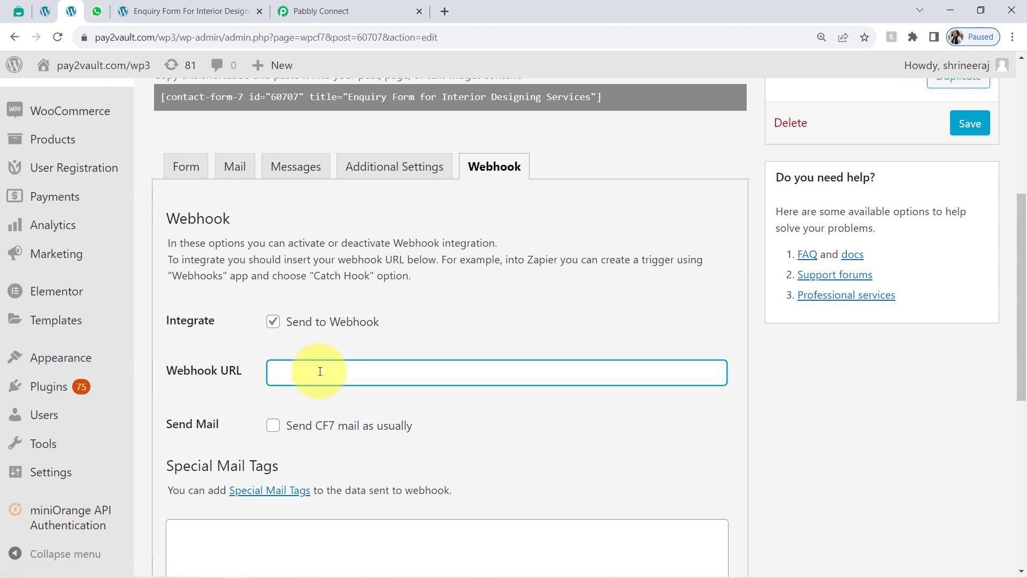
pyautogui.hotkey('ctrl', 'v')
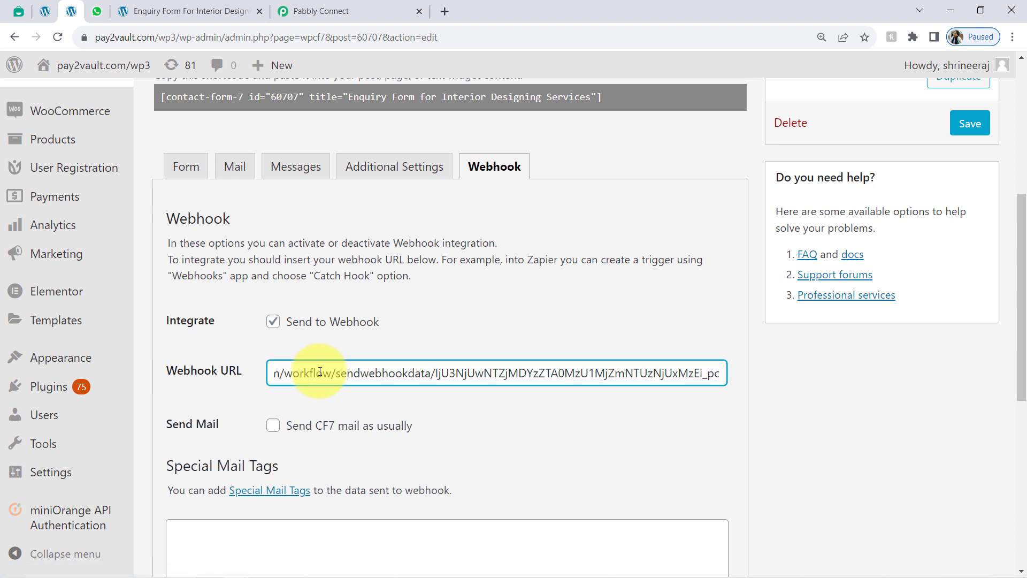
pyautogui.click(328, 11)
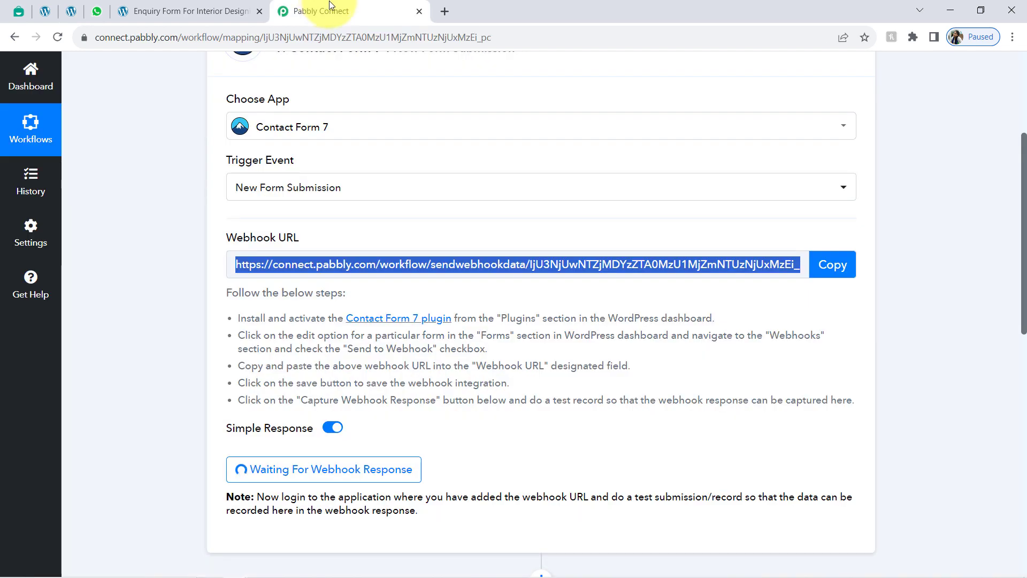
pyautogui.click(71, 12)
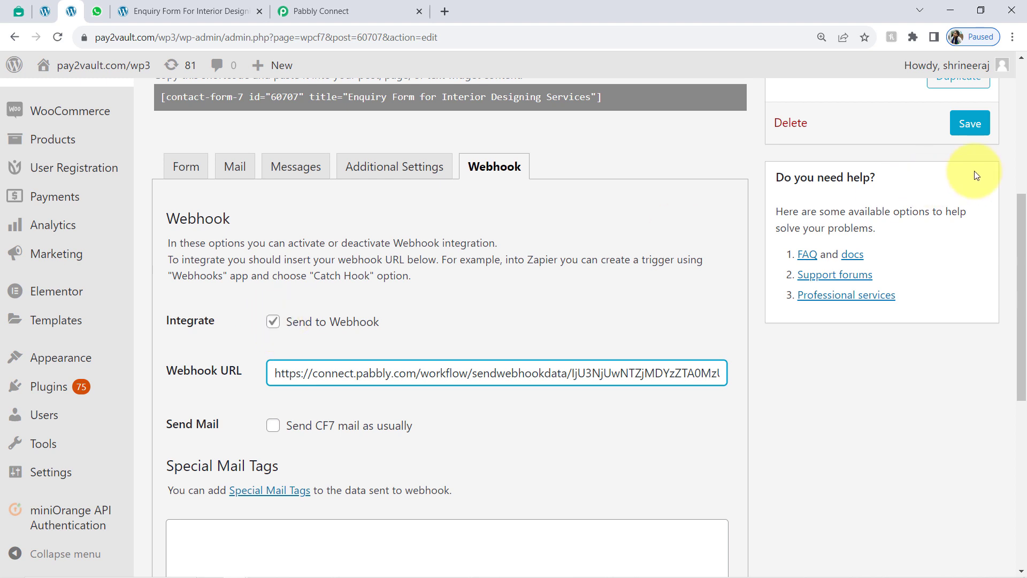
pyautogui.click(976, 132)
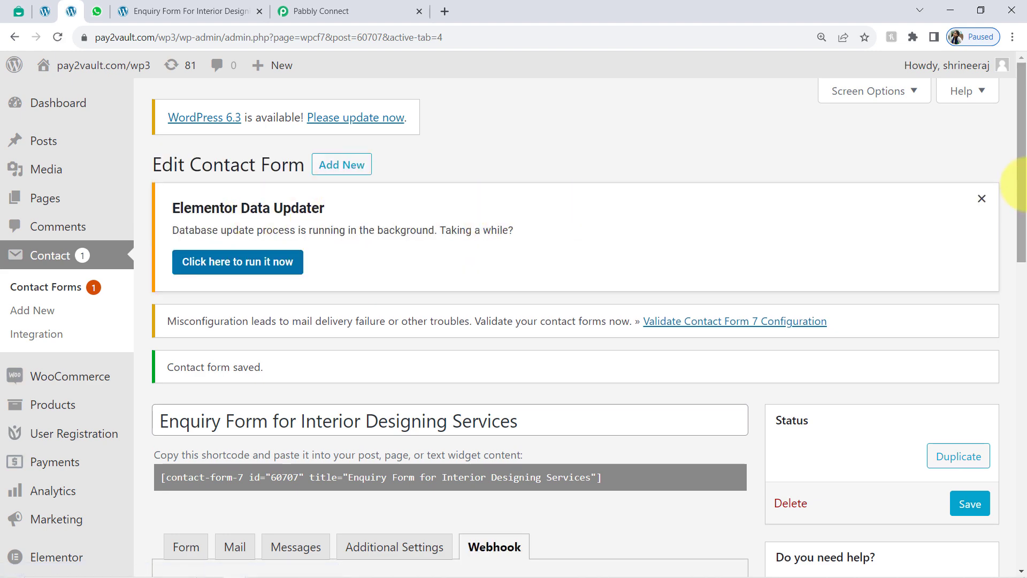
# Step: Dismiss the Elementor Data Updater notice and review Pabbly's note about logging into the application
pyautogui.click(982, 199)
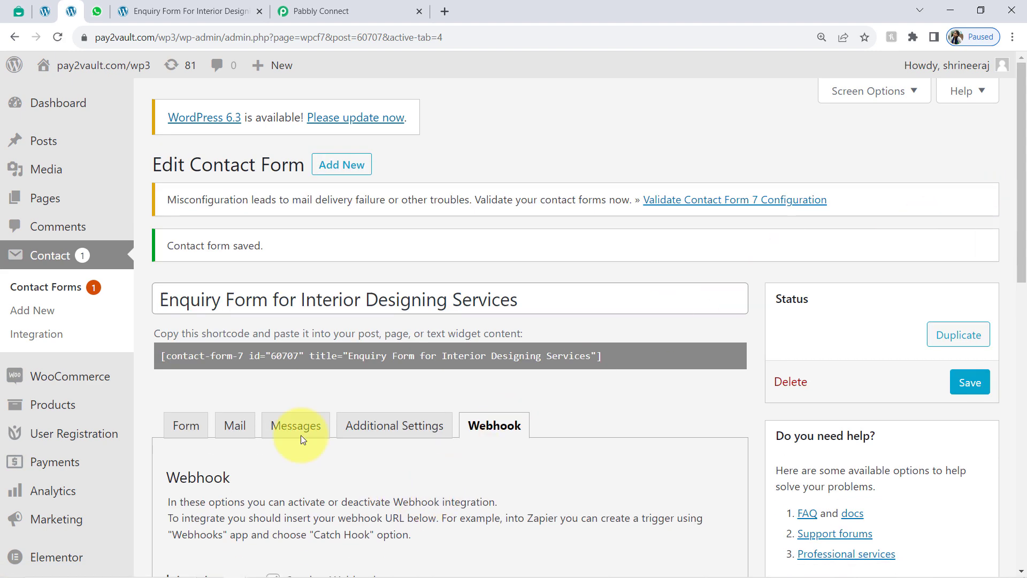
pyautogui.click(339, 11)
pyautogui.scroll(-4, 268, 328)
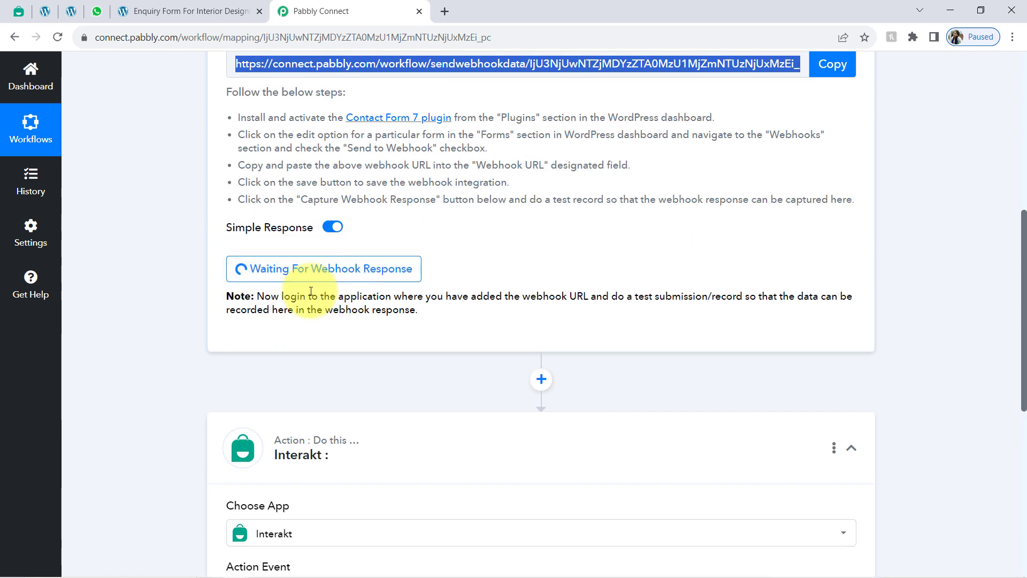
pyautogui.click(281, 296)
pyautogui.moveTo(281, 296); pyautogui.dragTo(568, 295)
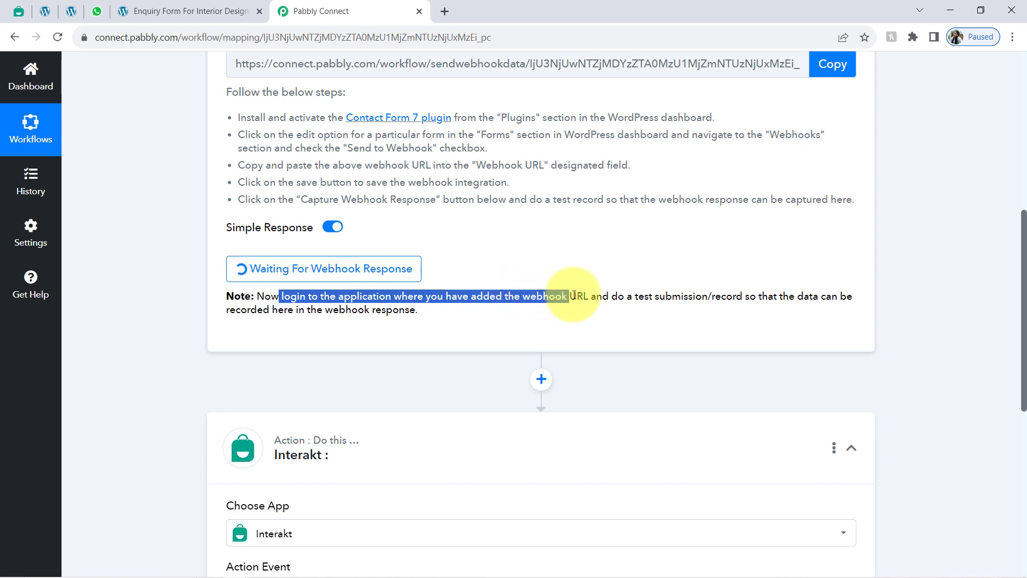
# Step: Review the note about making a test submission, then bring up the enquiry form page
pyautogui.click(650, 295)
pyautogui.moveTo(633, 295); pyautogui.dragTo(413, 311)
pyautogui.click(414, 311)
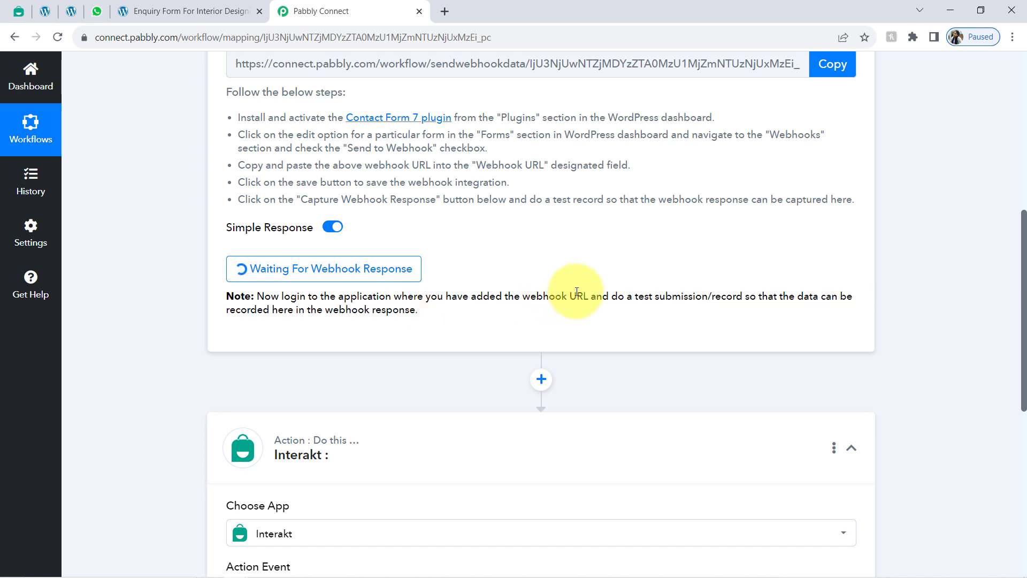
pyautogui.moveTo(618, 297); pyautogui.dragTo(731, 298)
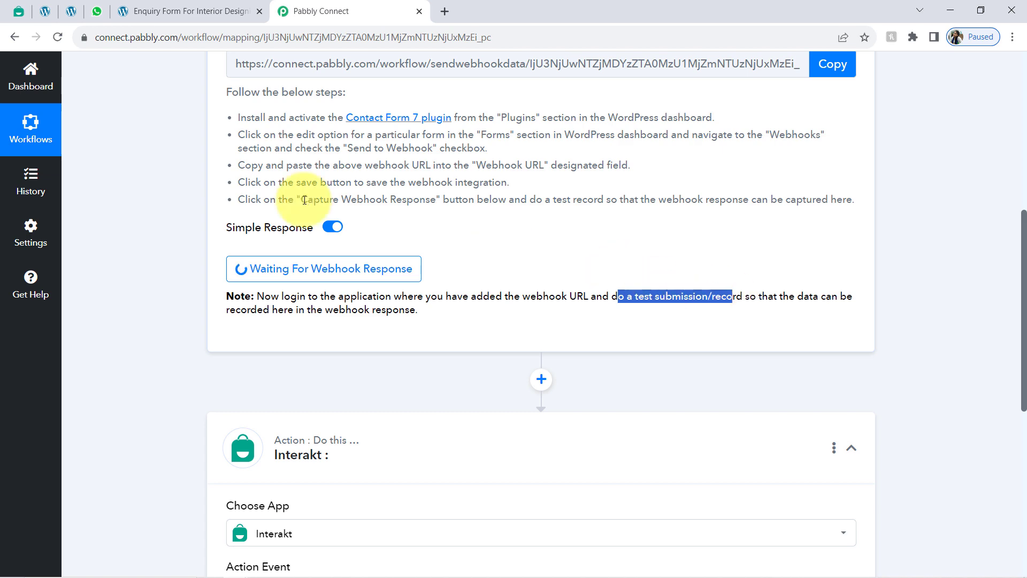
pyautogui.scroll(3, 283, 257)
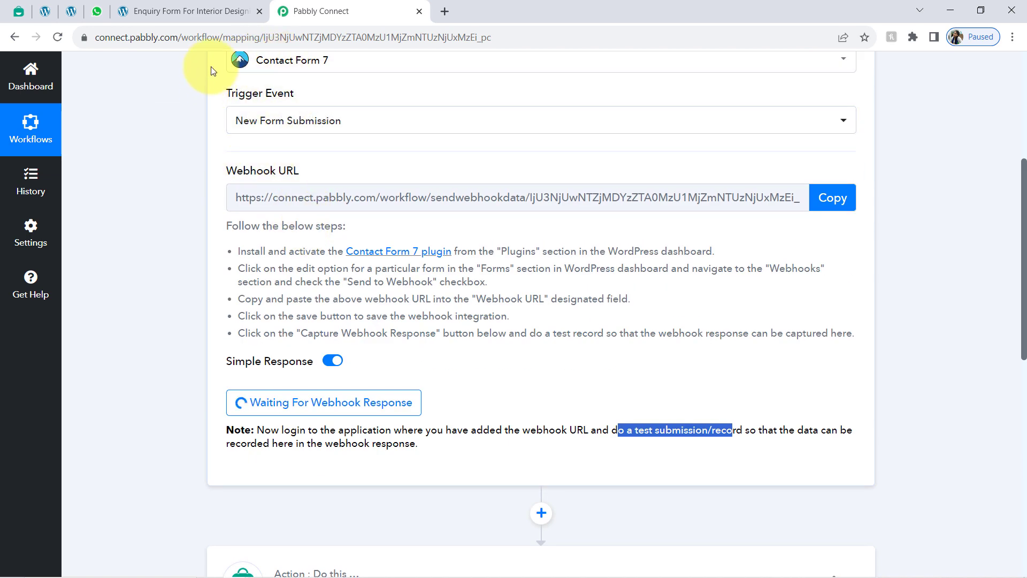
pyautogui.click(135, 7)
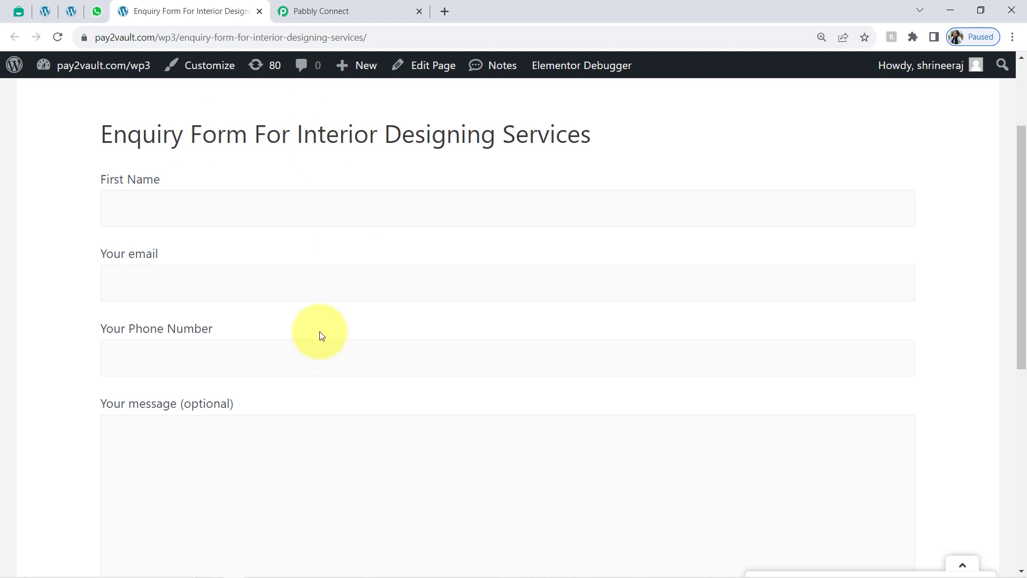
pyautogui.click(383, 8)
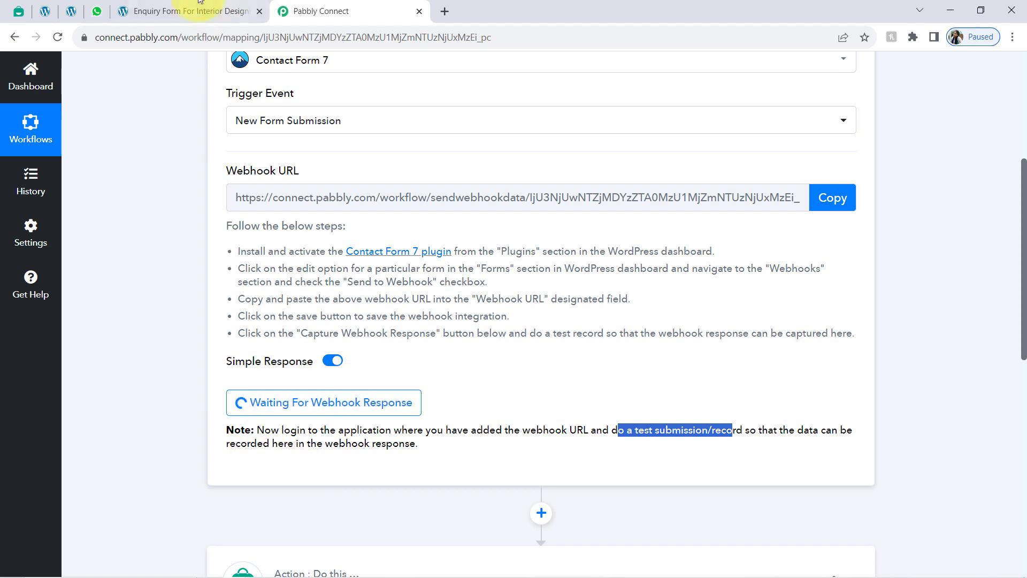
pyautogui.click(180, 11)
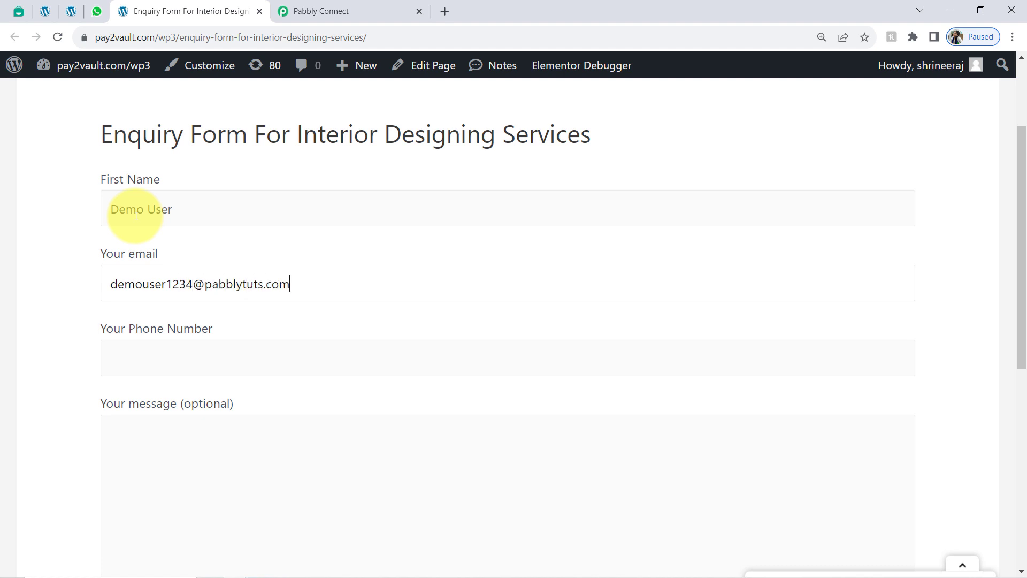
# Step: Submit a test enquiry with sample contact details, Office design type and message 'I want to get design my Office'
pyautogui.press('Tab')
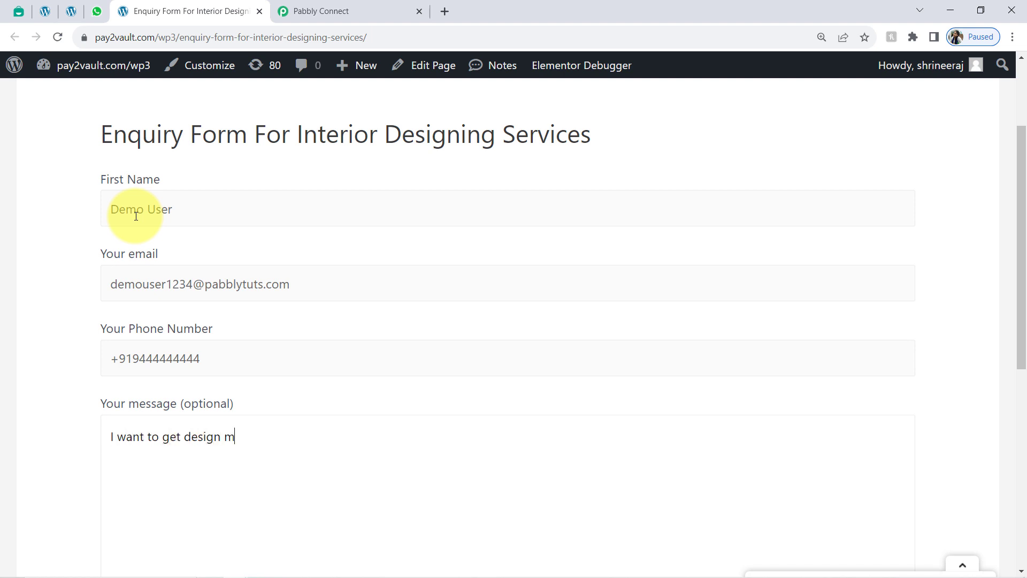
pyautogui.scroll(-5, 119, 293)
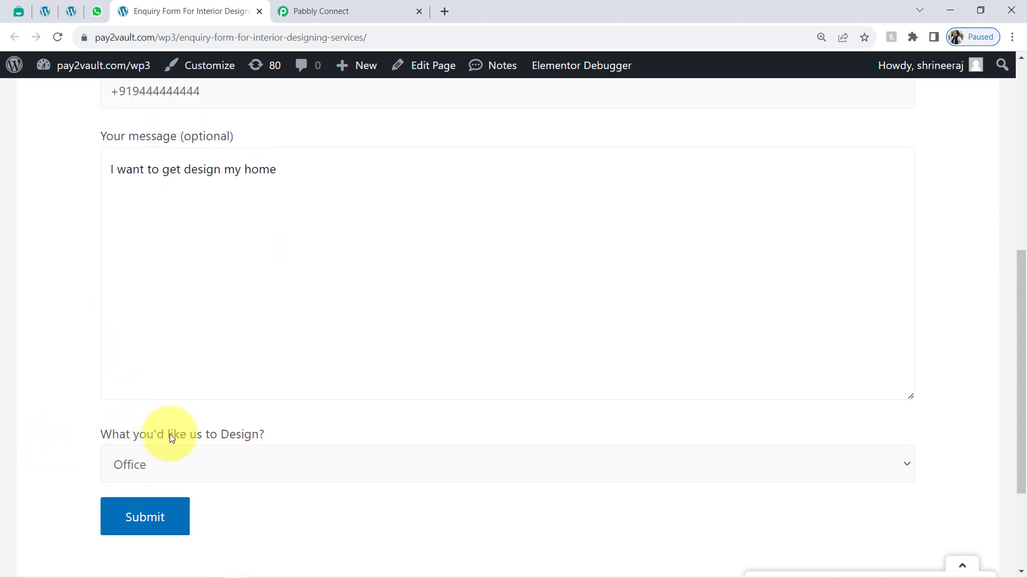
pyautogui.click(171, 465)
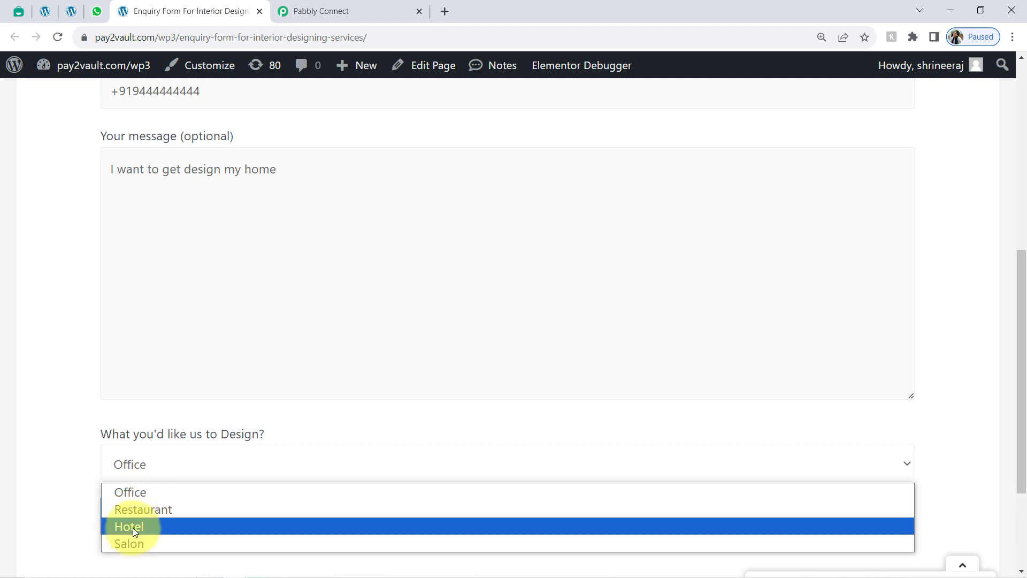
pyautogui.scroll(-3, 55, 434)
pyautogui.click(154, 311)
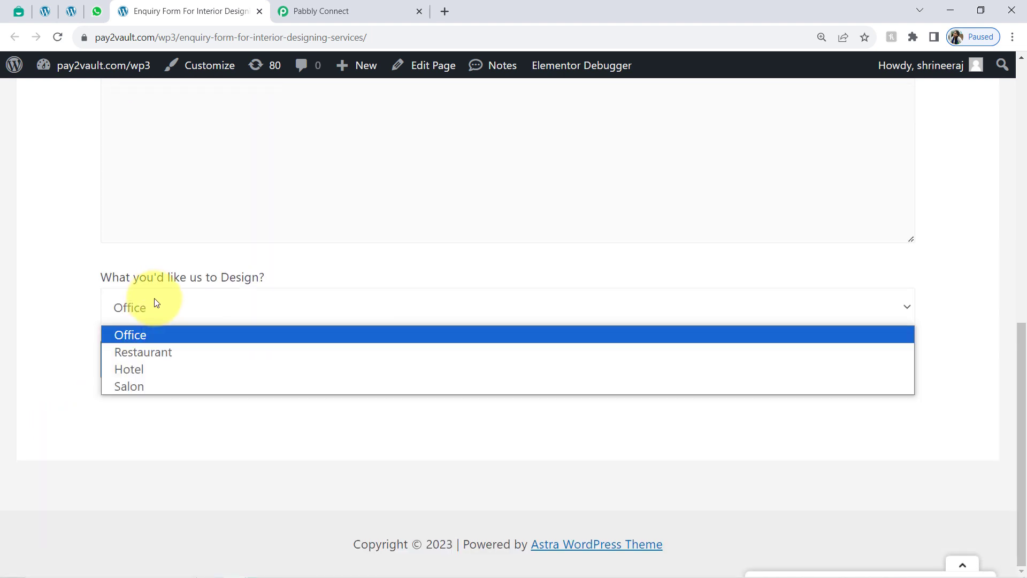
pyautogui.click(25, 295)
pyautogui.scroll(1, 151, 236)
pyautogui.scroll(1, 151, 236)
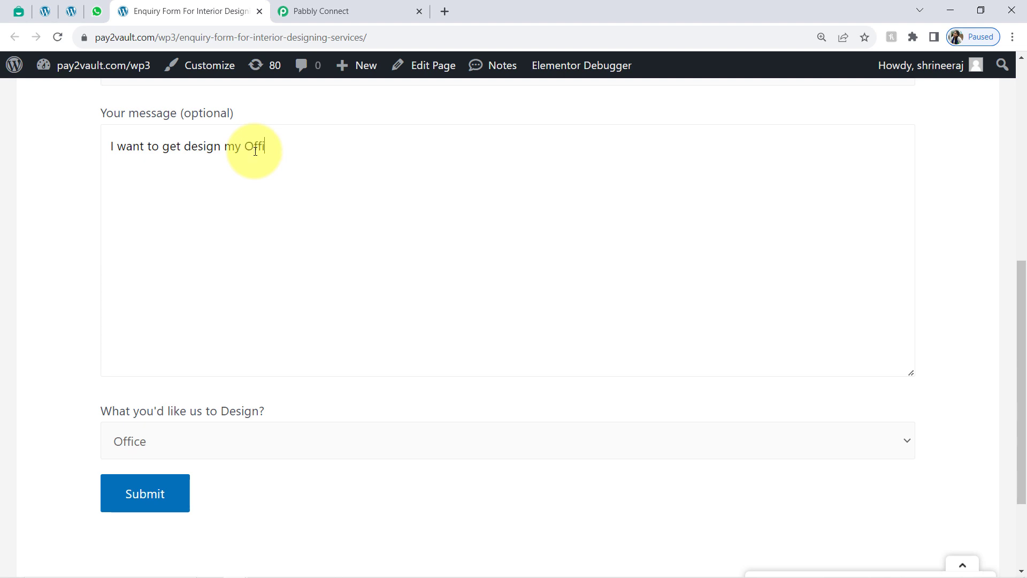
pyautogui.click(152, 441)
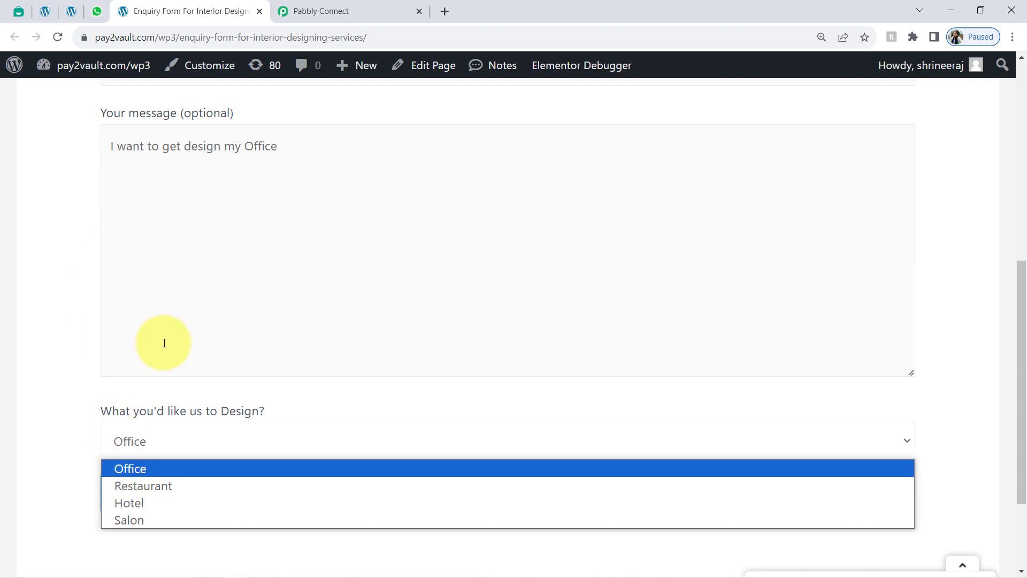
pyautogui.click(111, 469)
pyautogui.click(136, 498)
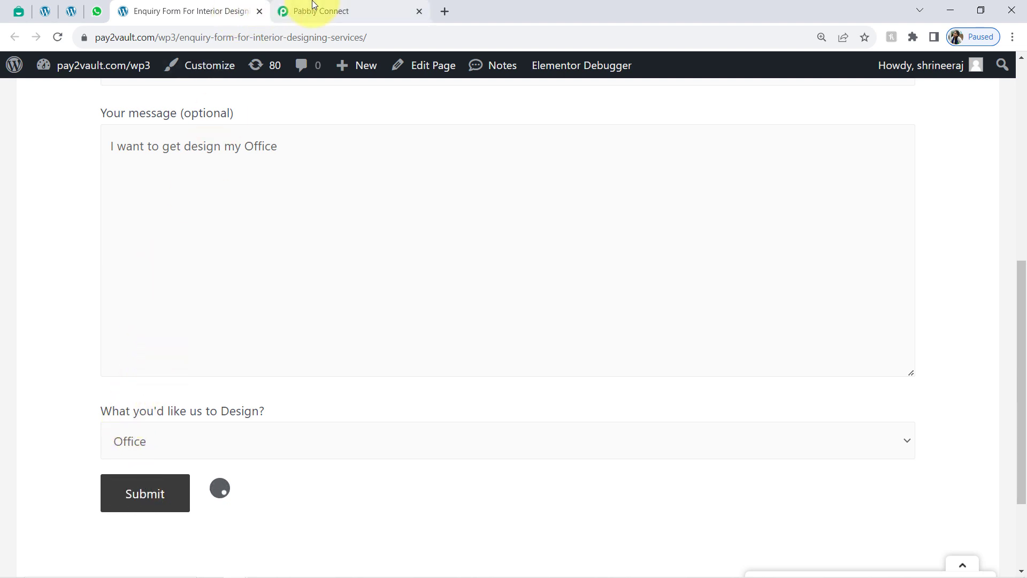
pyautogui.click(303, 11)
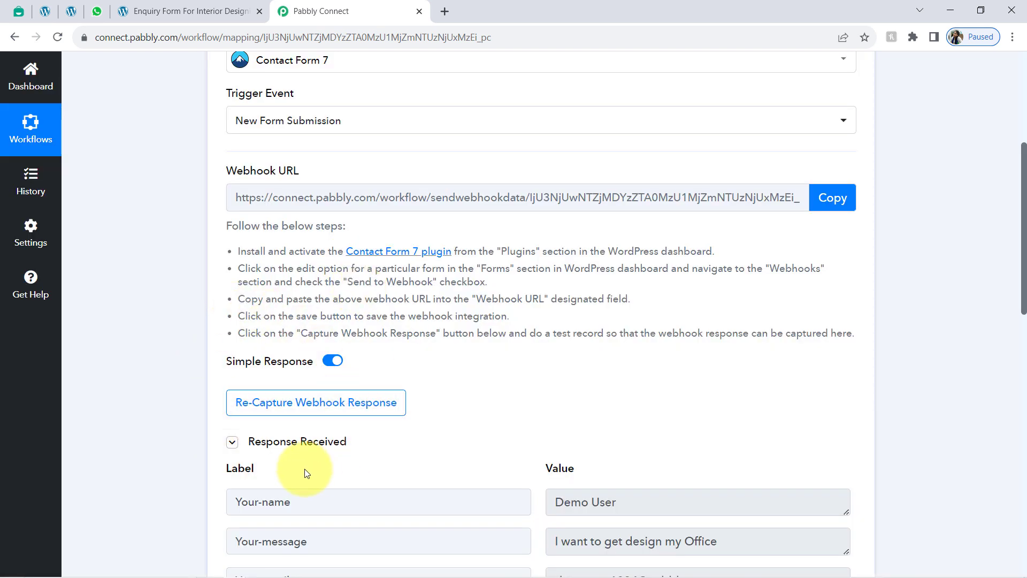
# Step: Review the received response's name, message, email, Office choice and phone values
pyautogui.click(256, 441)
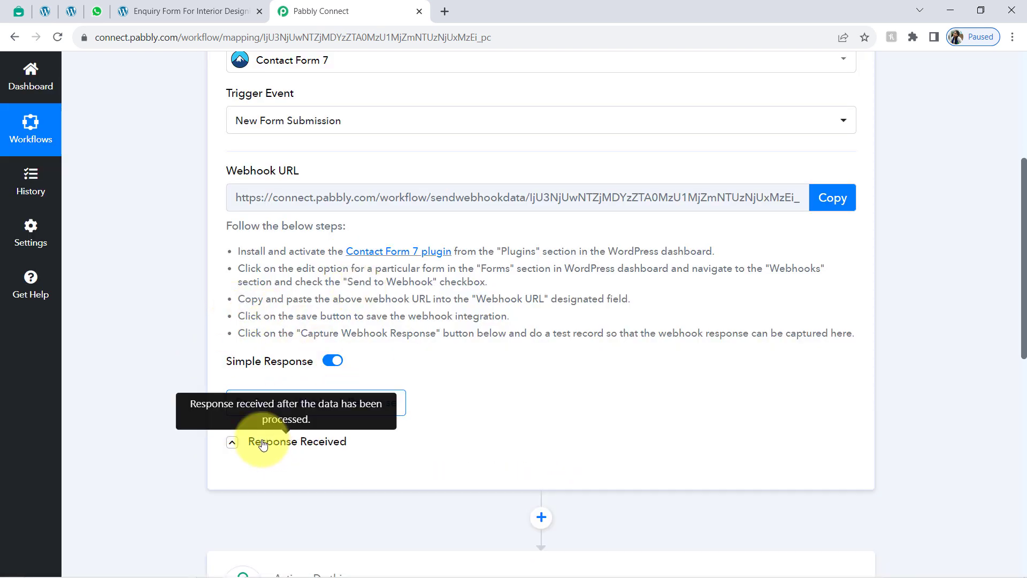
pyautogui.click(270, 441)
pyautogui.moveTo(1024, 253); pyautogui.dragTo(1012, 340)
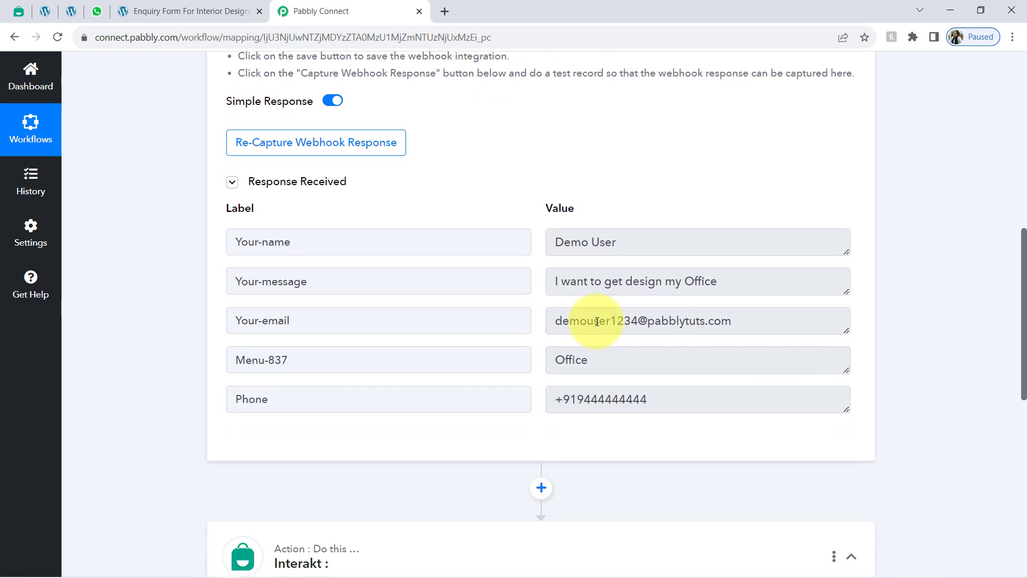
pyautogui.moveTo(564, 242); pyautogui.dragTo(622, 245)
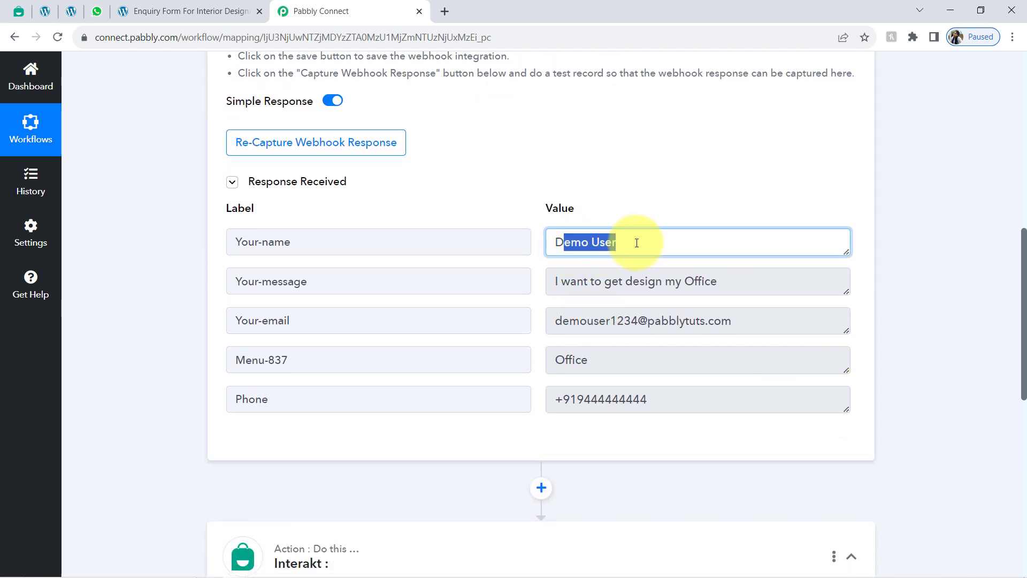
pyautogui.moveTo(576, 282); pyautogui.dragTo(712, 285)
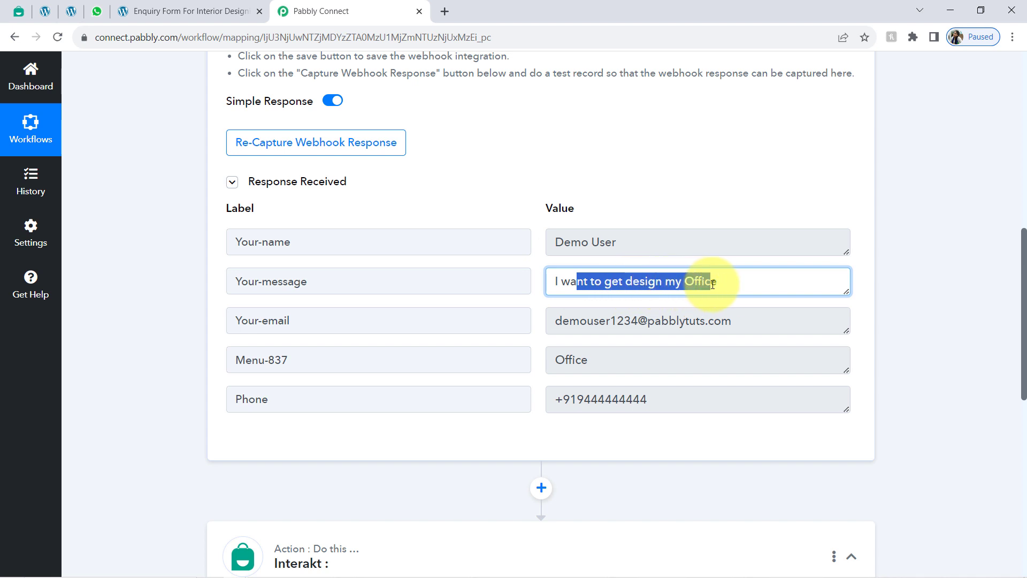
pyautogui.moveTo(561, 318); pyautogui.dragTo(729, 333)
pyautogui.click(640, 360)
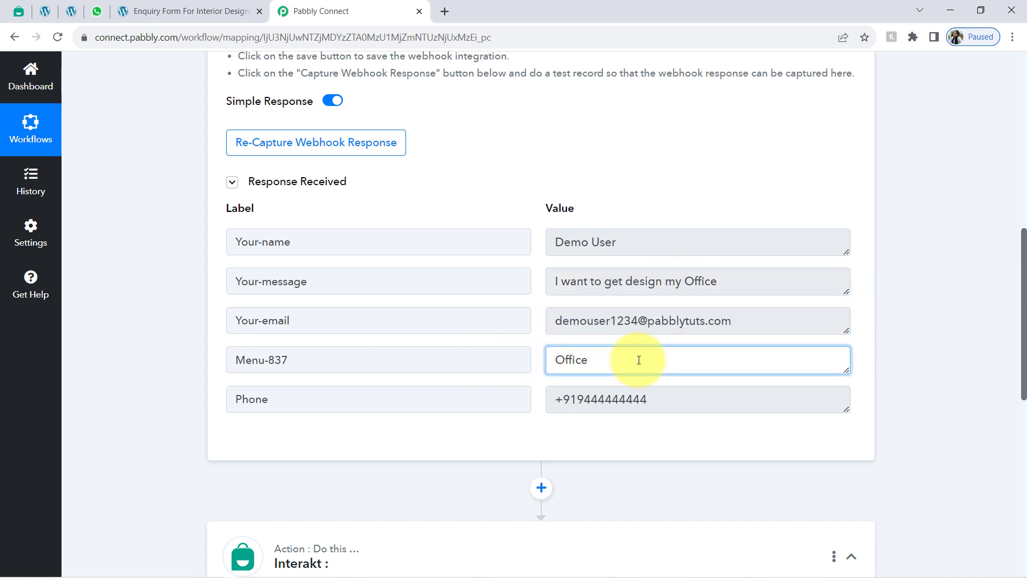
pyautogui.moveTo(572, 389); pyautogui.dragTo(649, 391)
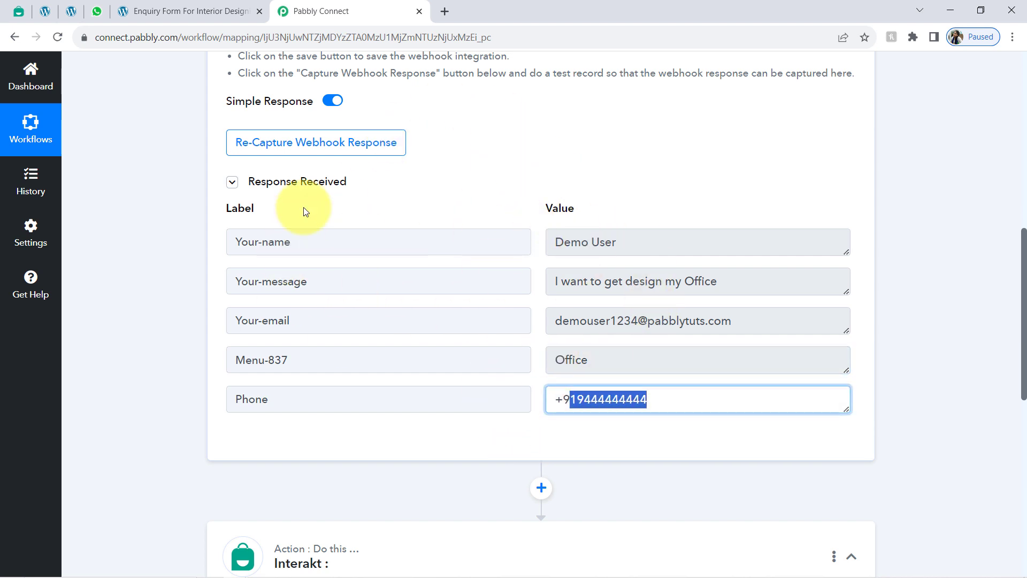
# Step: Close the enquiry form tab and scroll back to the top of the workflow
pyautogui.click(72, 12)
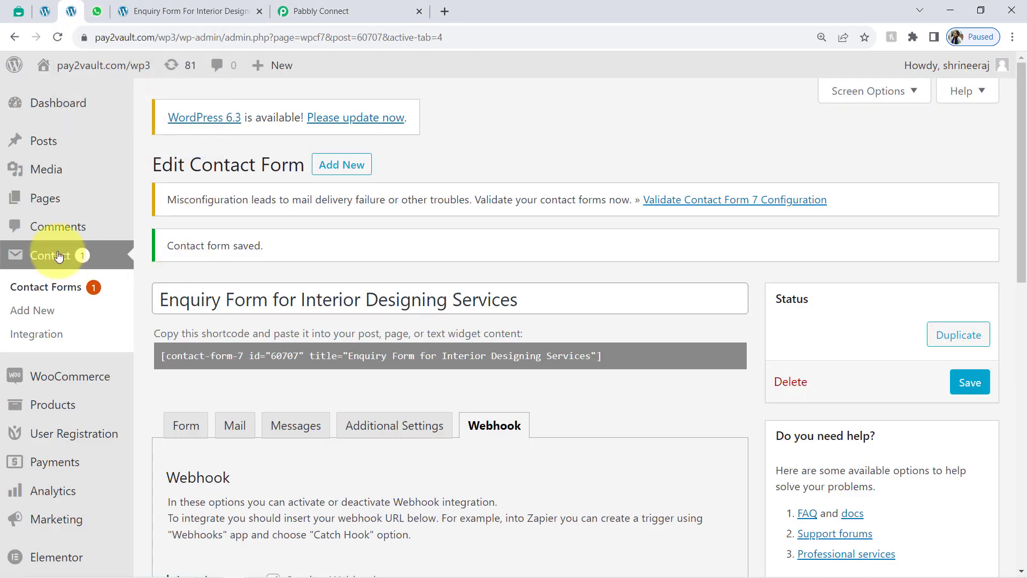
pyautogui.click(333, 11)
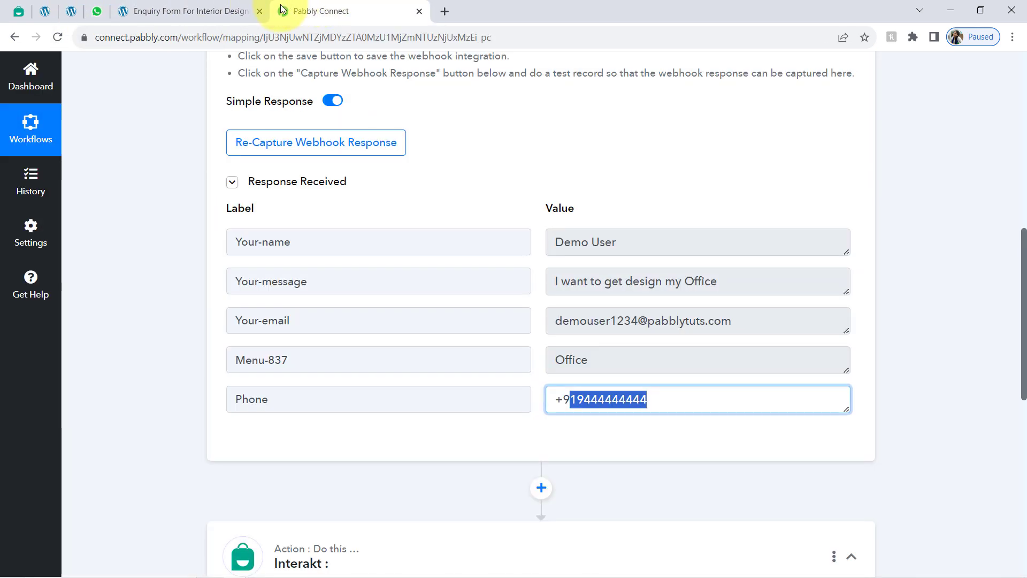
pyautogui.click(260, 11)
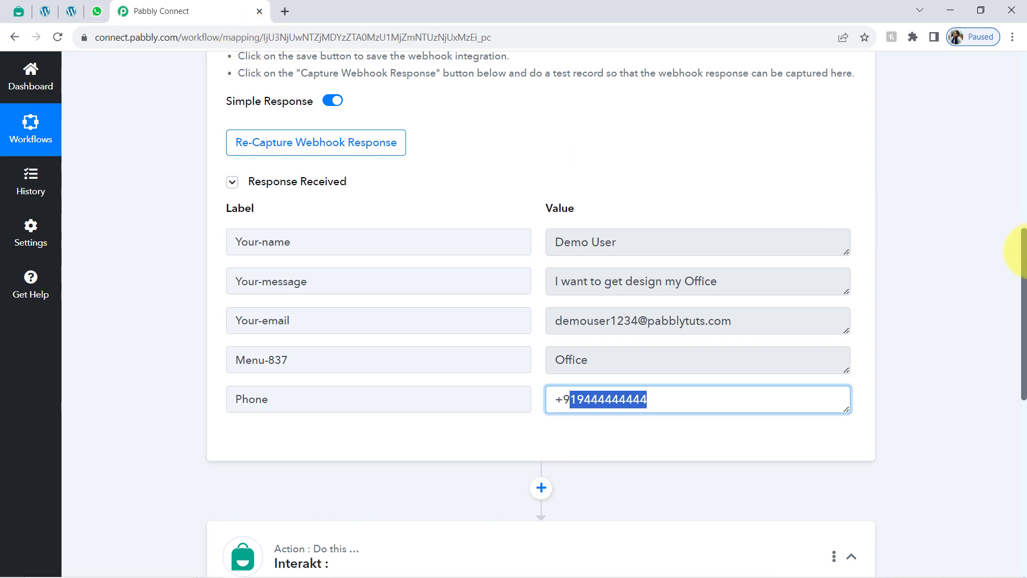
pyautogui.moveTo(1023, 304); pyautogui.dragTo(993, 88)
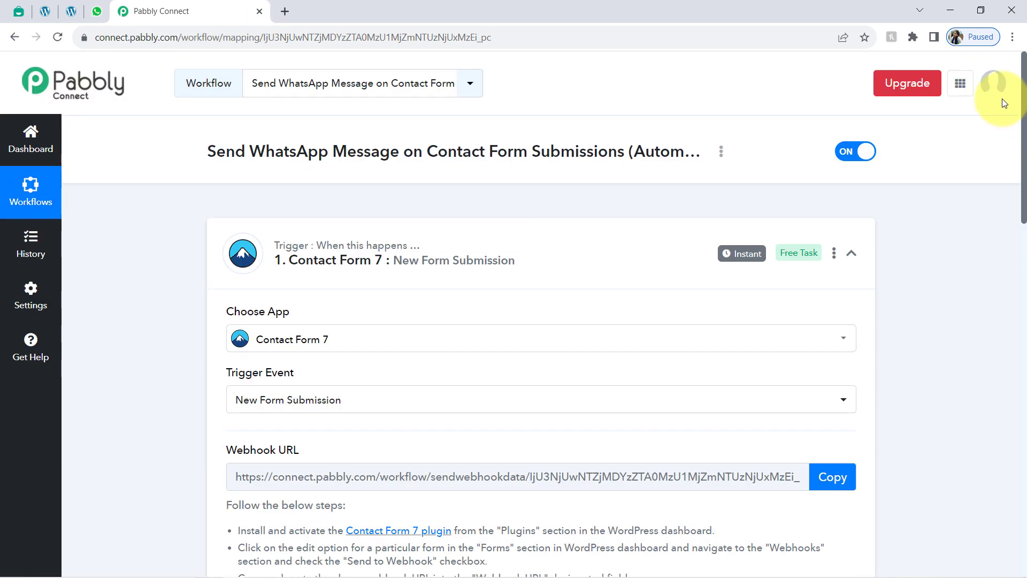
# Step: Collapse the trigger and set the Interakt action event to Send WhatsApp Template Message
pyautogui.click(458, 254)
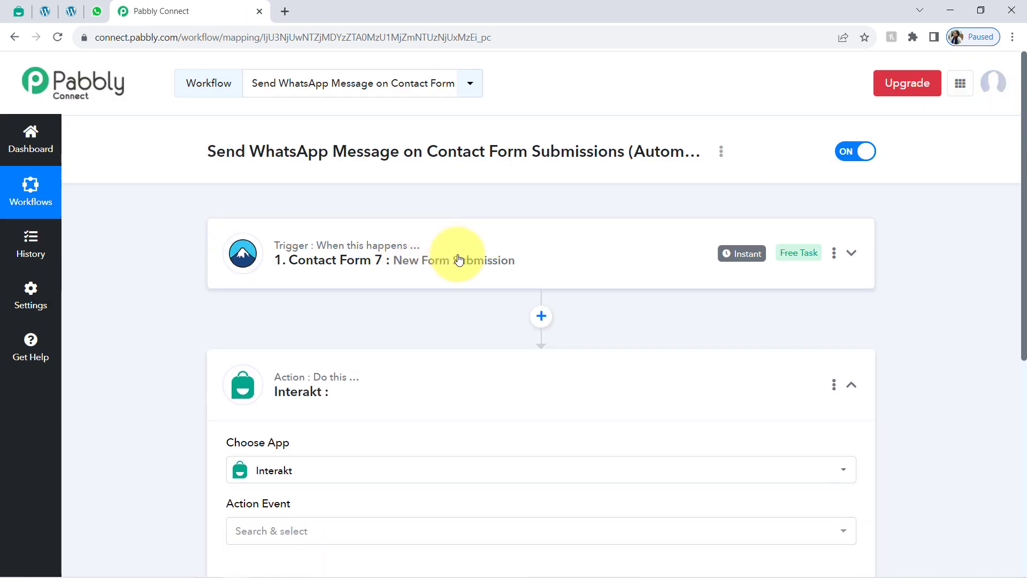
pyautogui.moveTo(357, 249)
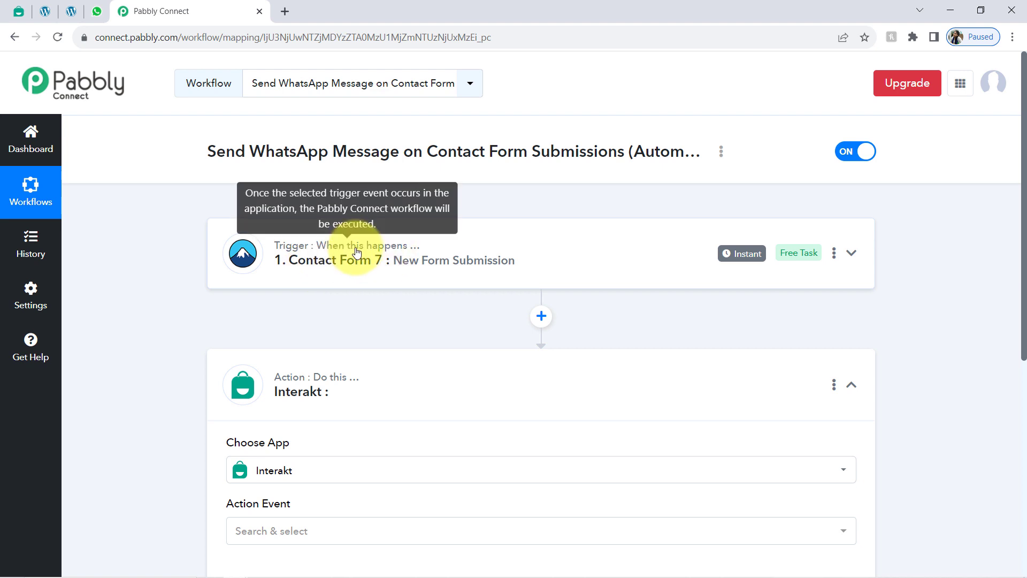
pyautogui.moveTo(747, 254)
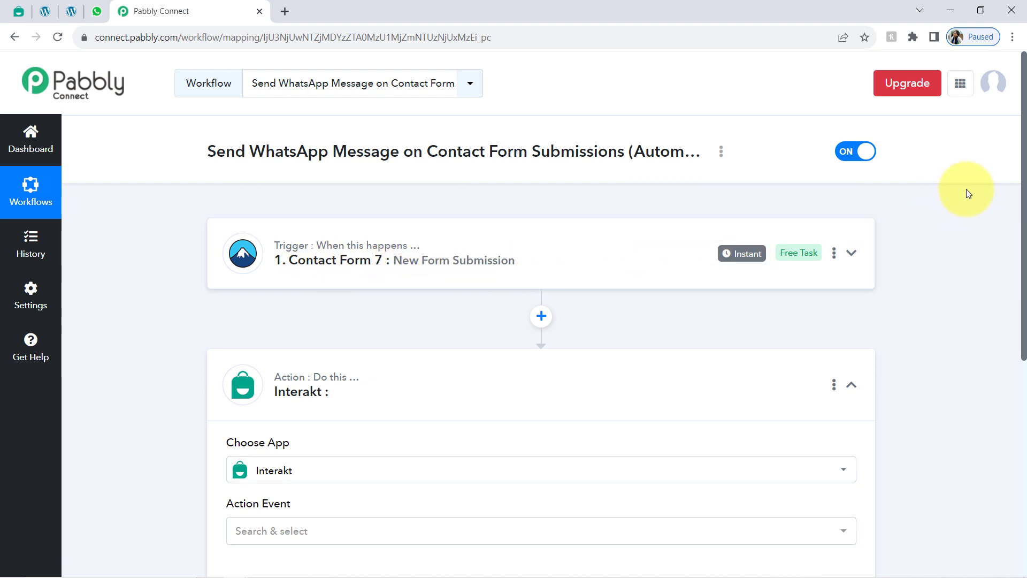
pyautogui.scroll(-1, 1024, 143)
pyautogui.scroll(1, 1009, 160)
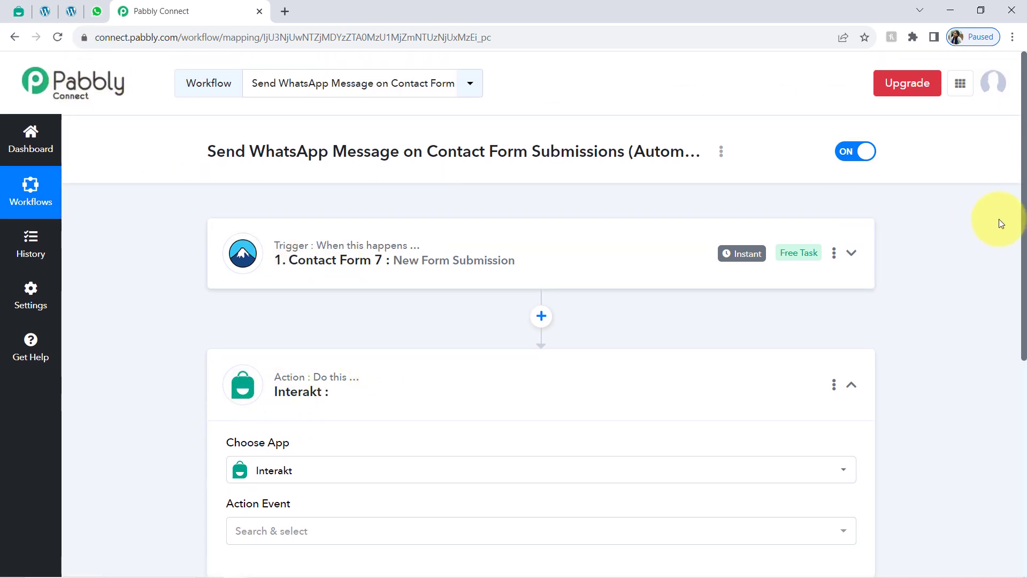
pyautogui.moveTo(1025, 220); pyautogui.dragTo(959, 388)
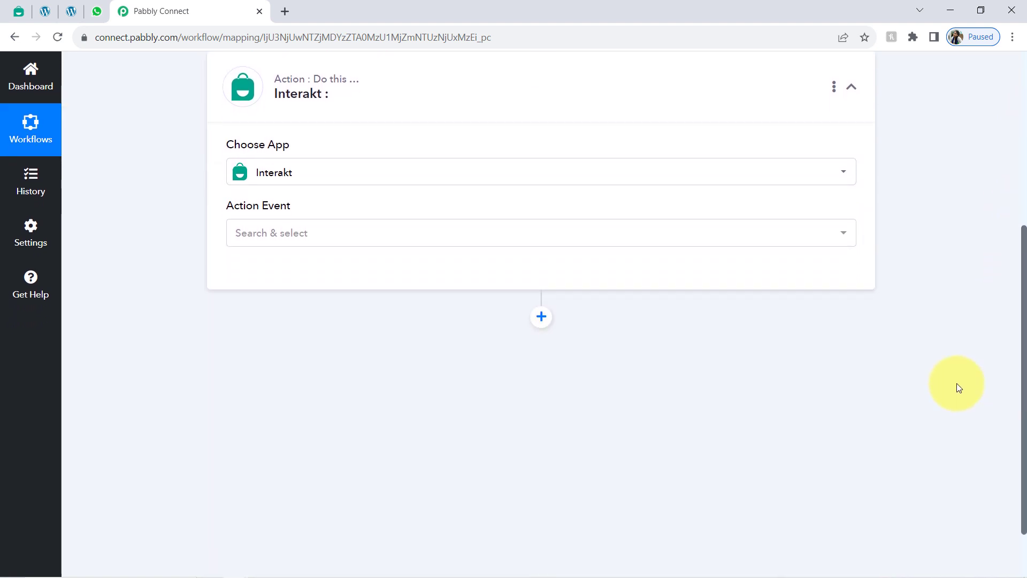
pyautogui.click(246, 241)
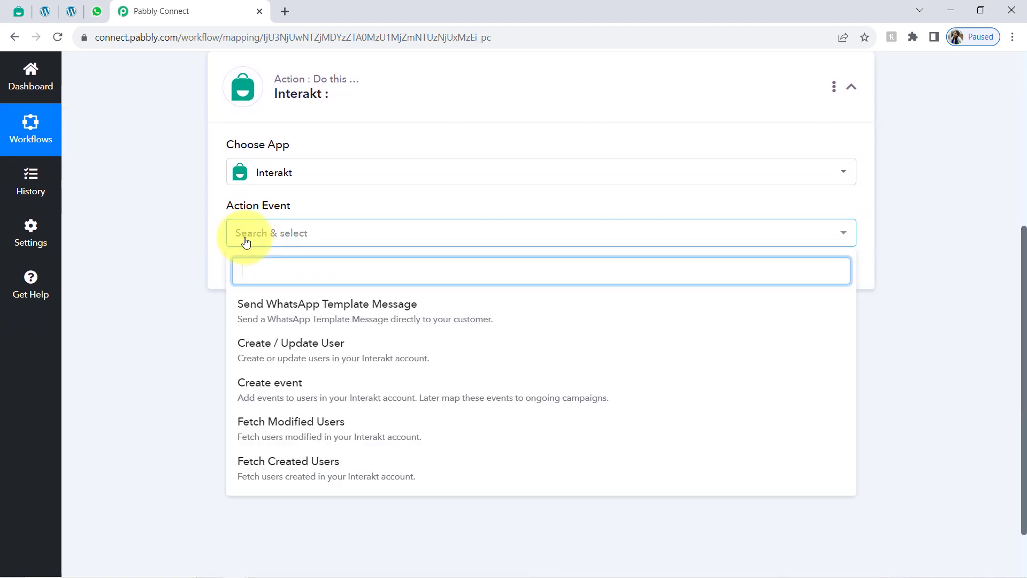
pyautogui.click(266, 315)
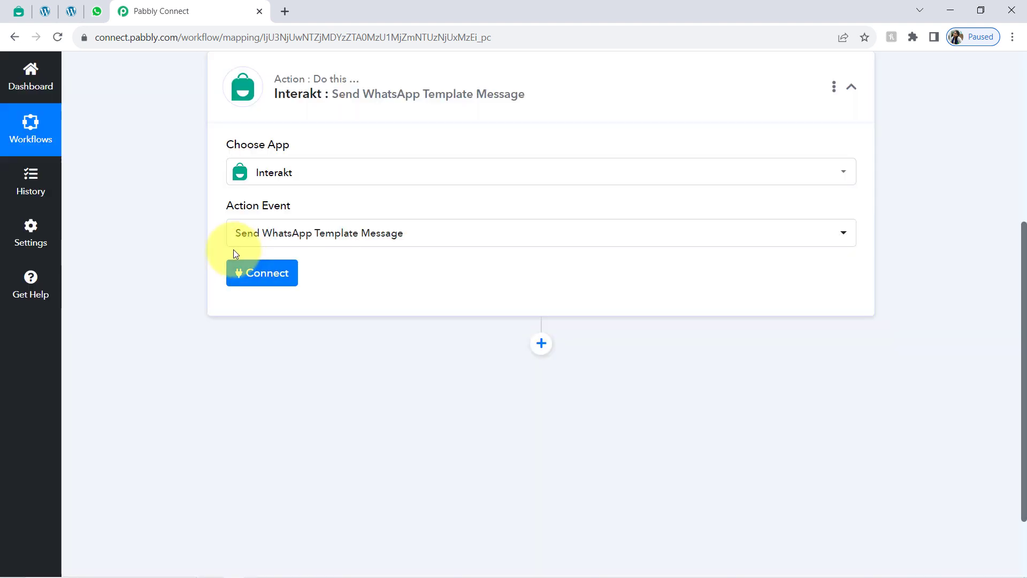
# Step: Start adding a new Interakt connection and bring up the account link's options
pyautogui.click(245, 280)
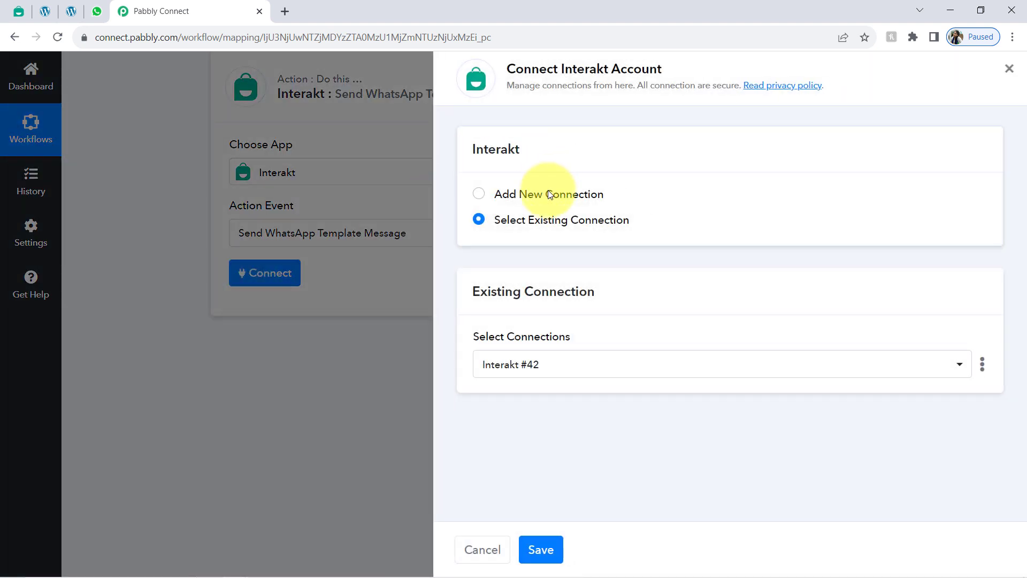
pyautogui.click(546, 199)
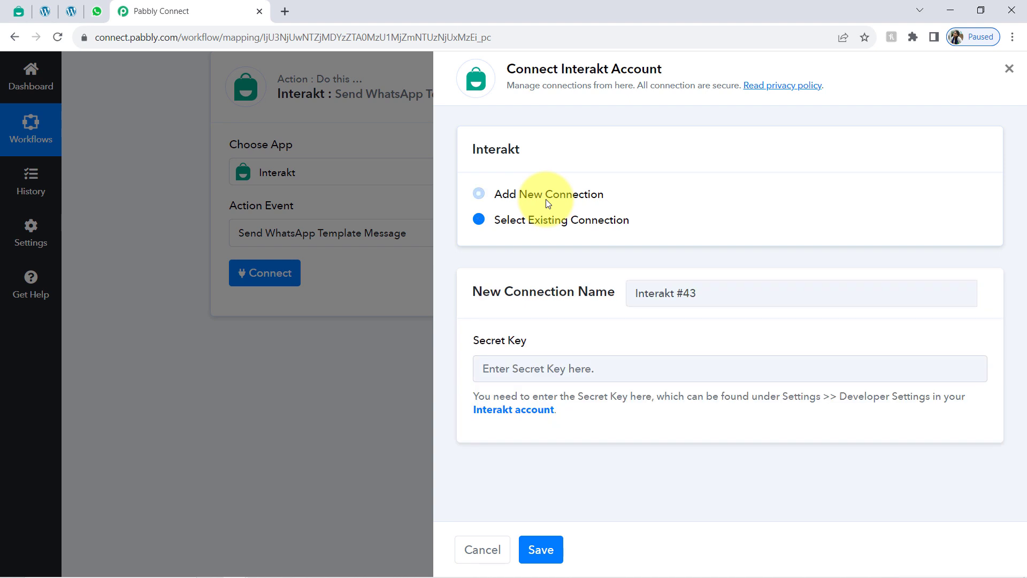
pyautogui.rightClick(513, 412)
# Step: Copy the Secret Key from Interakt's Developer Settings and return to Pabbly's Secret Key field
pyautogui.click(551, 425)
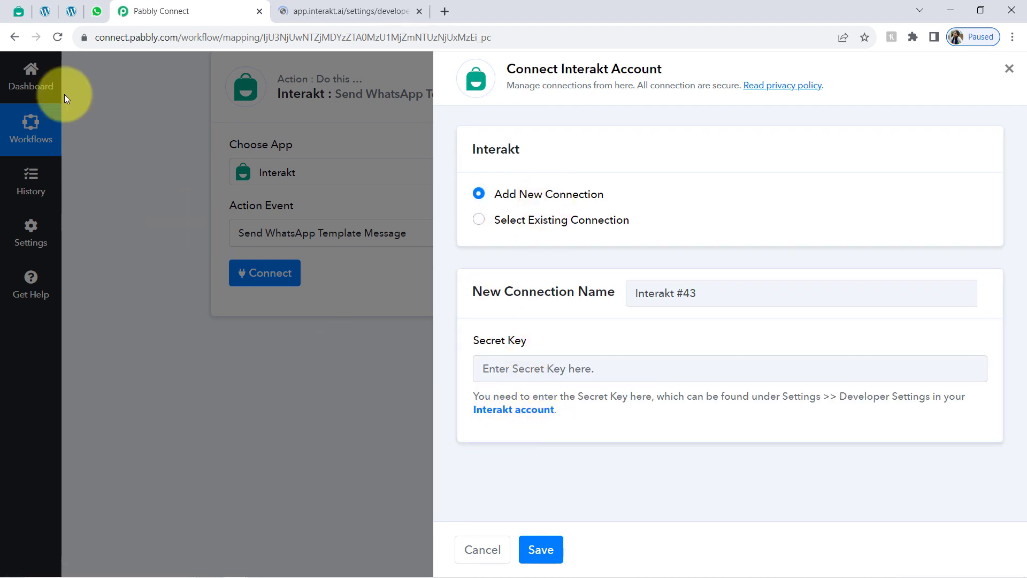
pyautogui.click(18, 12)
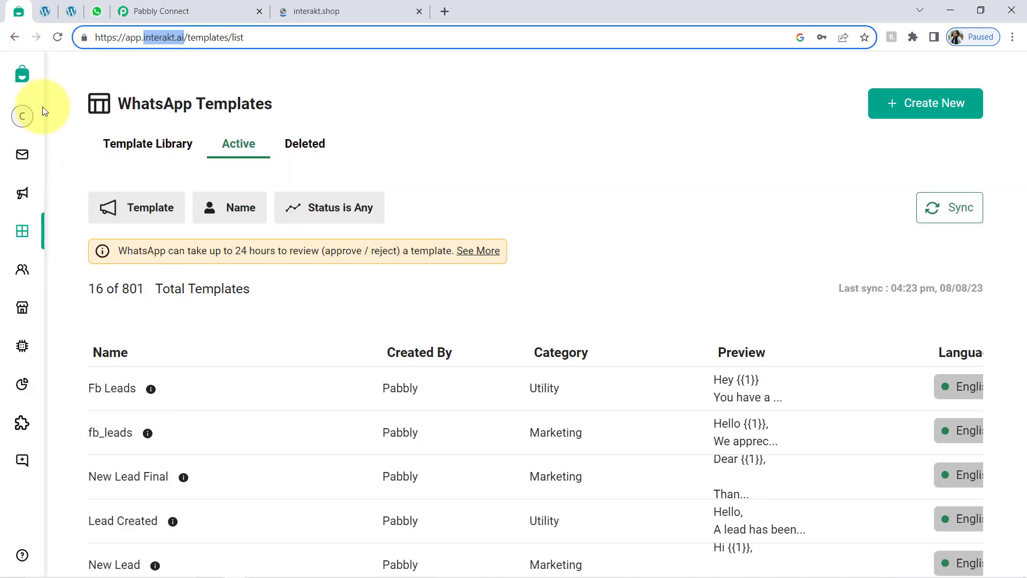
pyautogui.click(313, 6)
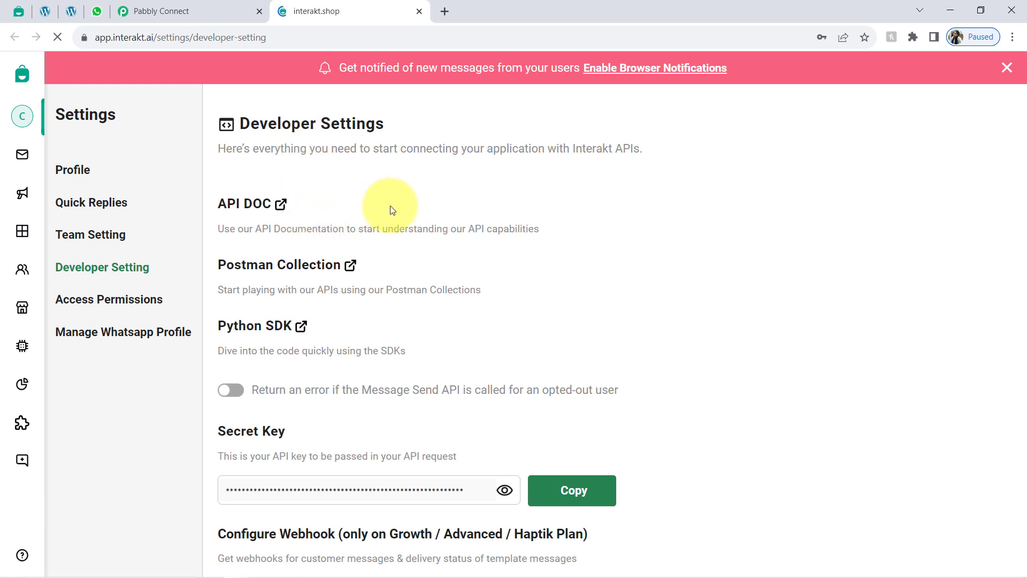
pyautogui.scroll(-1, 371, 346)
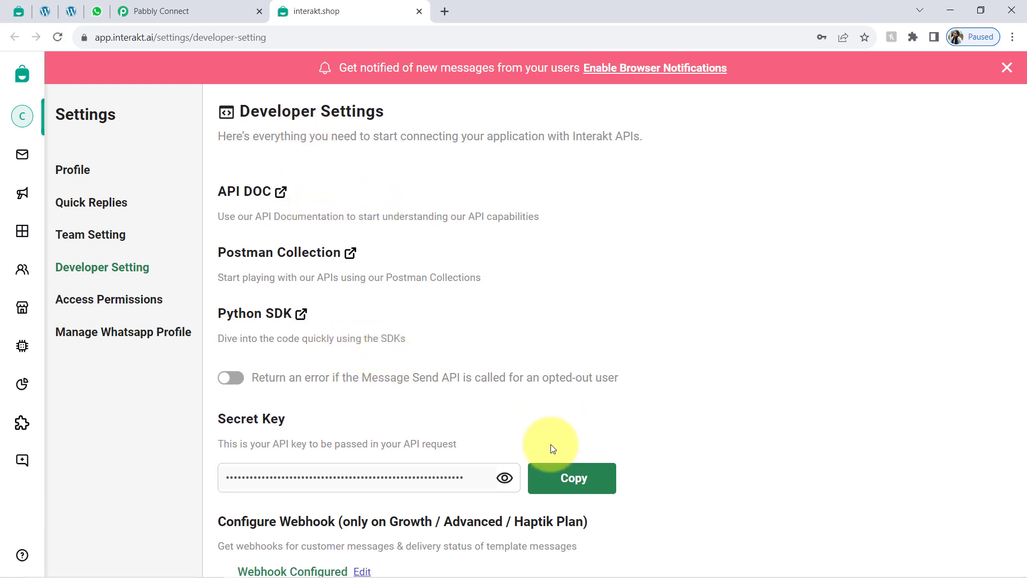
pyautogui.click(538, 484)
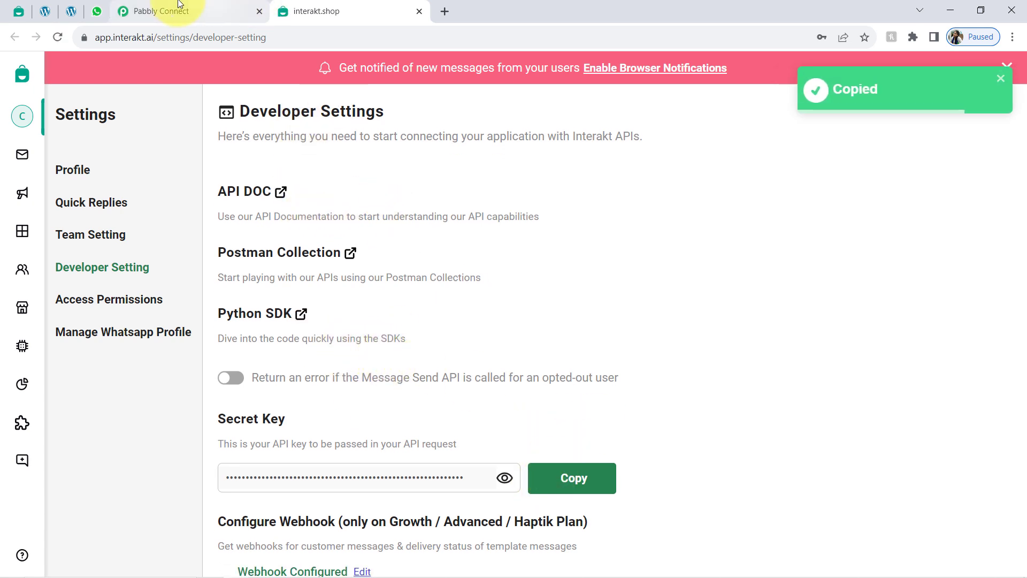
pyautogui.click(172, 9)
pyautogui.click(486, 368)
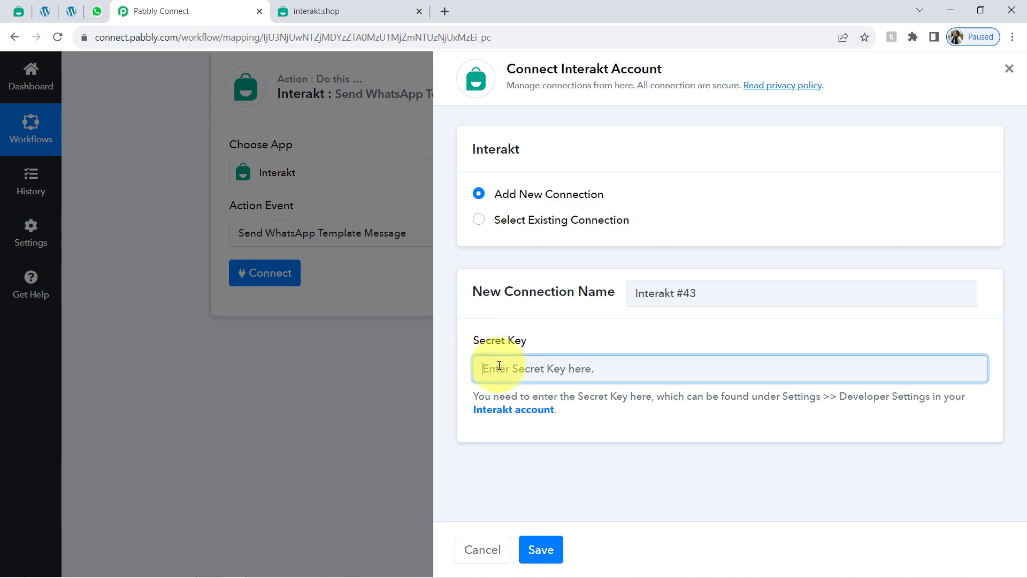
# Step: Connect the Interakt account using the pasted secret key, then return to Interakt's WhatsApp Templates list
pyautogui.hotkey('ctrl', 'v')
pyautogui.click(538, 550)
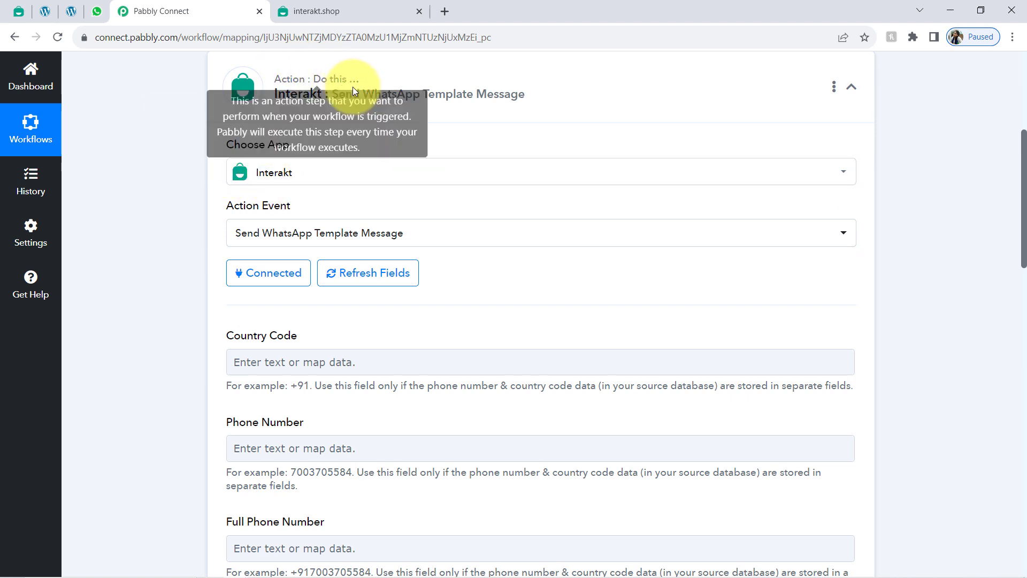
pyautogui.click(419, 11)
pyautogui.click(14, 13)
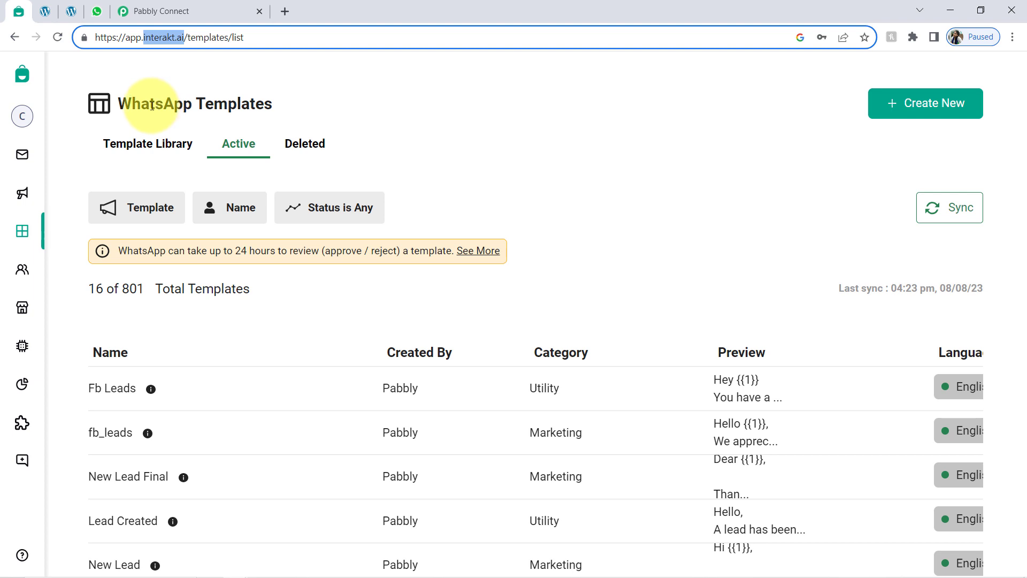
pyautogui.moveTo(119, 103); pyautogui.dragTo(266, 96)
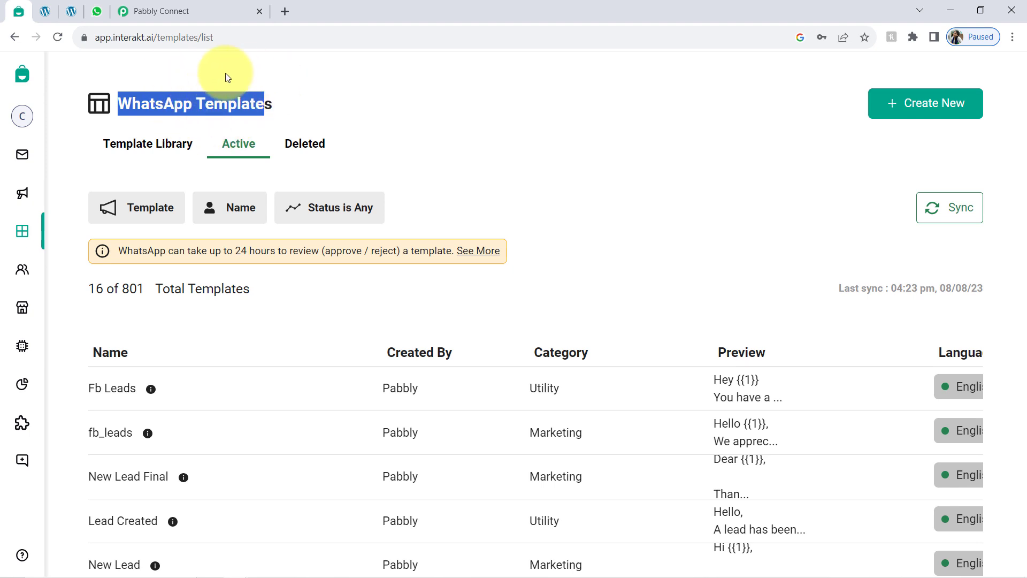
pyautogui.click(886, 106)
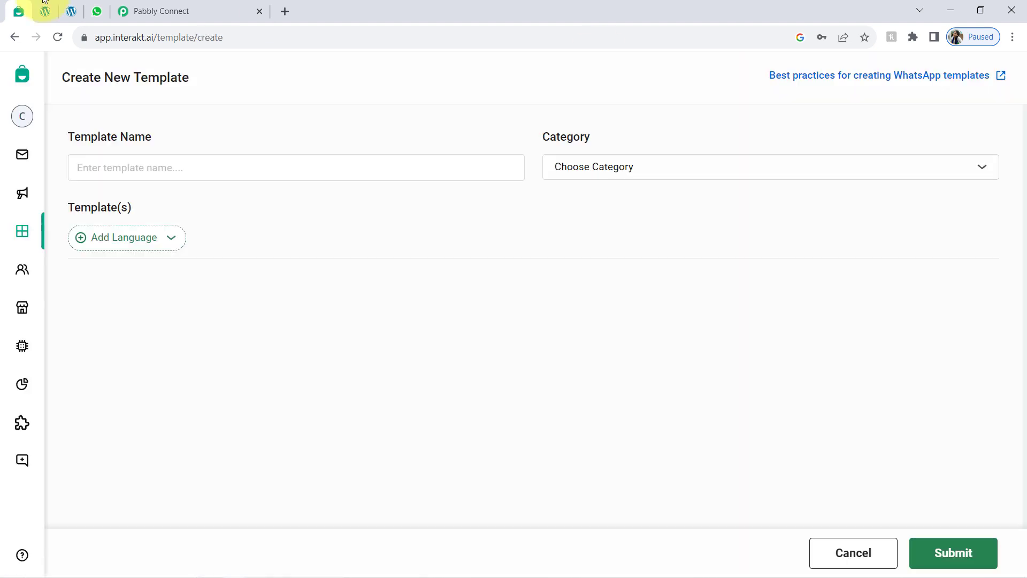
pyautogui.click(14, 40)
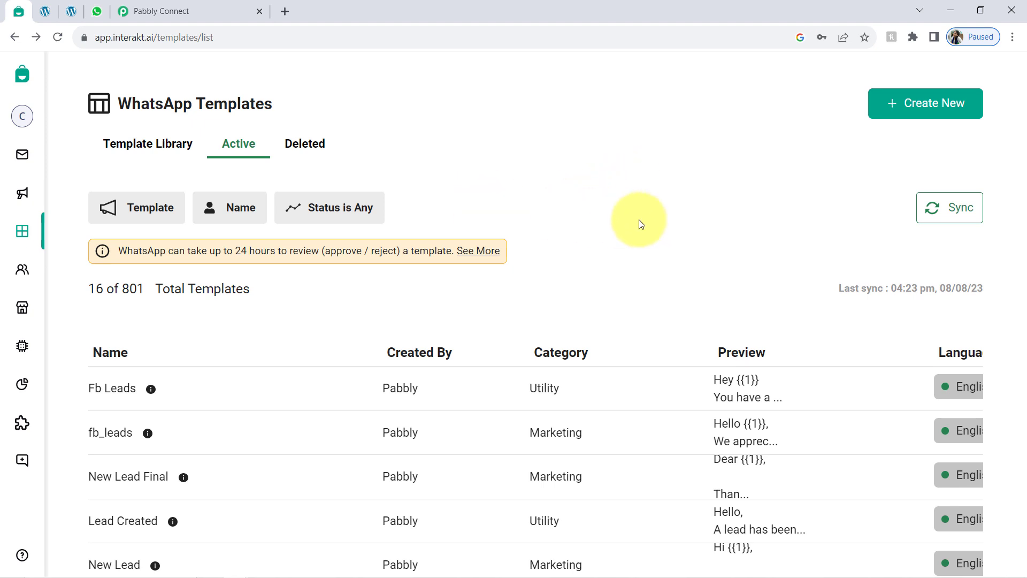
# Step: Check the Status and Name filter options on the WhatsApp templates list
pyautogui.click(310, 209)
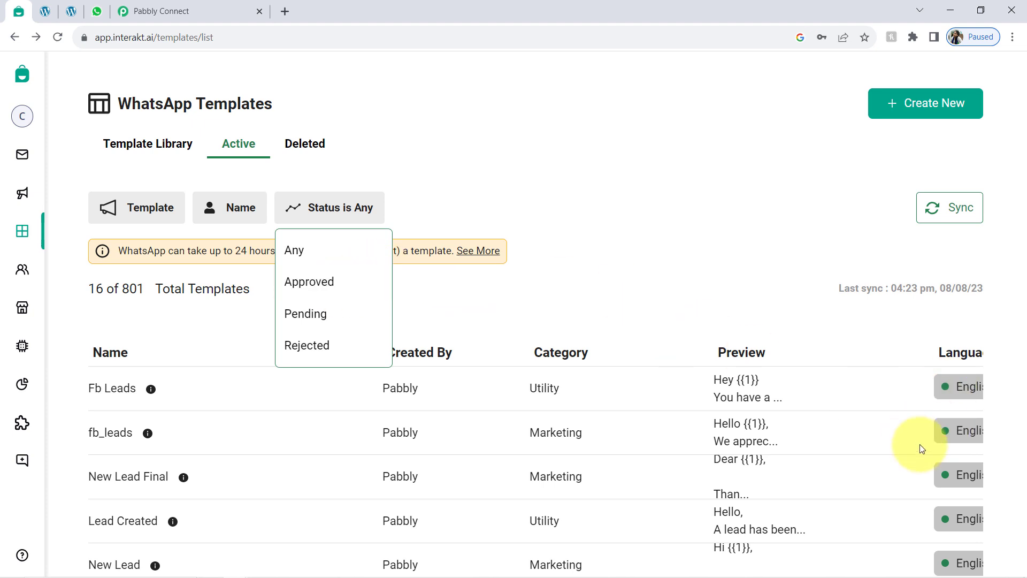
pyautogui.click(770, 265)
pyautogui.scroll(-1, 856, 415)
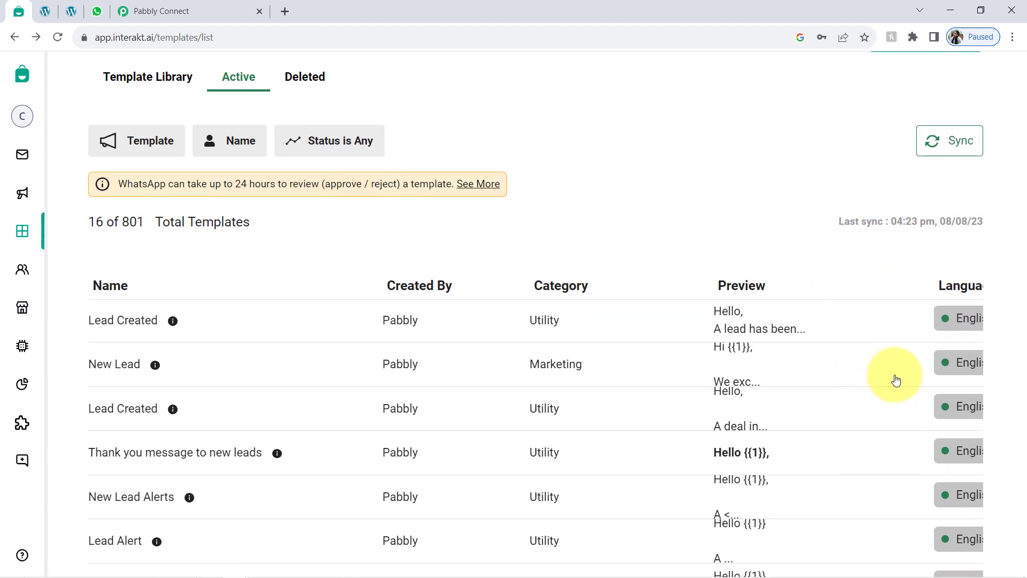
pyautogui.scroll(-3, 896, 380)
pyautogui.scroll(-2, 872, 447)
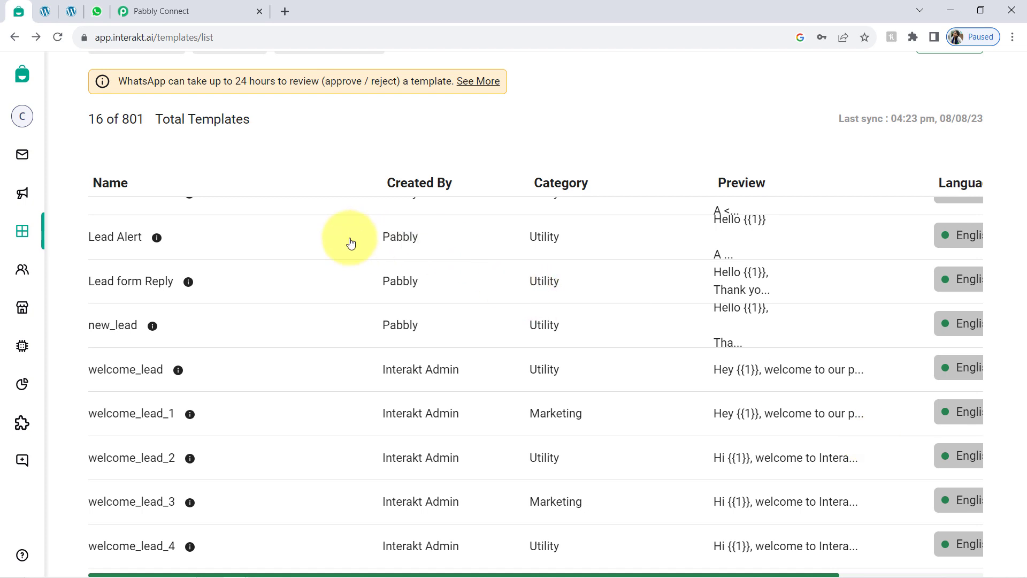
pyautogui.scroll(3, 299, 214)
pyautogui.scroll(2, 215, 146)
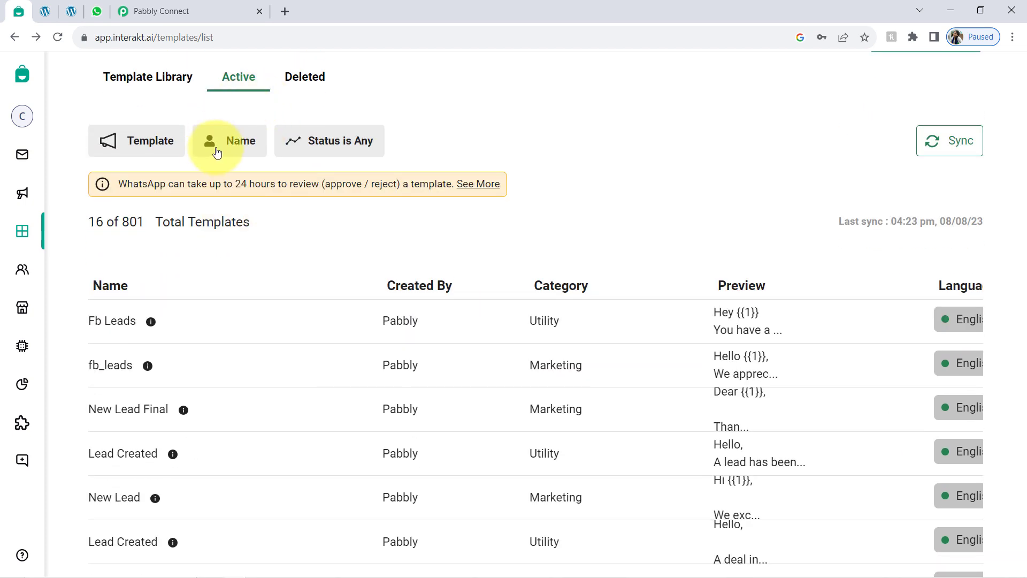
pyautogui.click(217, 153)
pyautogui.click(374, 252)
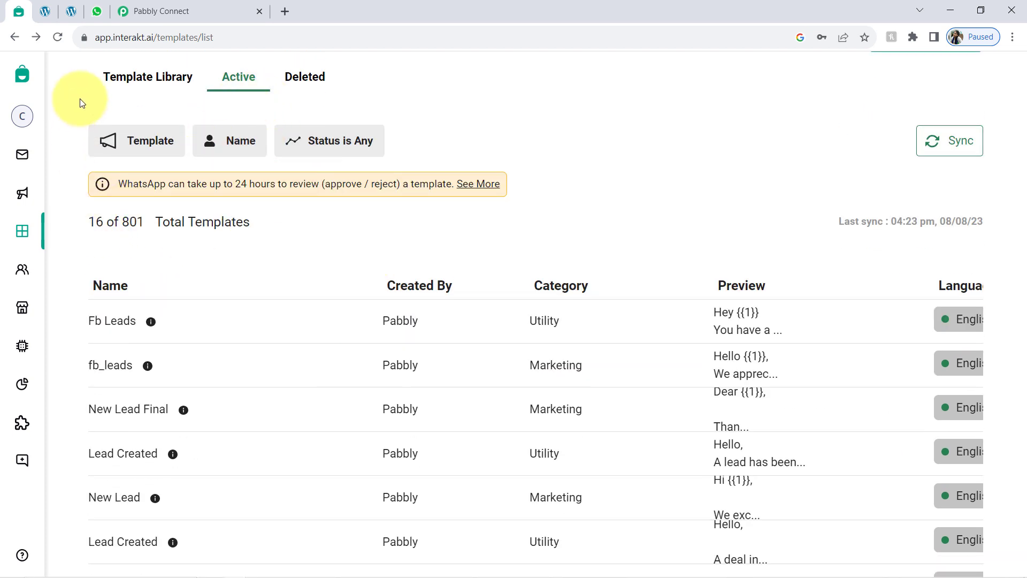
# Step: Glance at the Template Library, then scroll the Active list, now showing all 801 templates
pyautogui.click(133, 89)
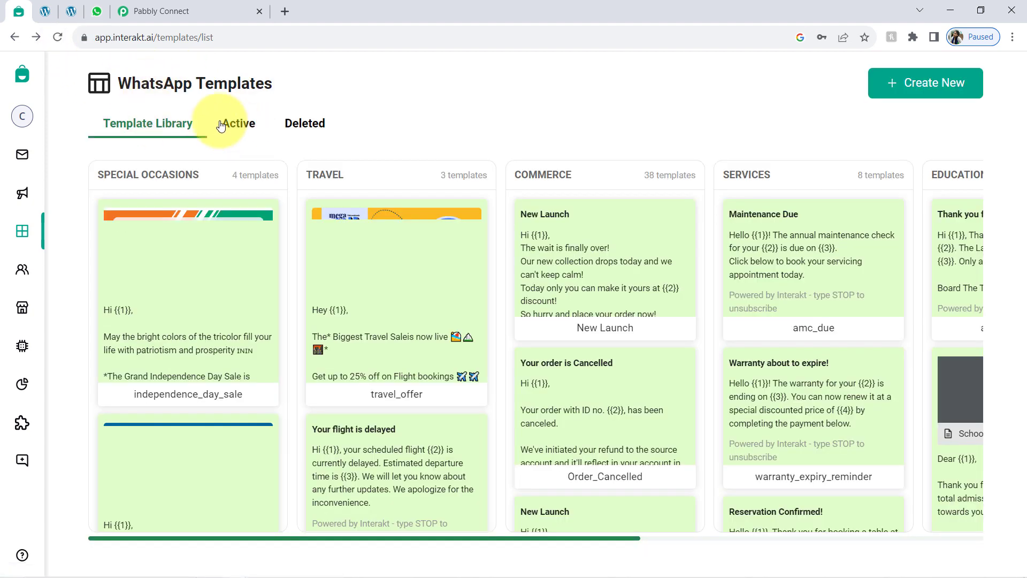
pyautogui.click(221, 126)
pyautogui.scroll(-2, 934, 304)
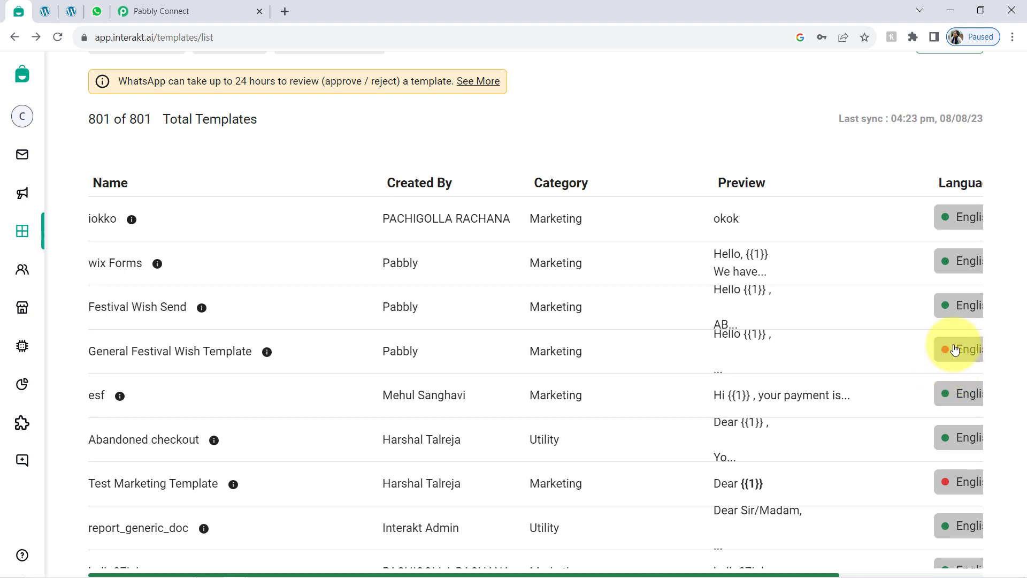
pyautogui.scroll(-9, 955, 349)
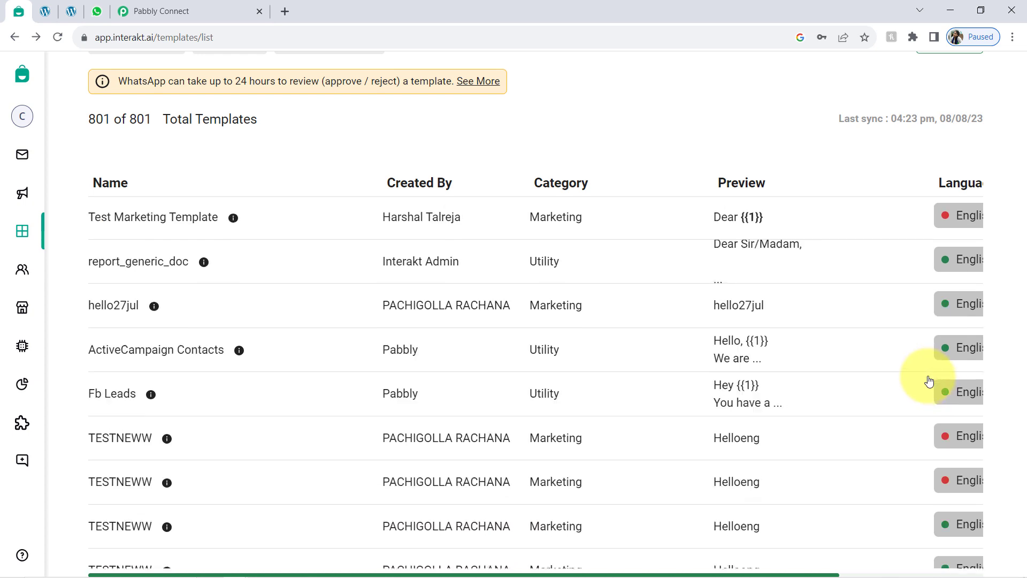
pyautogui.scroll(12, 928, 378)
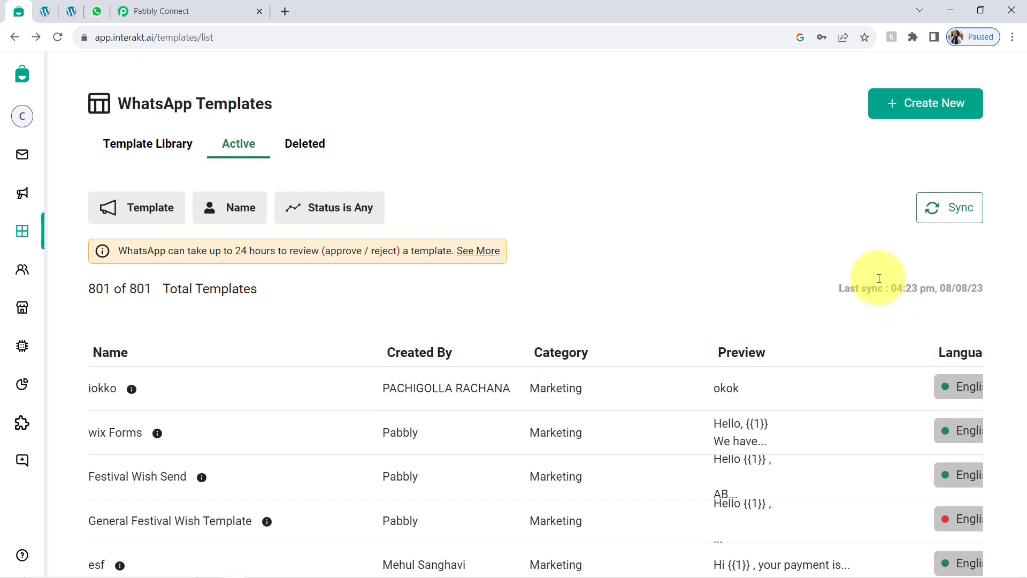
# Step: Create a new template named 'sdsdf' in the Marketing category with English added as its language
pyautogui.click(922, 106)
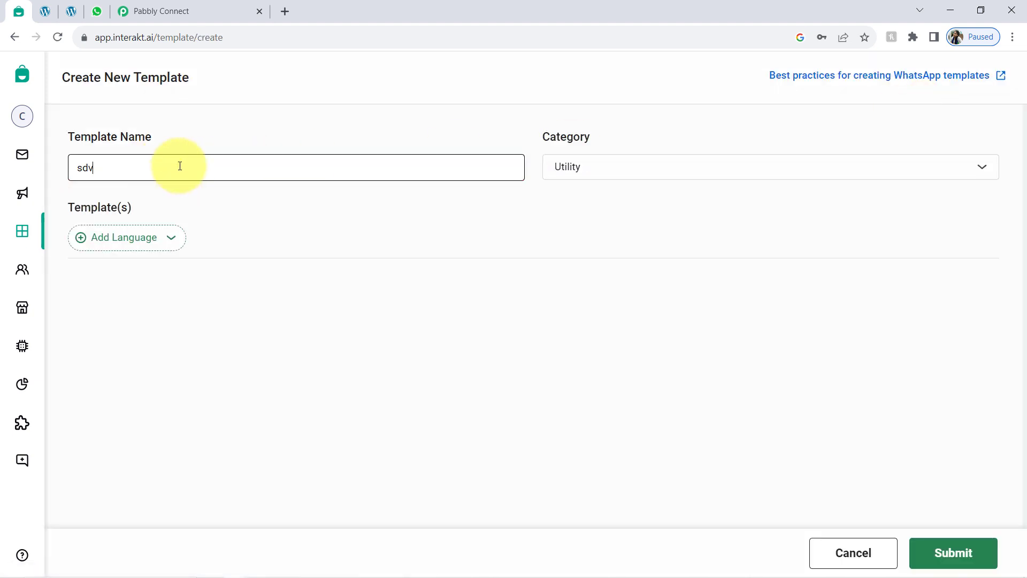
pyautogui.write('sdsdf')
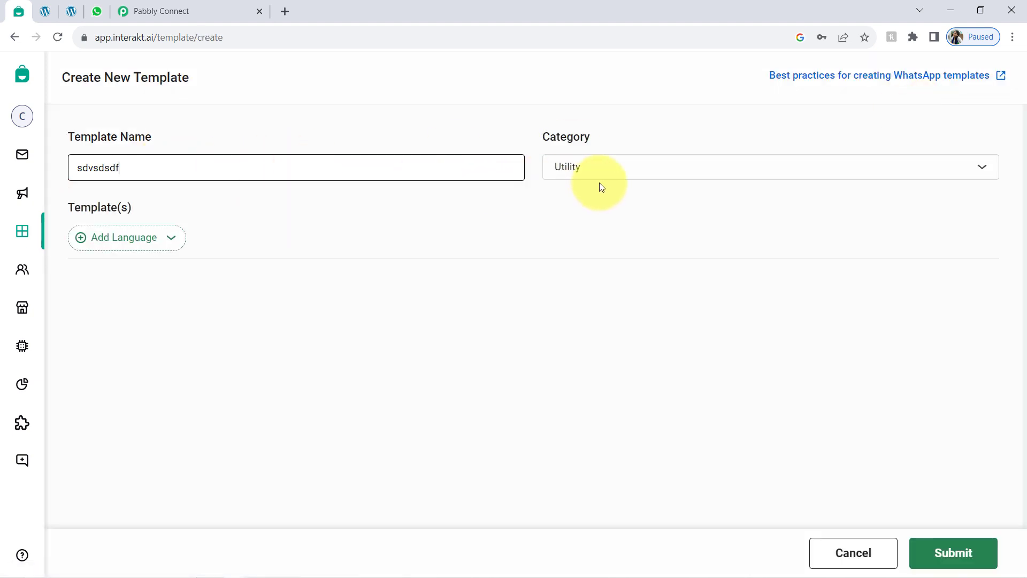
pyautogui.click(572, 167)
pyautogui.click(588, 205)
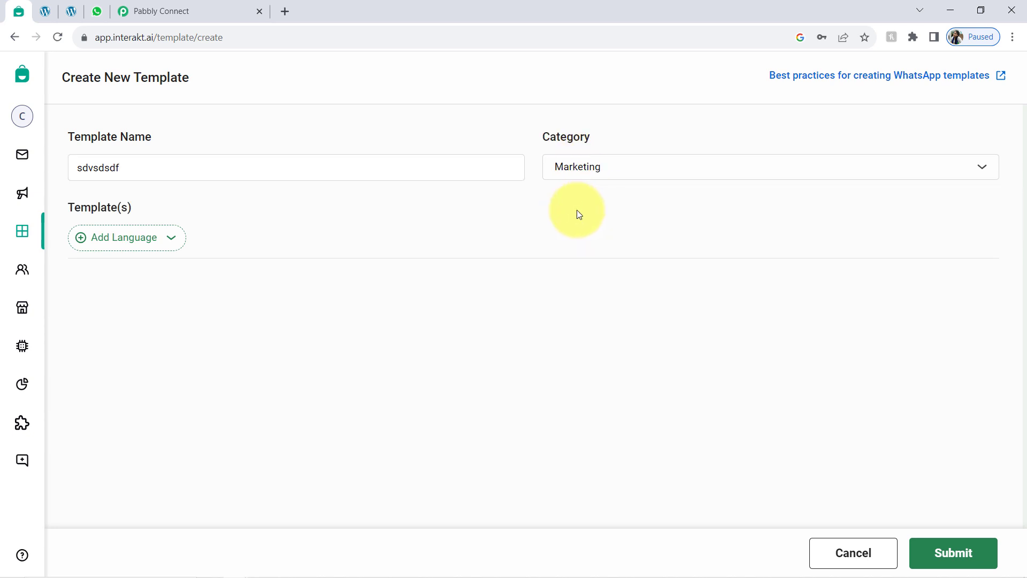
pyautogui.click(128, 245)
pyautogui.write('eng')
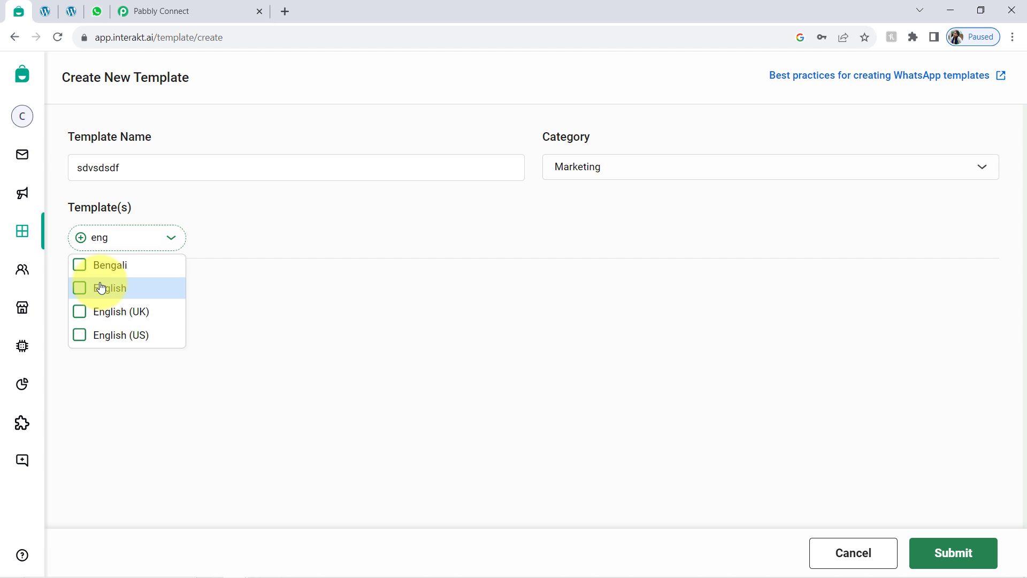
pyautogui.click(102, 288)
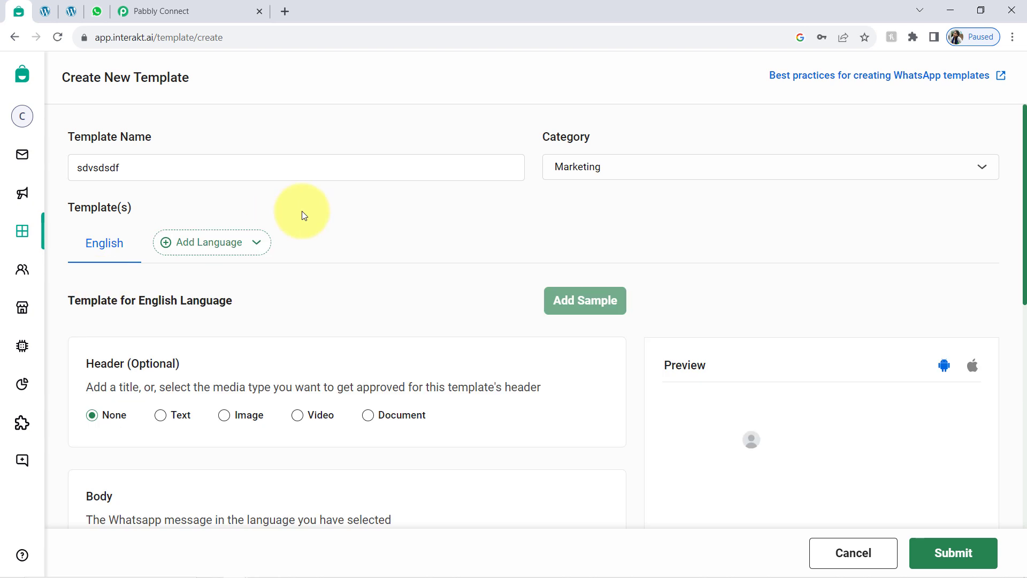
# Step: Scroll through the new template form, then switch to the WhatsApp Web chat
pyautogui.scroll(-2, 304, 224)
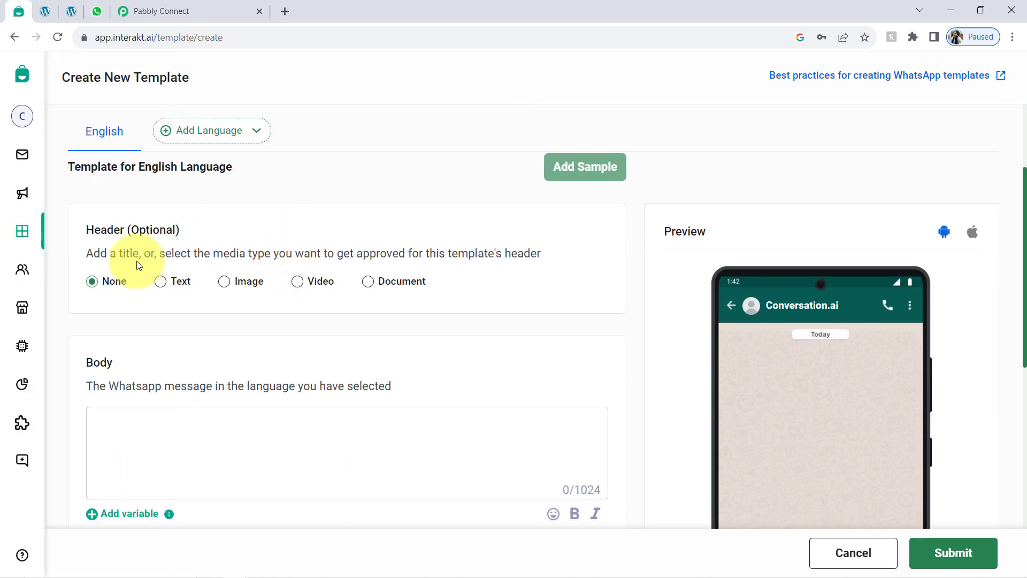
pyautogui.moveTo(1019, 226); pyautogui.dragTo(1019, 362)
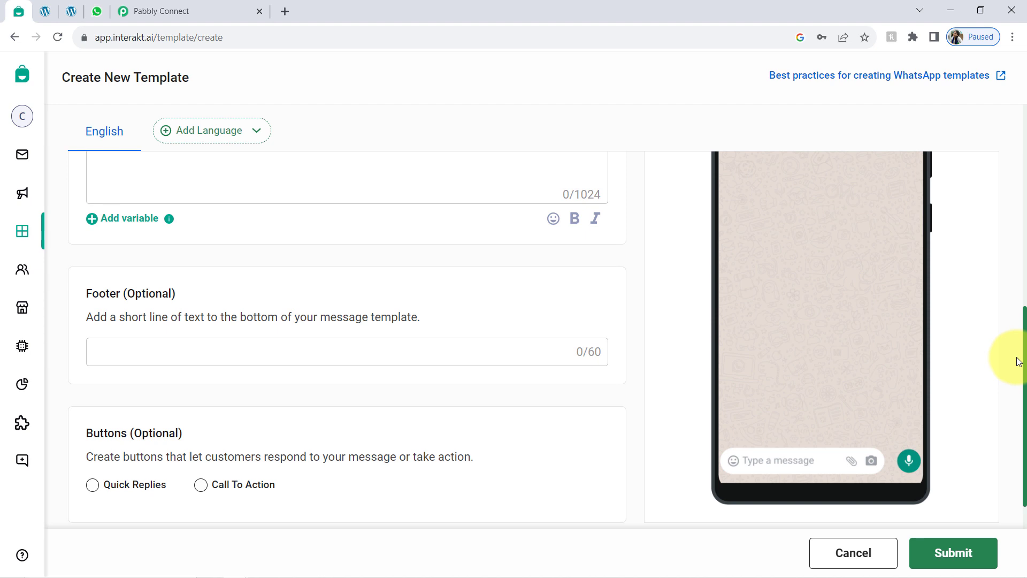
pyautogui.moveTo(1019, 362); pyautogui.dragTo(1007, 271)
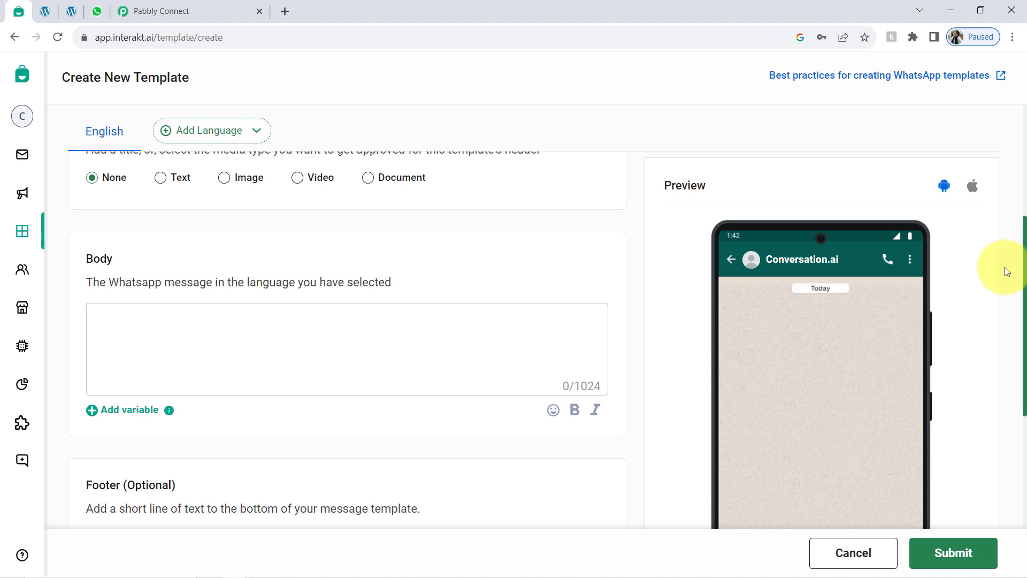
pyautogui.moveTo(1005, 267); pyautogui.dragTo(1007, 237)
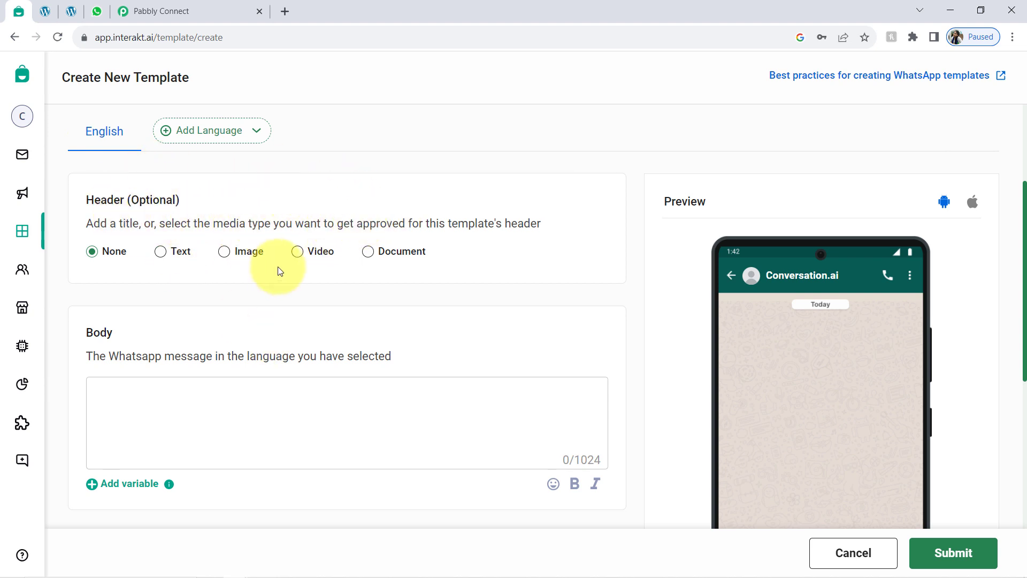
pyautogui.click(98, 8)
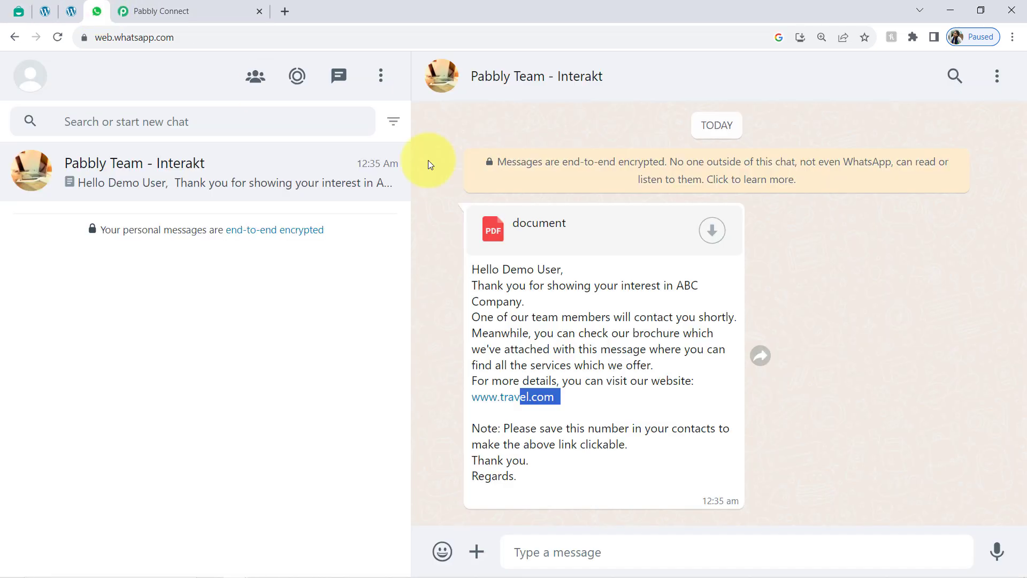
# Step: Review the received brochure PDF message, then go back to Pabbly Connect and the Interakt template form
pyautogui.click(496, 229)
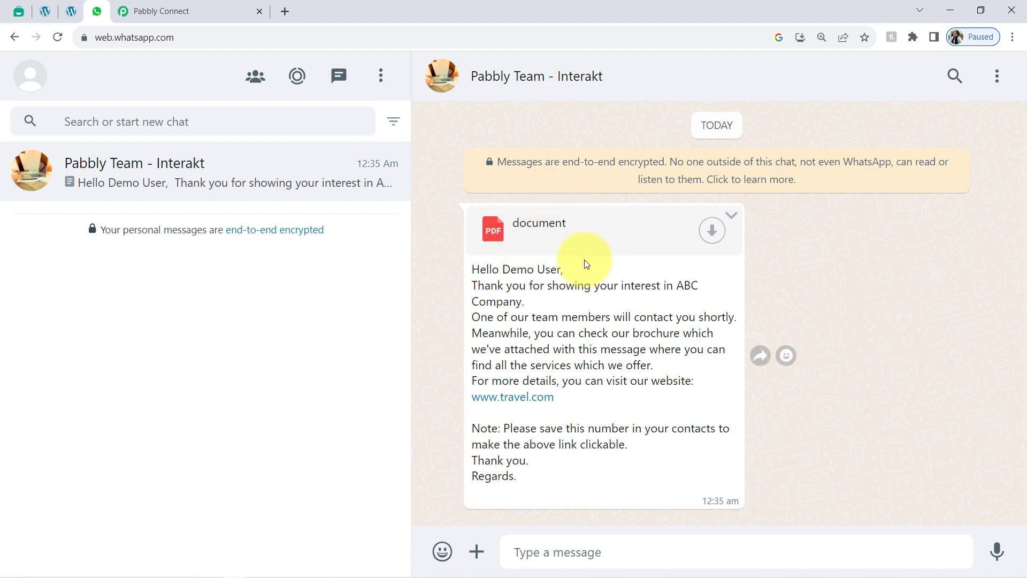
pyautogui.click(208, 5)
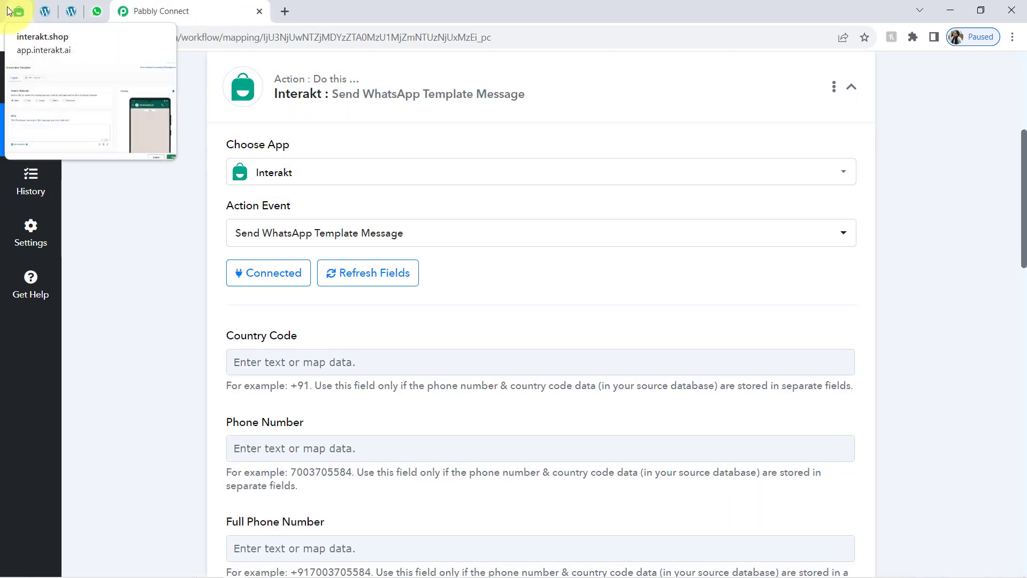
pyautogui.click(11, 11)
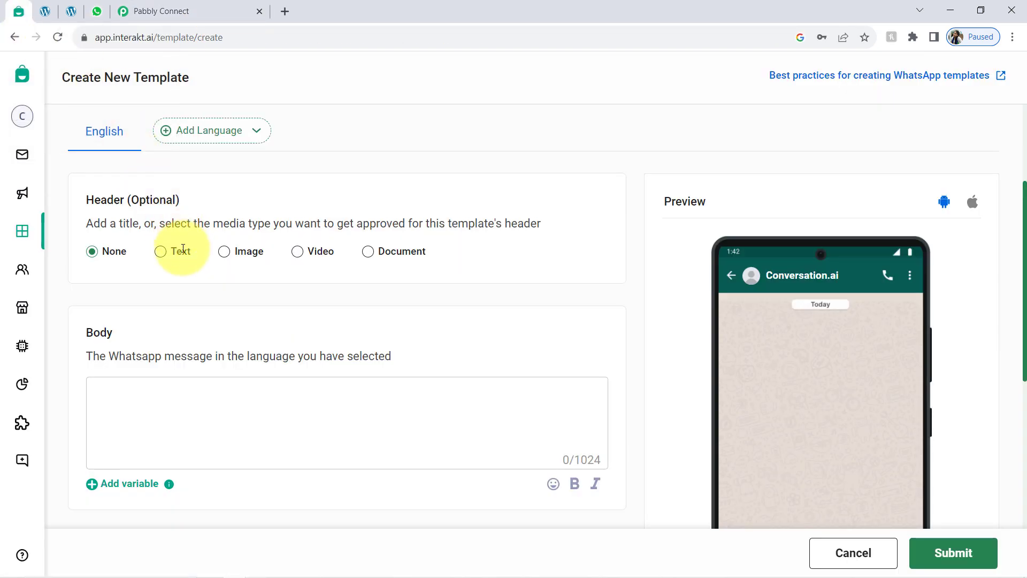
pyautogui.scroll(-4, 161, 331)
pyautogui.scroll(6, 193, 251)
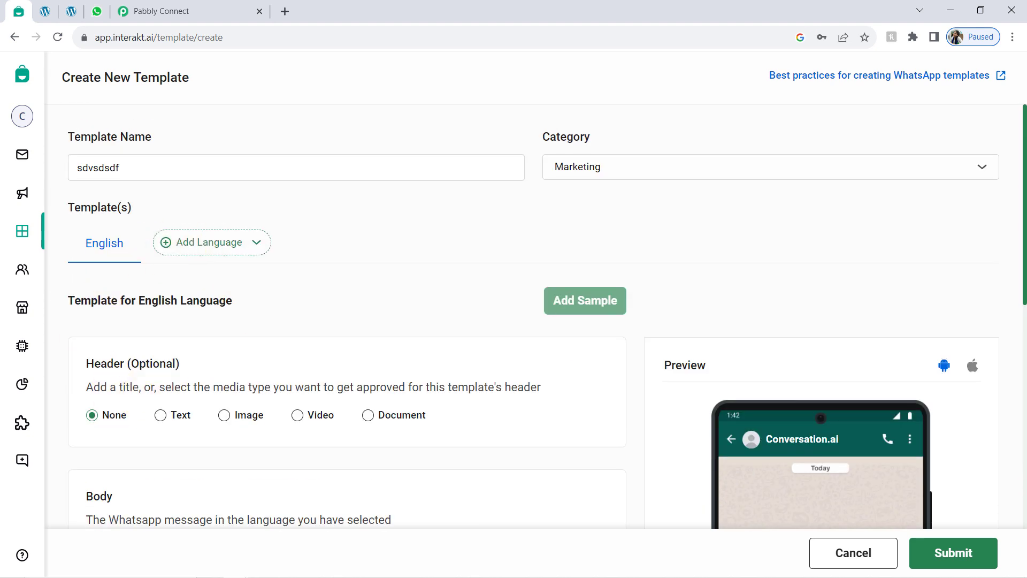
pyautogui.scroll(-1, 1024, 225)
pyautogui.moveTo(1024, 224); pyautogui.dragTo(1023, 309)
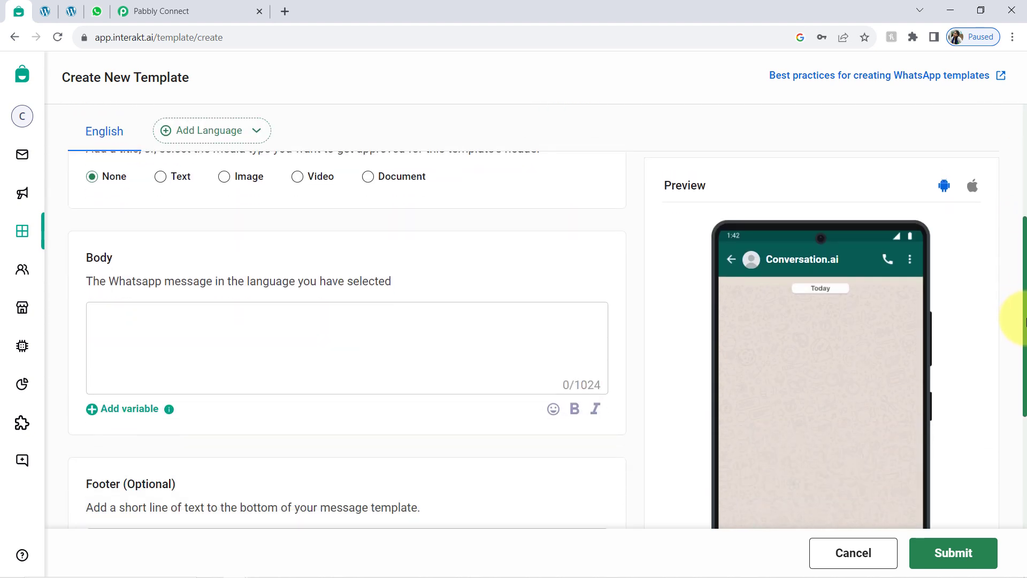
pyautogui.click(174, 330)
pyautogui.write('sdfvsd ')
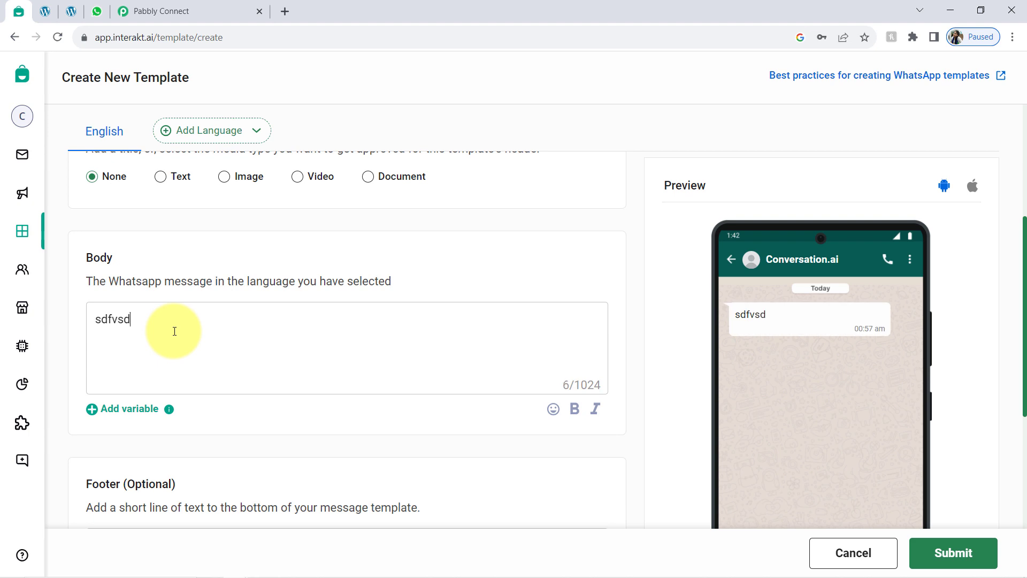
pyautogui.write('tthf')
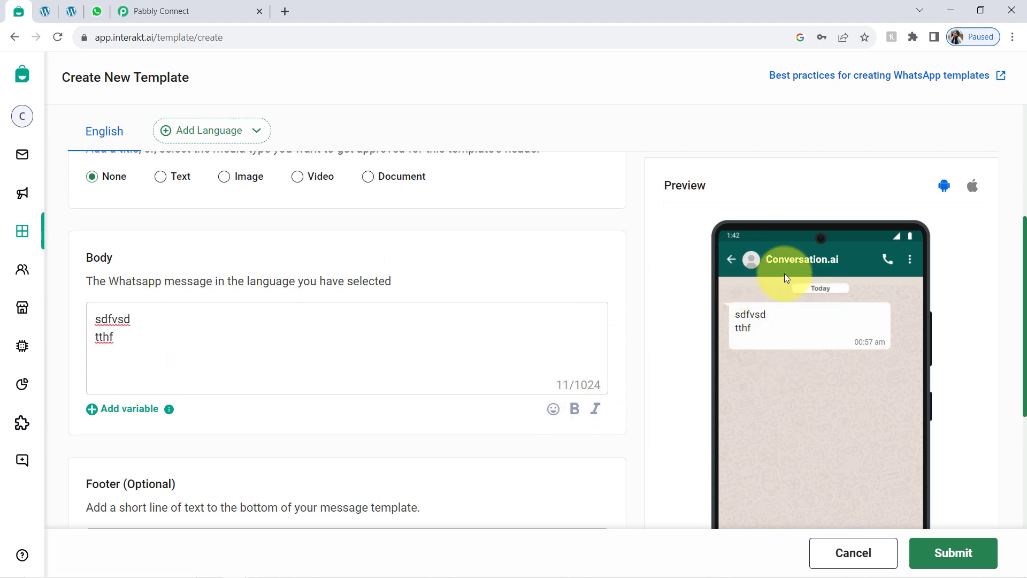
pyautogui.moveTo(126, 349); pyautogui.dragTo(78, 300)
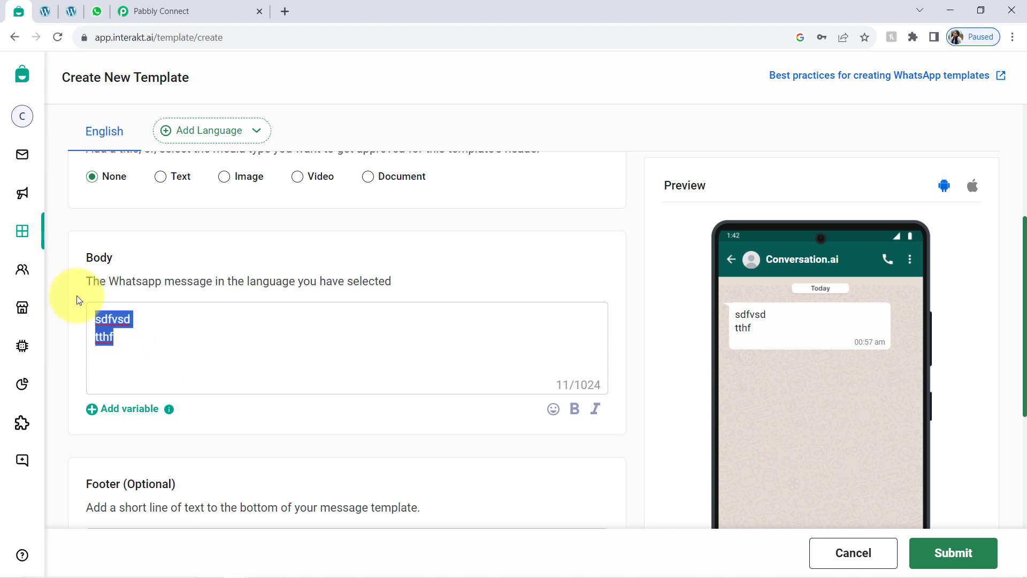
pyautogui.press('BackSpace')
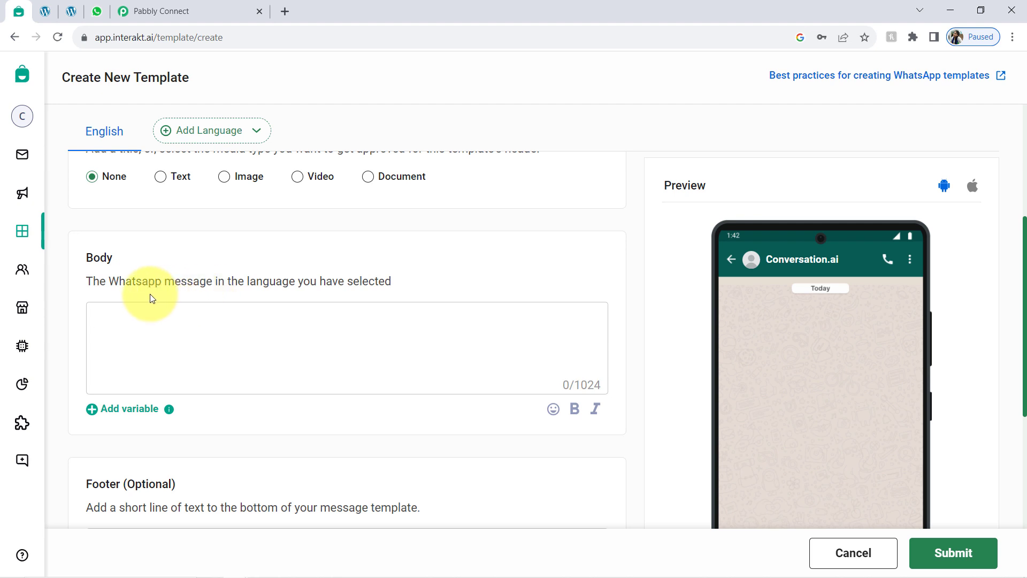
pyautogui.write('Hello {{1')
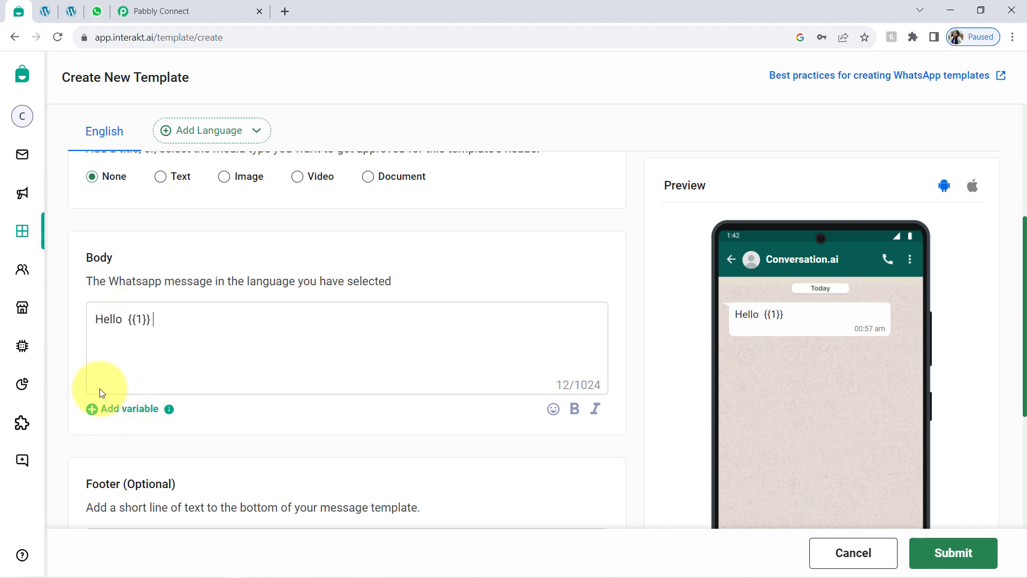
pyautogui.moveTo(160, 324); pyautogui.dragTo(132, 321)
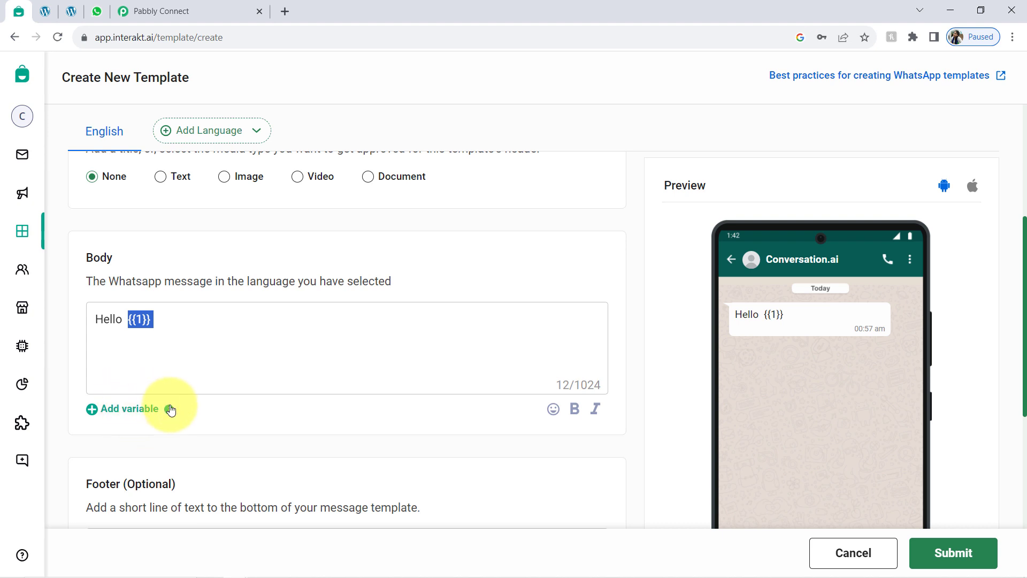
pyautogui.click(162, 323)
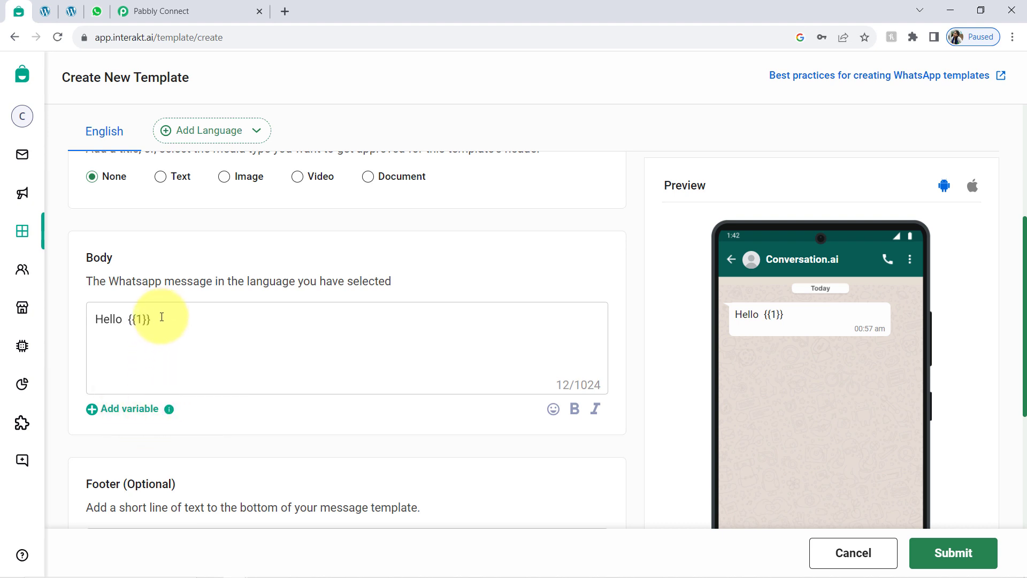
pyautogui.moveTo(162, 323); pyautogui.dragTo(130, 325)
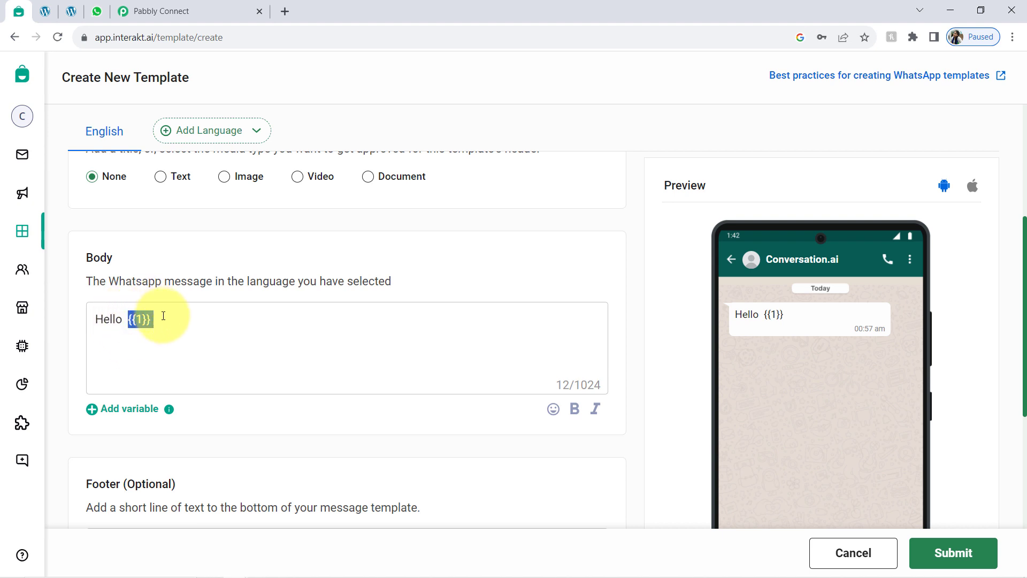
pyautogui.hotkey('ctrl', 'a')
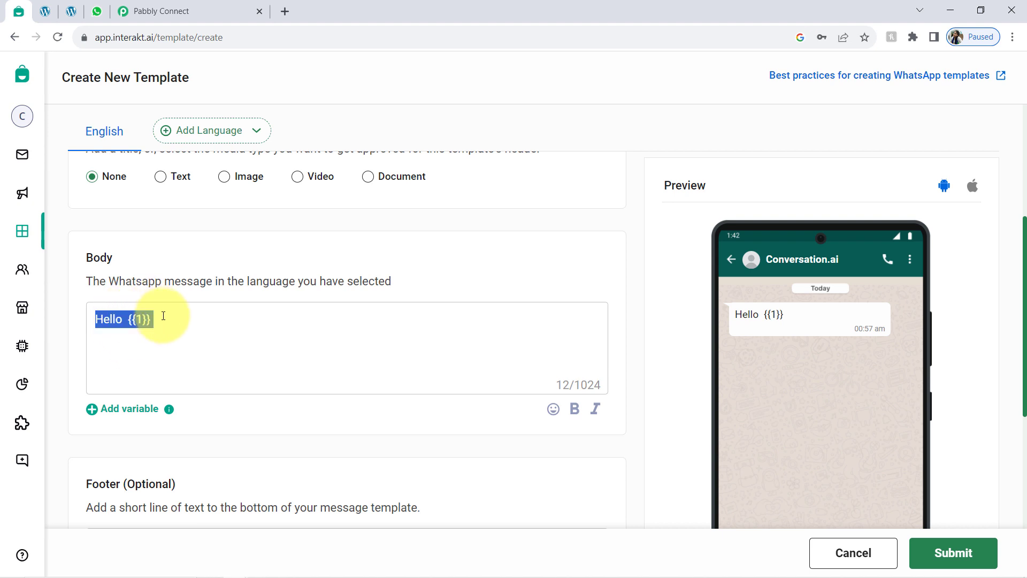
pyautogui.press('BackSpace')
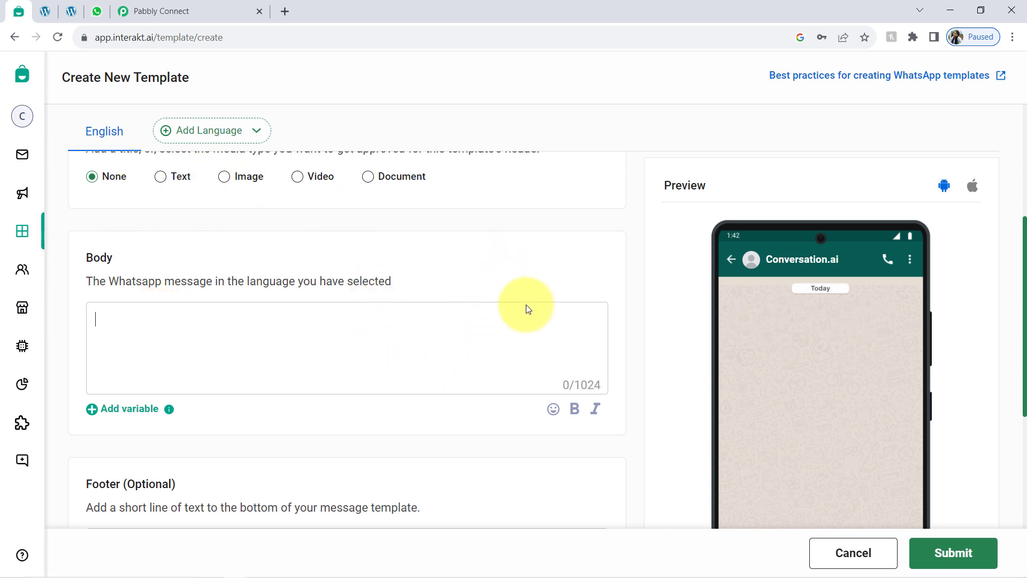
# Step: Type and erase test text in the template body, then insert a {{1}} variable
pyautogui.scroll(-4, 599, 320)
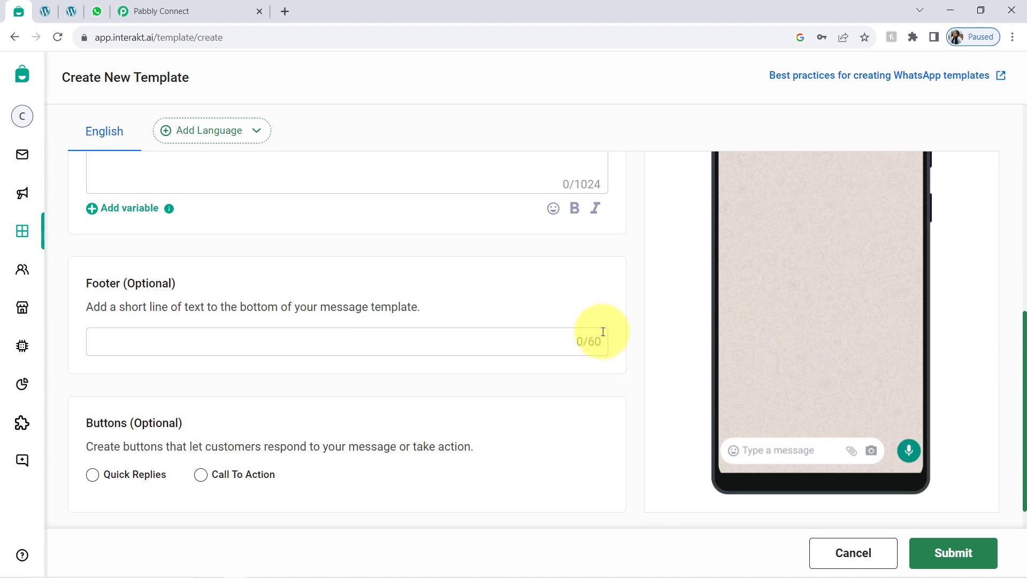
pyautogui.scroll(5, 603, 331)
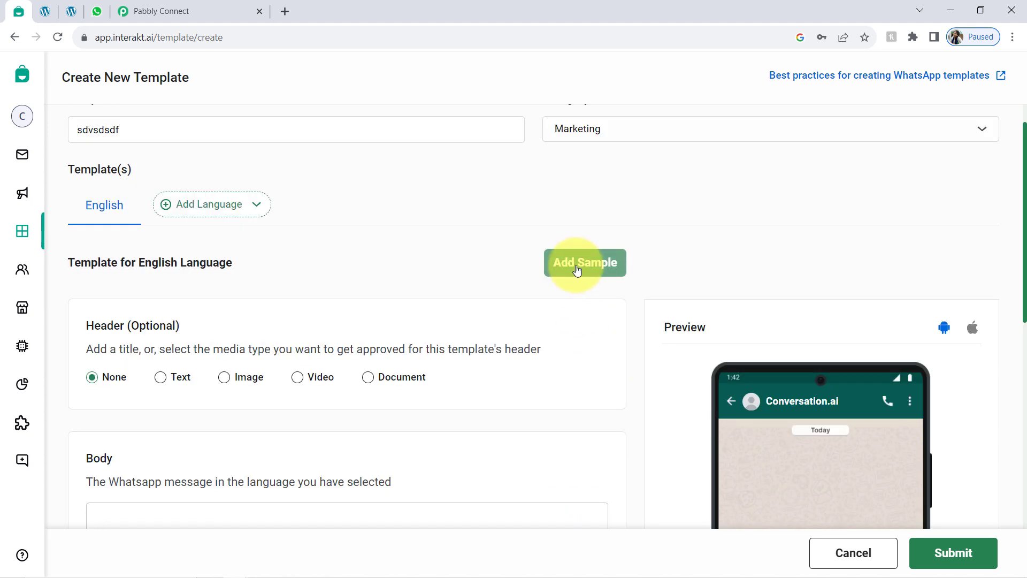
pyautogui.scroll(-3, 447, 284)
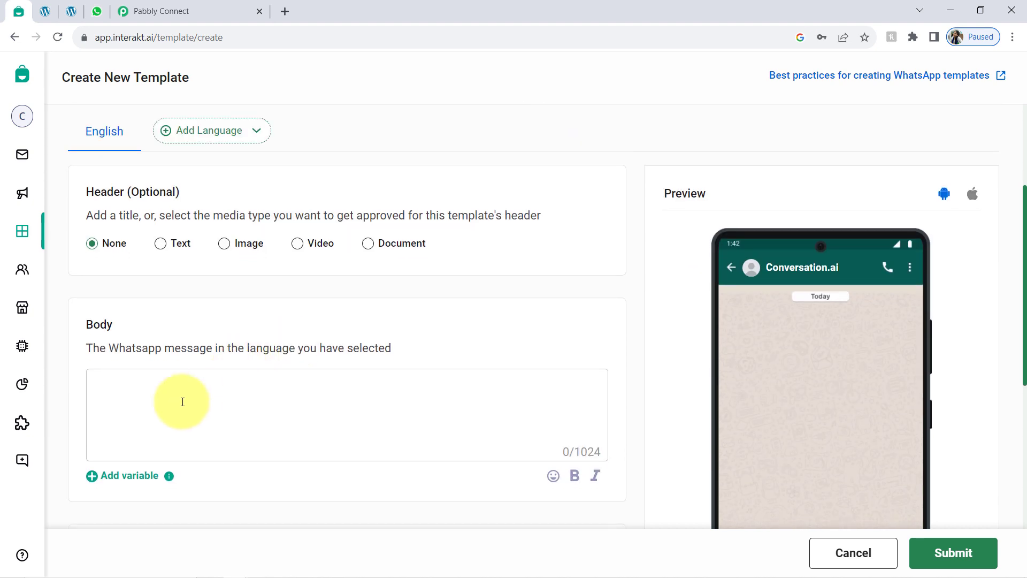
pyautogui.write('fgb')
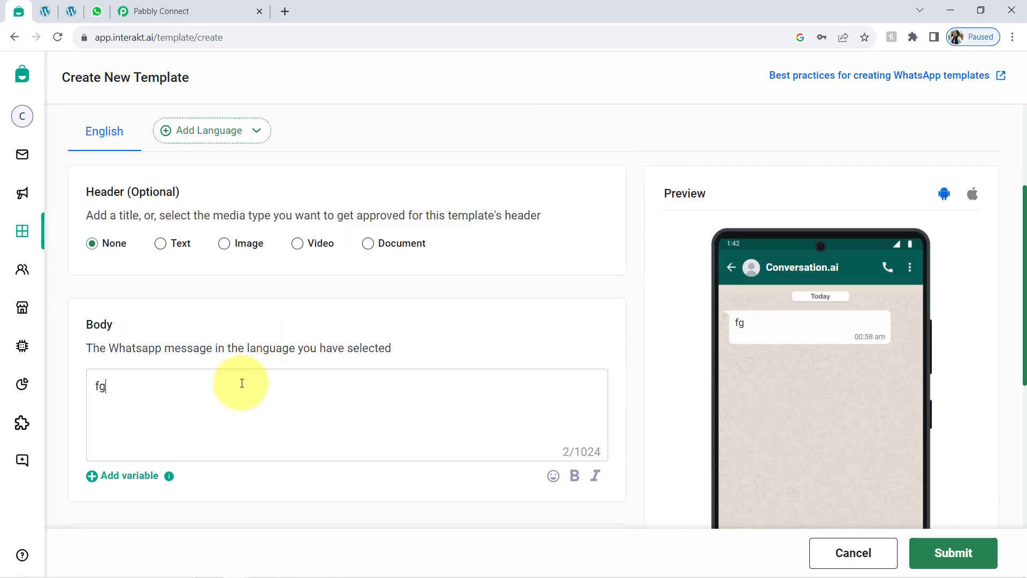
pyautogui.press('BackSpace')
pyautogui.press('BackSpace')
pyautogui.scroll(-1, 114, 474)
pyautogui.click(102, 408)
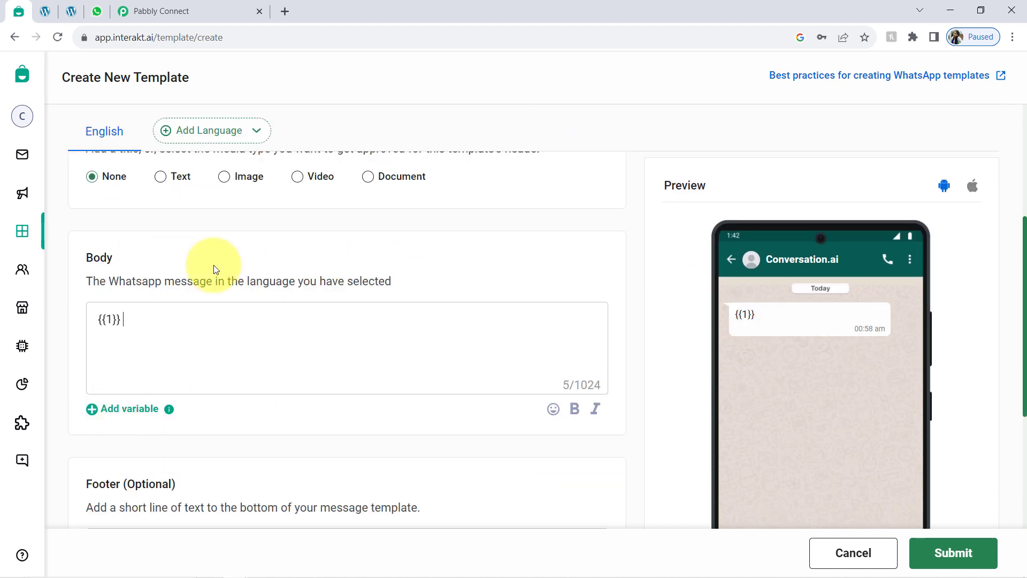
# Step: Close the variable's sample form unfilled and cancel the template, confirming the discard
pyautogui.scroll(2, 591, 241)
pyautogui.click(575, 209)
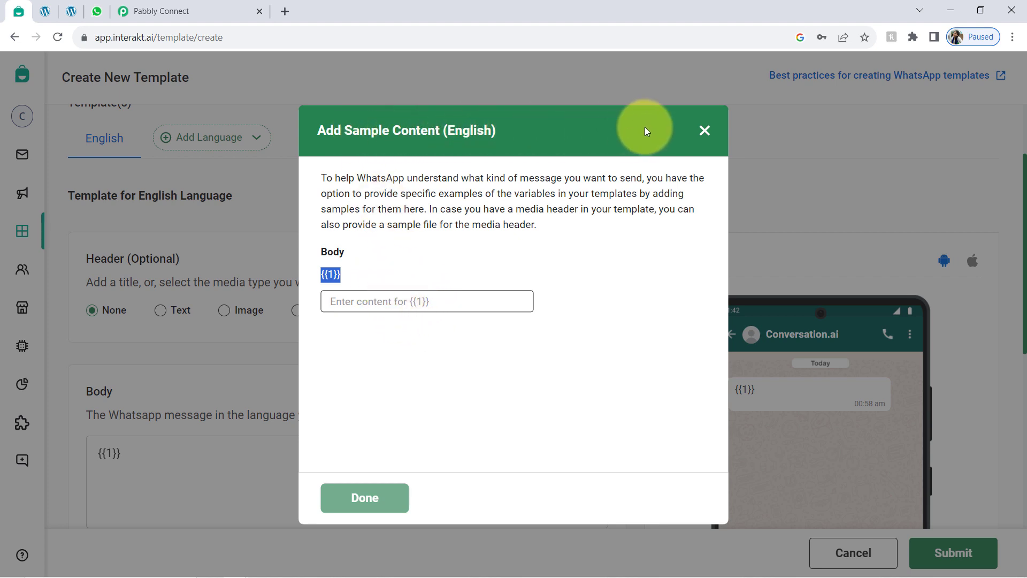
pyautogui.click(705, 131)
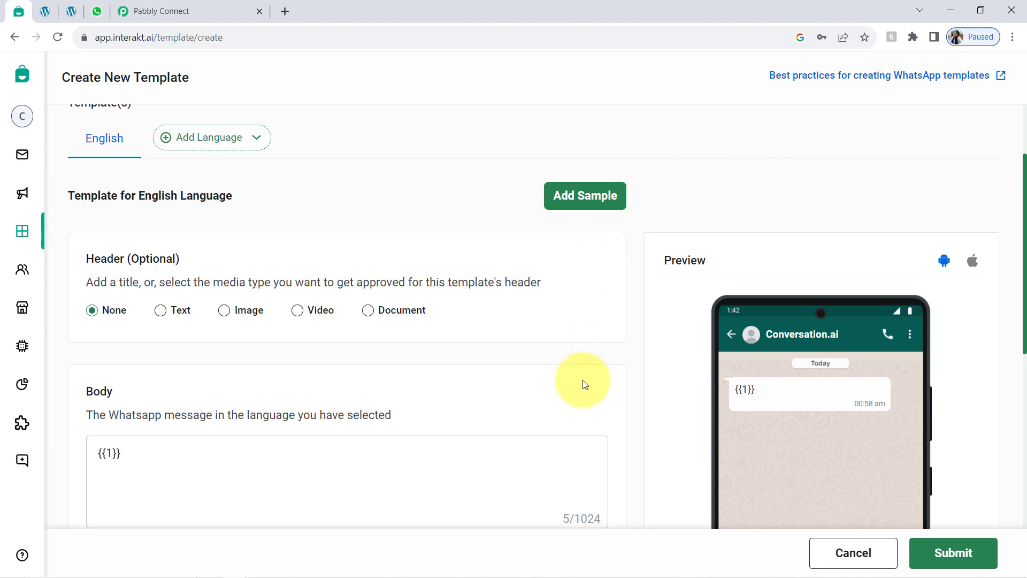
pyautogui.scroll(-6, 560, 378)
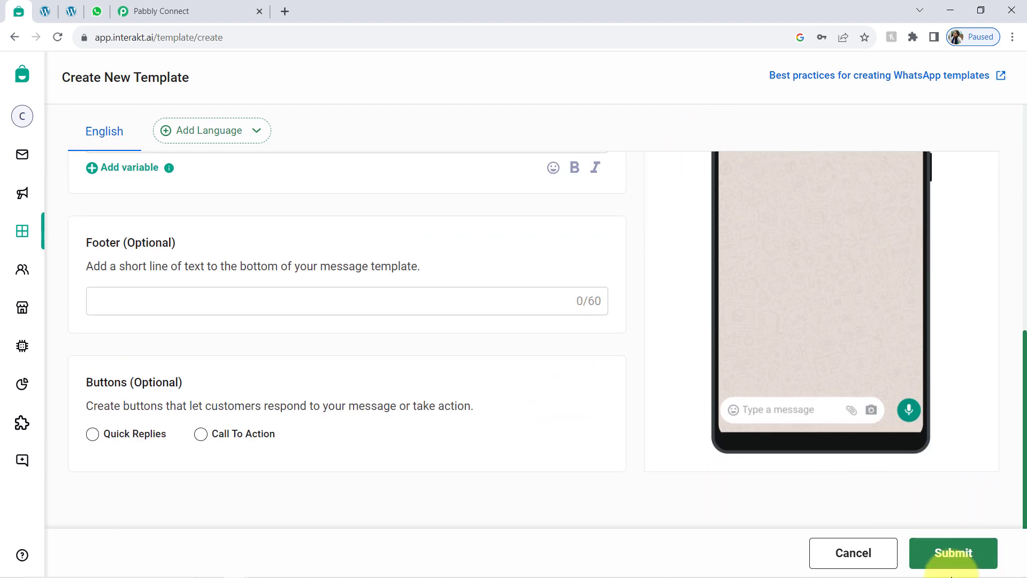
pyautogui.click(864, 557)
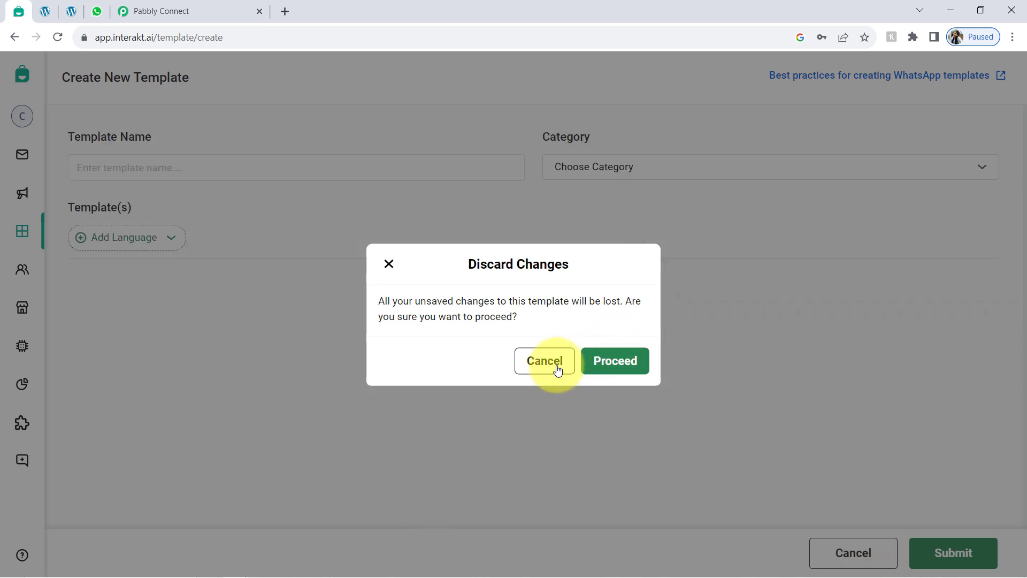
pyautogui.click(608, 360)
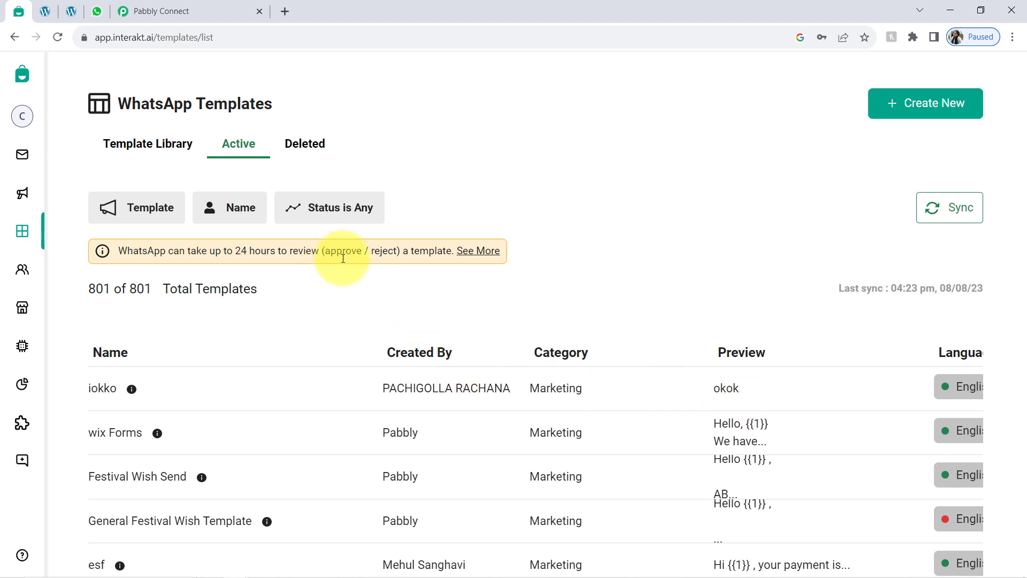
# Step: Filter templates to names containing 'lead' and open the Lead form Reply template
pyautogui.click(230, 207)
pyautogui.click(223, 287)
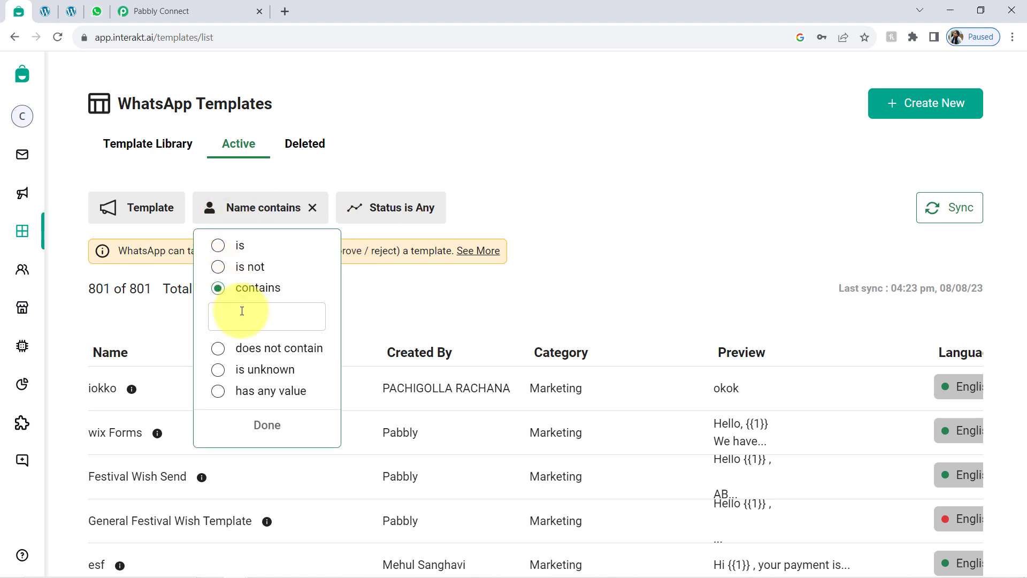
pyautogui.click(242, 311)
pyautogui.write('lead')
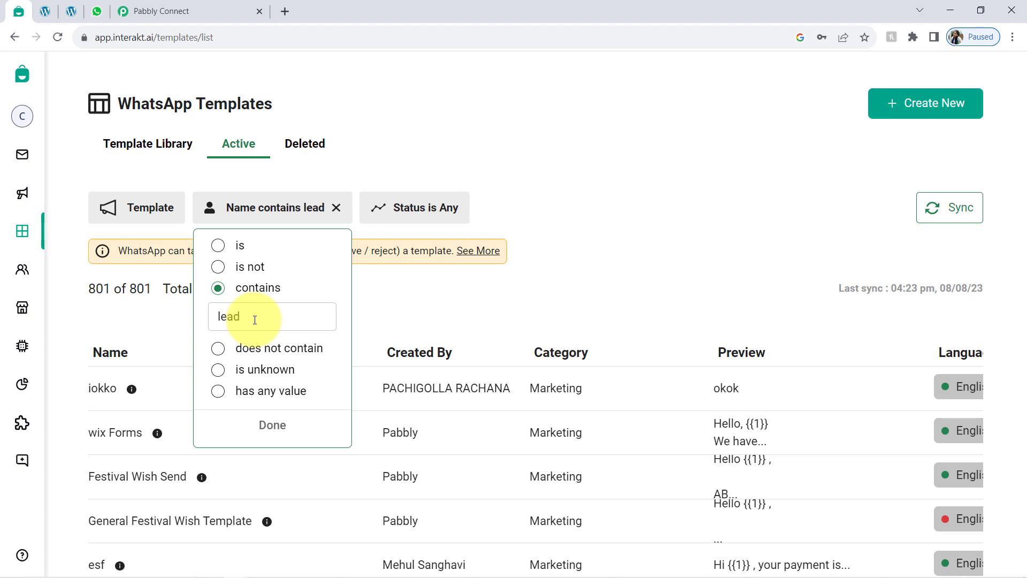
pyautogui.press('Return')
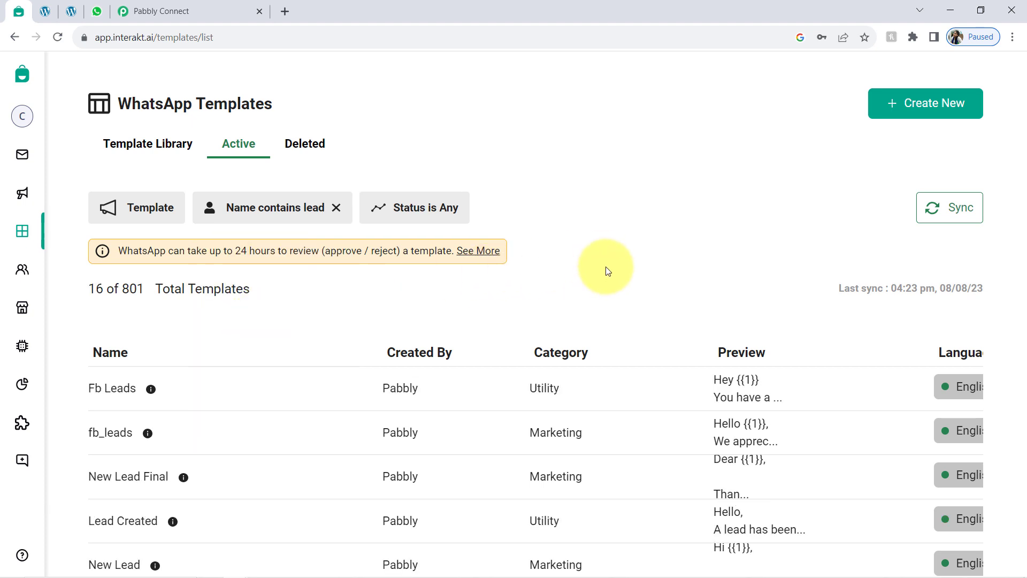
pyautogui.scroll(-5, 449, 342)
pyautogui.scroll(-1, 292, 358)
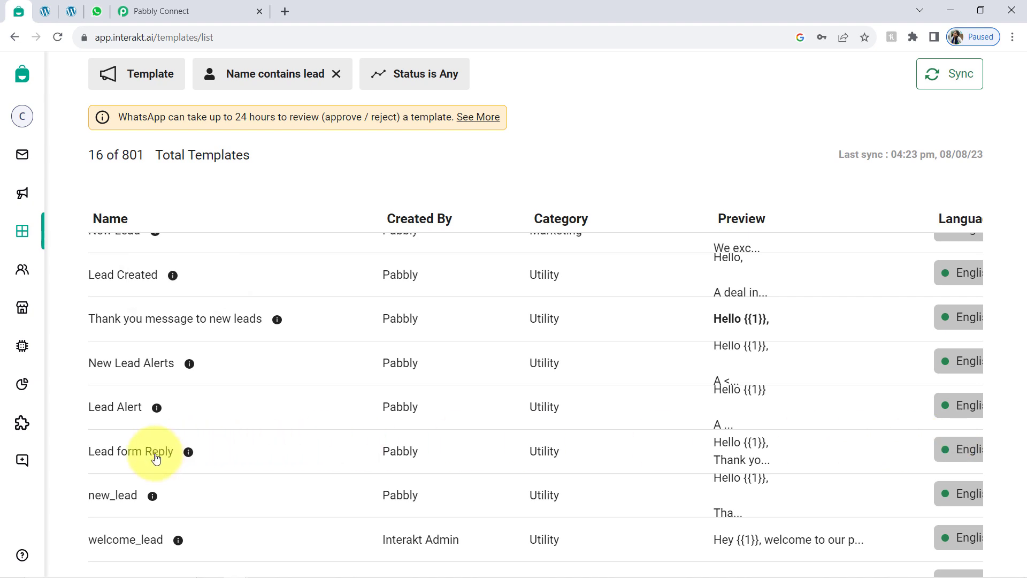
pyautogui.click(150, 455)
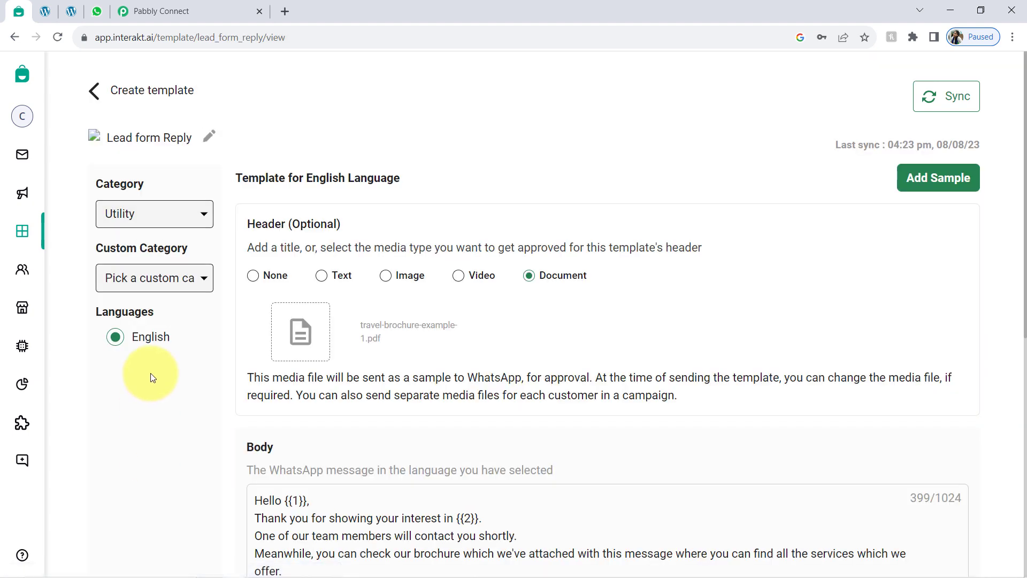
# Step: Review the Lead form Reply body: the {{1}} name, team-contact line, brochure sentence and {{3}} website
pyautogui.scroll(-1, 438, 194)
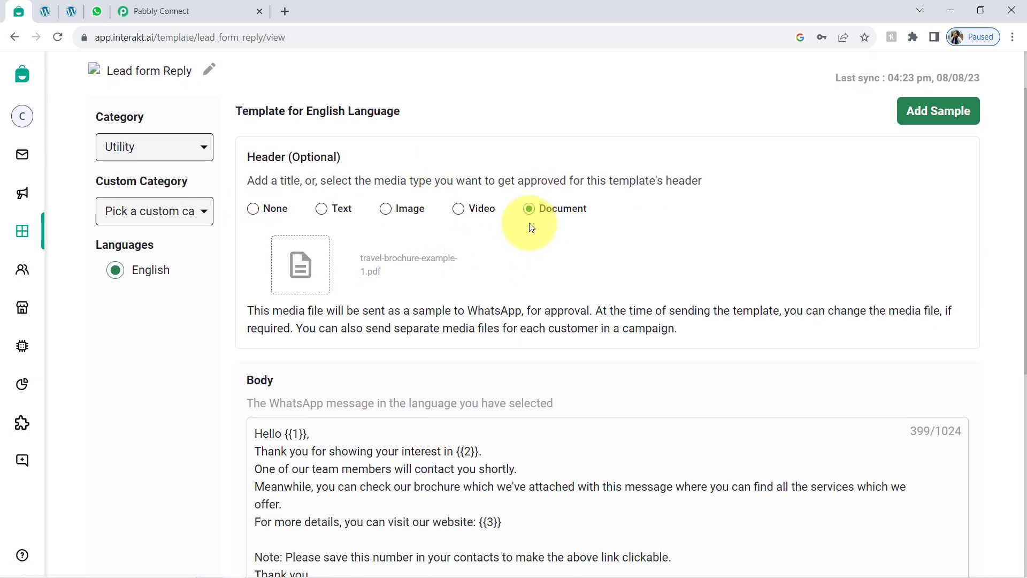
pyautogui.scroll(1, 345, 281)
pyautogui.scroll(-6, 339, 321)
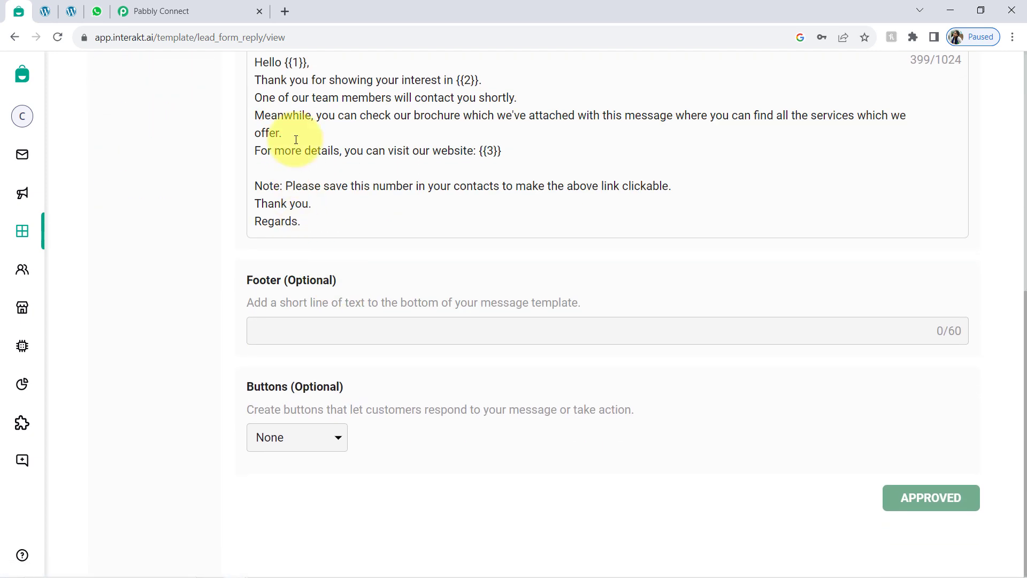
pyautogui.scroll(2, 290, 153)
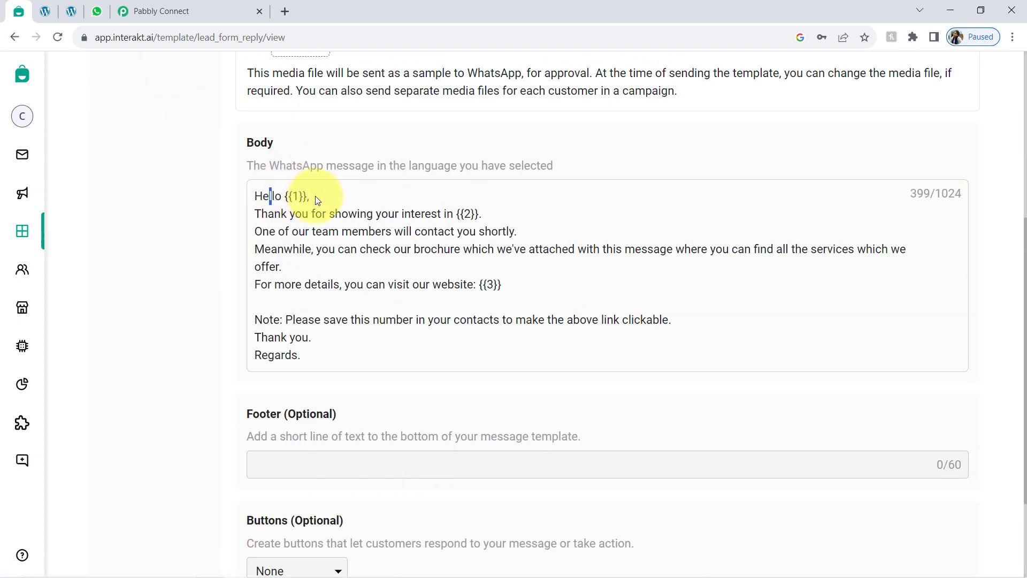
pyautogui.moveTo(316, 196); pyautogui.dragTo(457, 212)
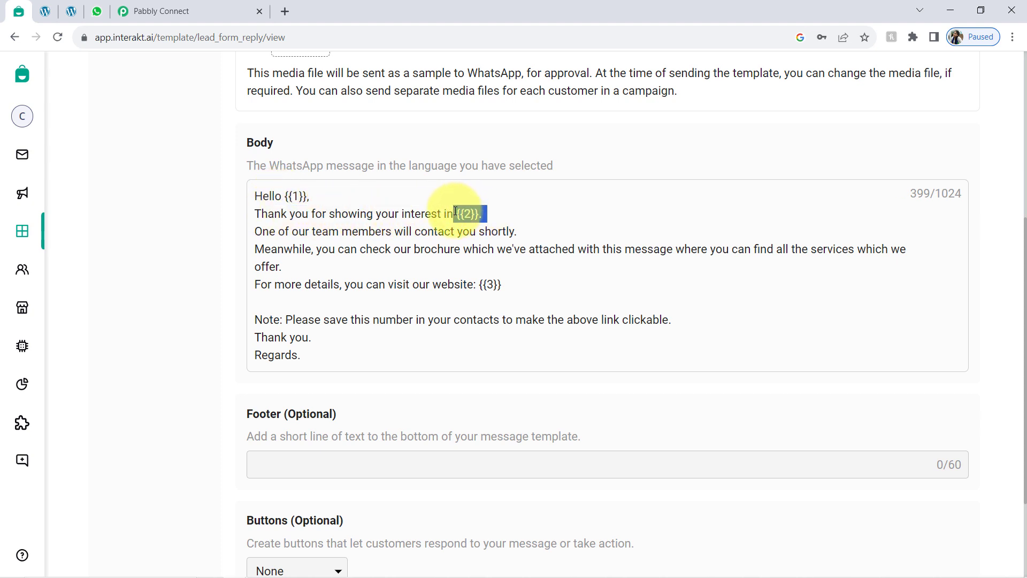
pyautogui.moveTo(291, 231); pyautogui.dragTo(514, 228)
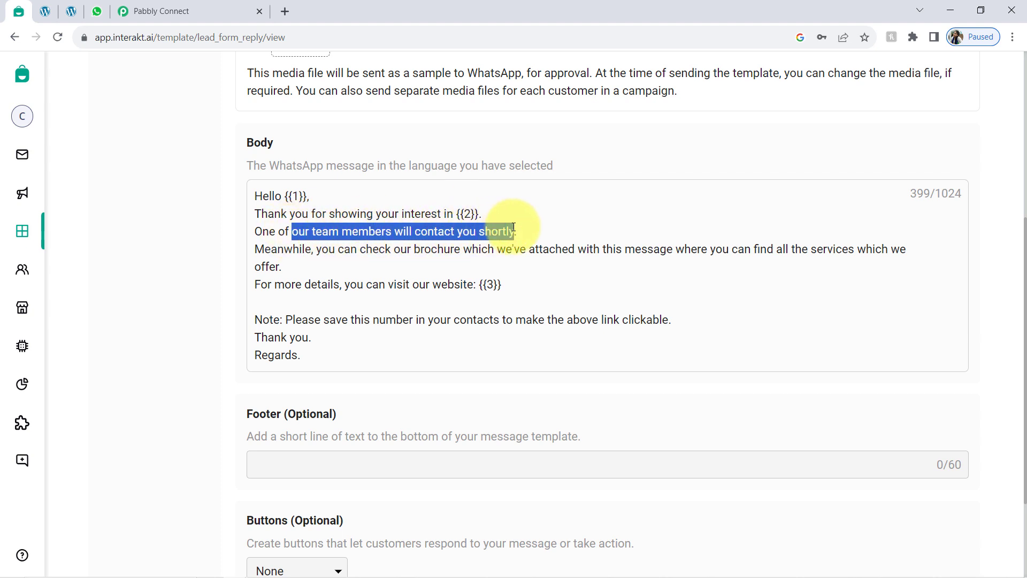
pyautogui.moveTo(327, 249); pyautogui.dragTo(476, 287)
pyautogui.click(406, 370)
# Step: Copy the template code name lead_form_reply from the page address and return to Pabbly Connect
pyautogui.scroll(-1, 405, 369)
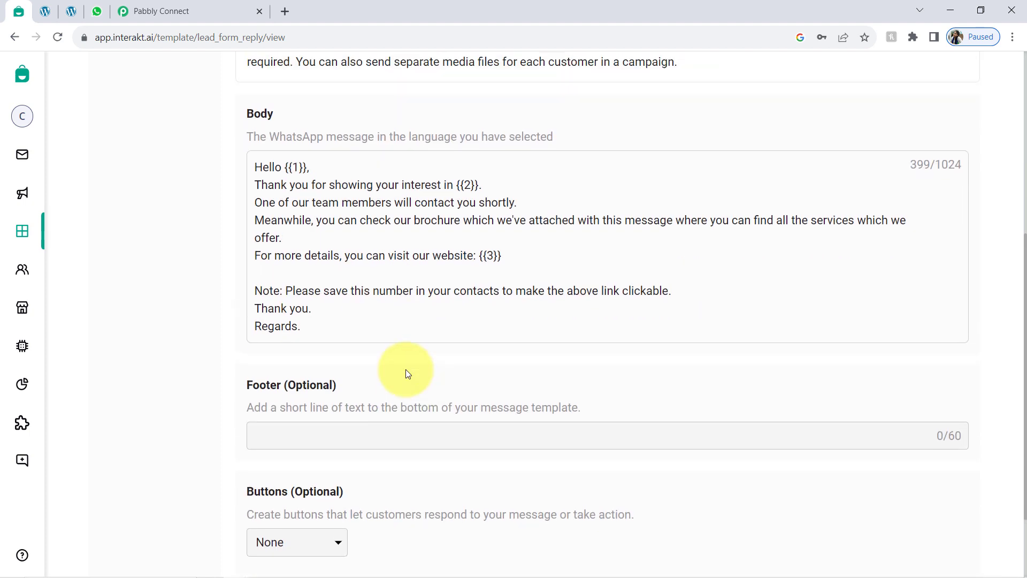
pyautogui.scroll(6, 405, 385)
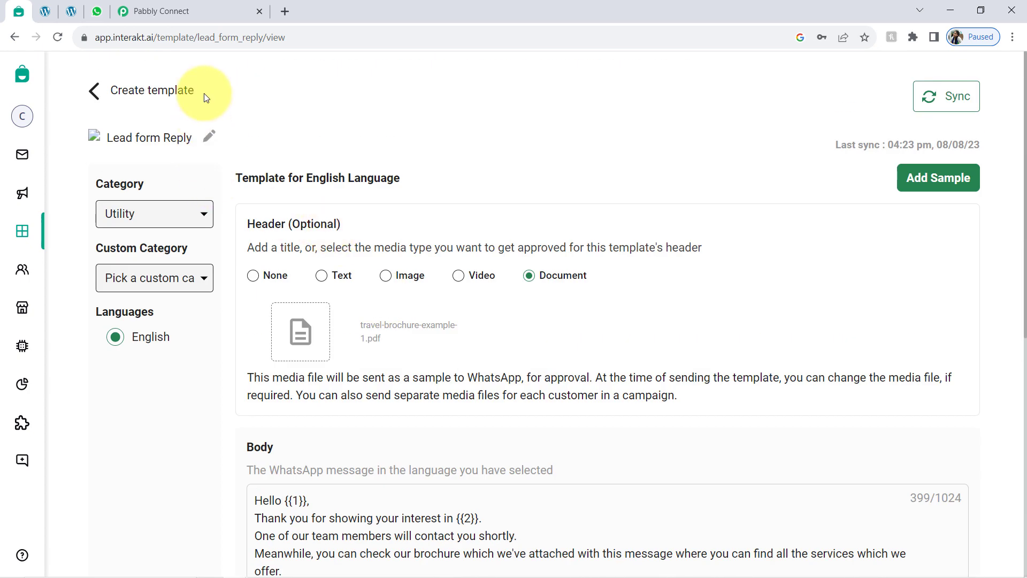
pyautogui.moveTo(198, 37); pyautogui.dragTo(262, 37)
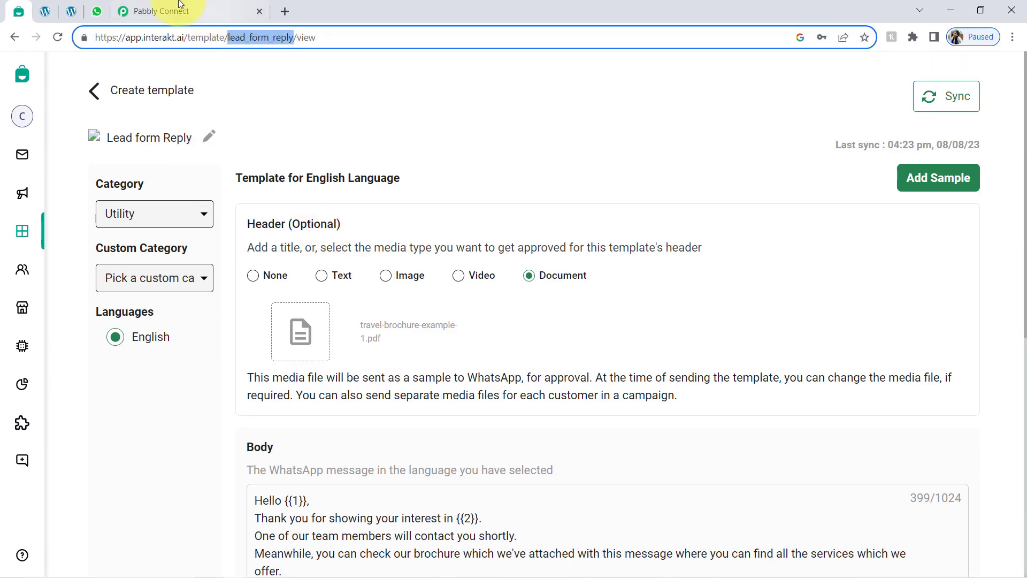
pyautogui.click(160, 11)
# Step: Paste lead_form_reply into the Interakt action's Template Code Name field
pyautogui.scroll(-2, 187, 302)
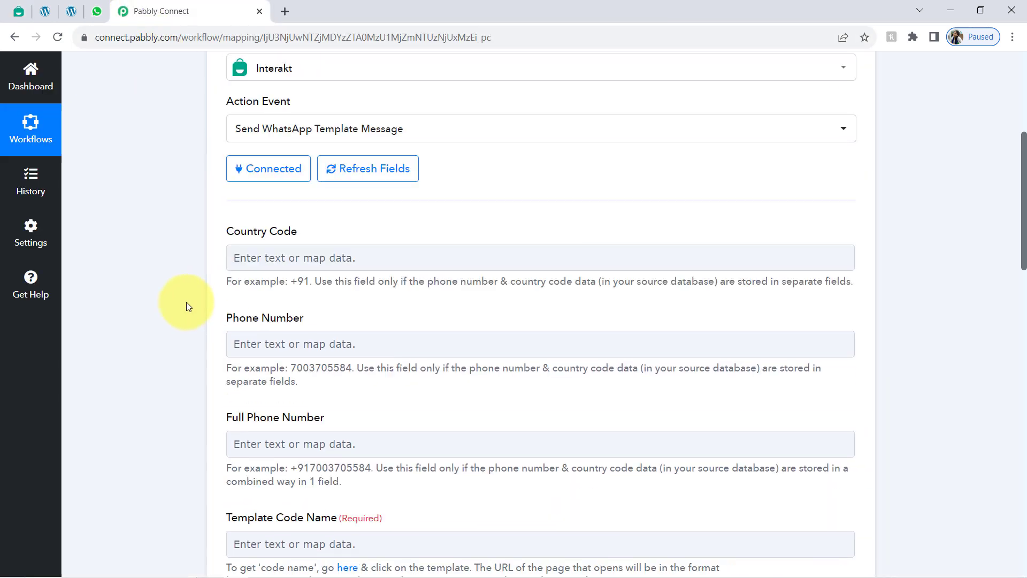
pyautogui.scroll(-2, 186, 302)
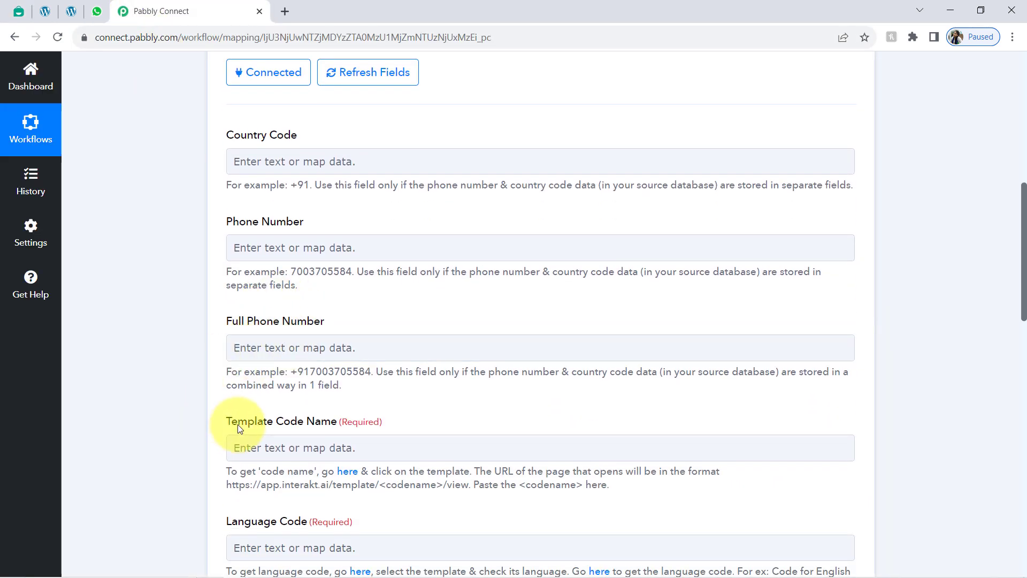
pyautogui.moveTo(238, 427); pyautogui.dragTo(292, 423)
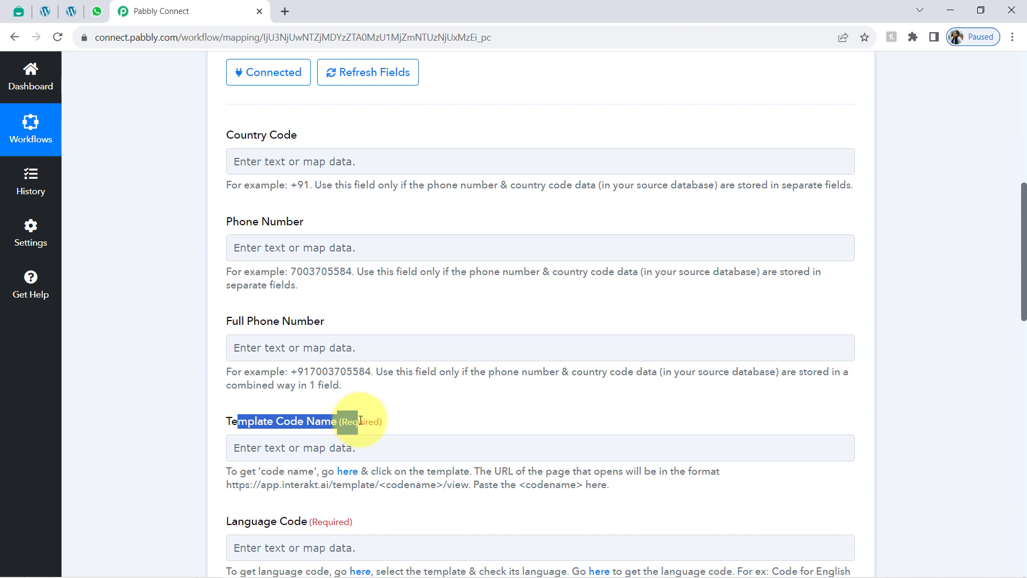
pyautogui.click(304, 446)
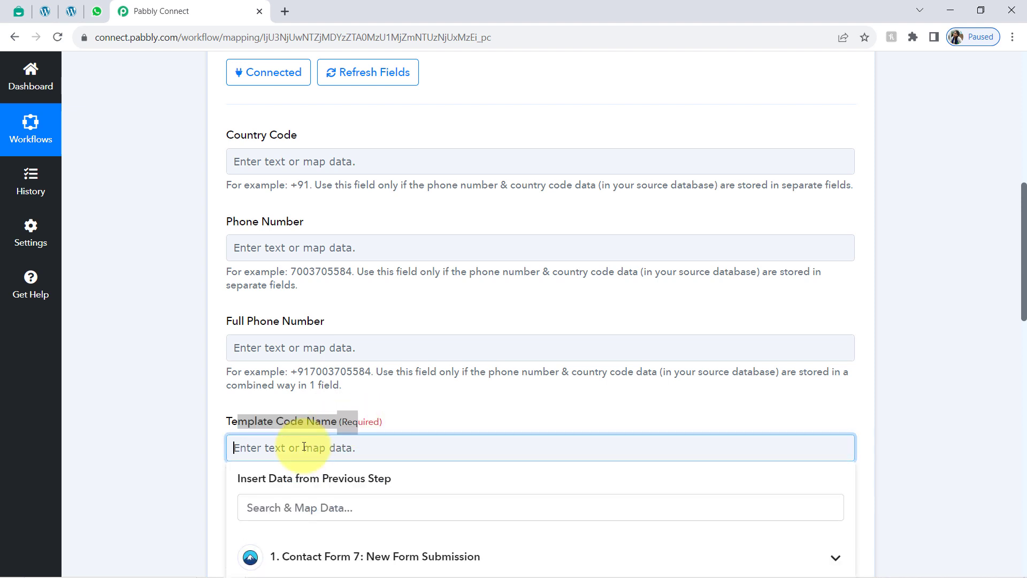
pyautogui.click(166, 361)
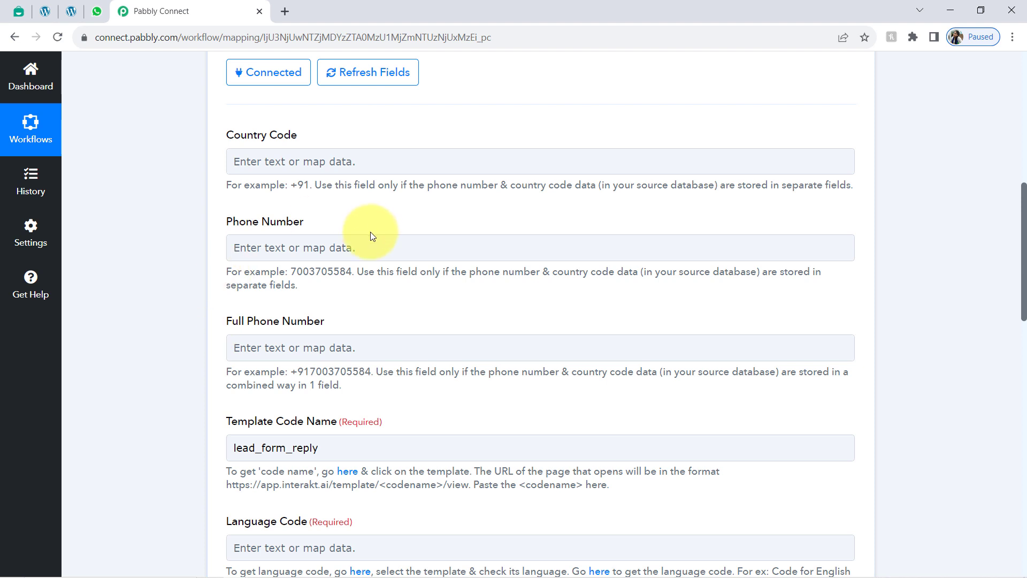
pyautogui.moveTo(320, 448); pyautogui.dragTo(263, 449)
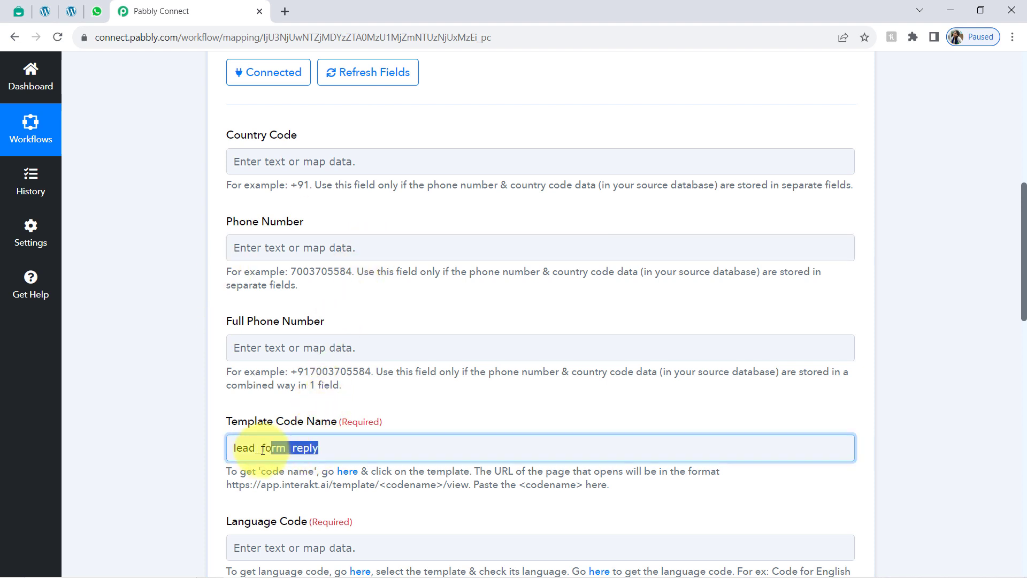
pyautogui.click(131, 351)
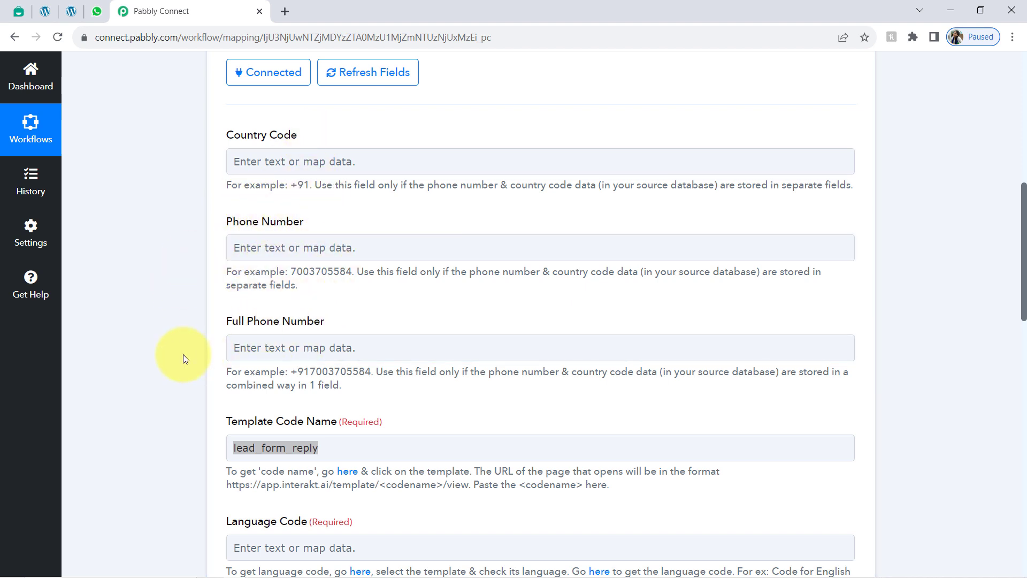
# Step: Compare the example formats for Phone Number (no country code) and Full Phone Number
pyautogui.click(254, 346)
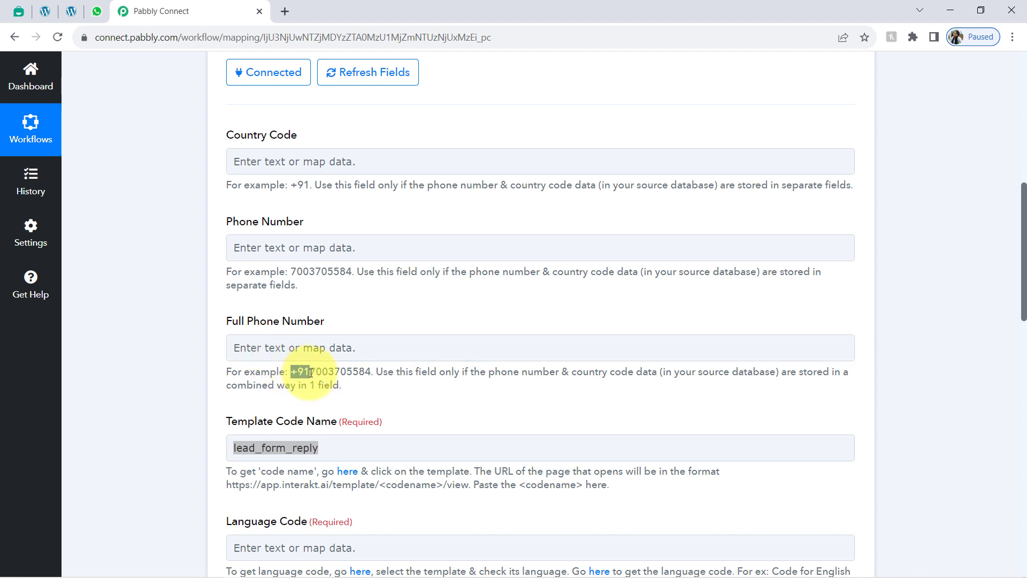
pyautogui.moveTo(348, 365); pyautogui.dragTo(358, 364)
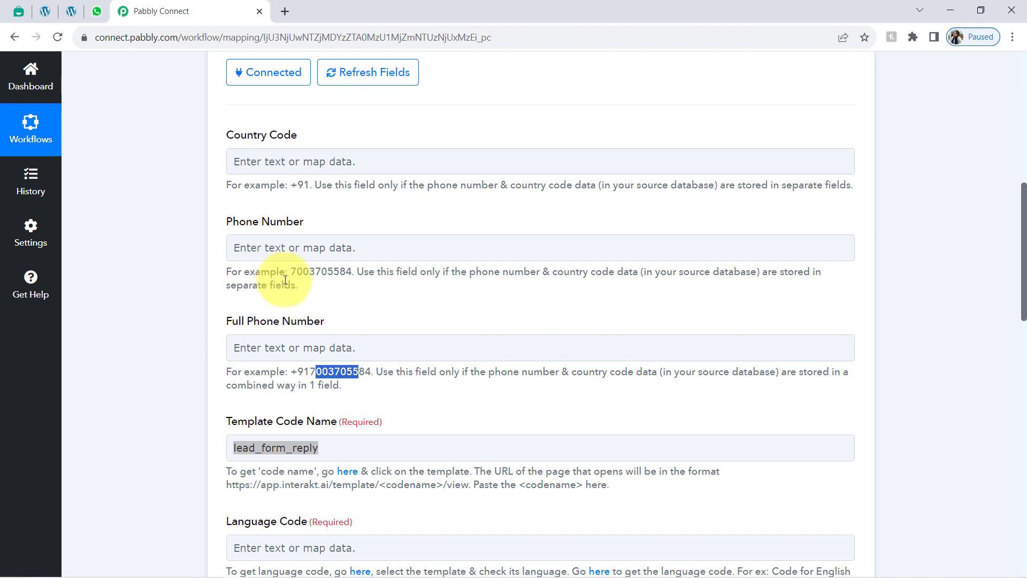
pyautogui.moveTo(284, 284); pyautogui.dragTo(327, 271)
pyautogui.doubleClick(304, 271)
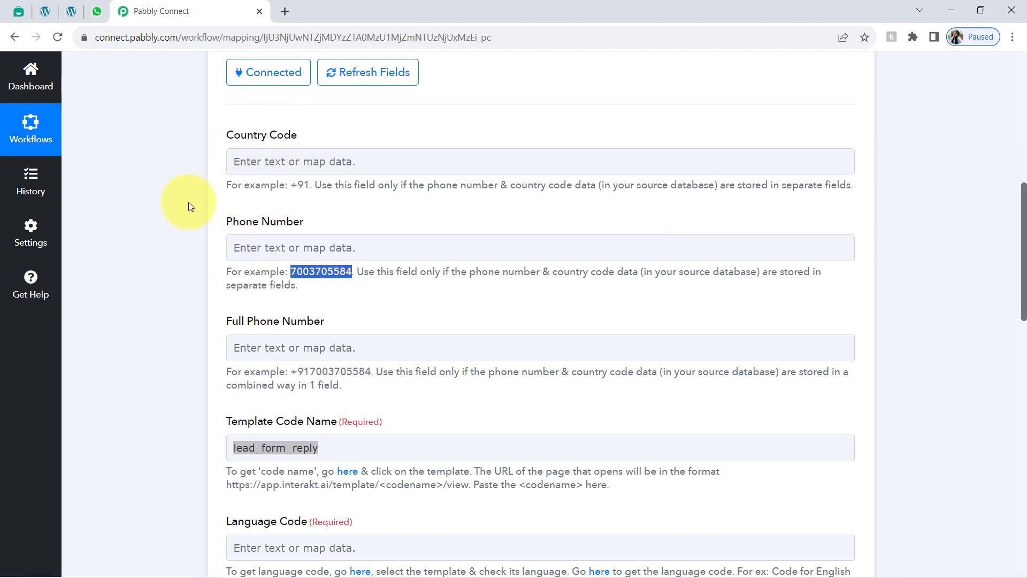
pyautogui.click(642, 427)
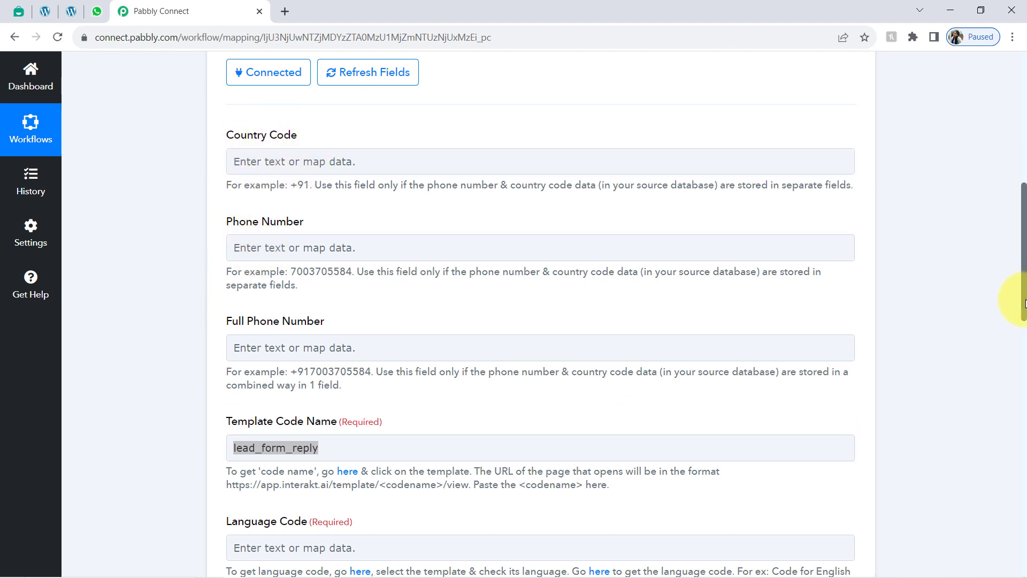
pyautogui.moveTo(1024, 302); pyautogui.dragTo(1000, 184)
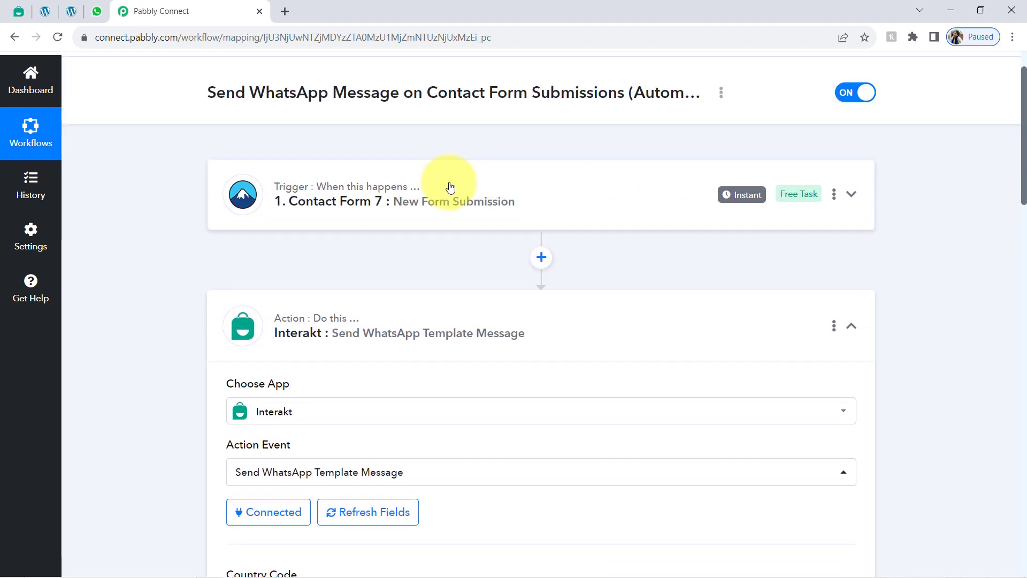
# Step: Expand the Contact Form 7 trigger's Response Received and check the Phone value starts with +91
pyautogui.click(450, 187)
pyautogui.scroll(-5, 155, 300)
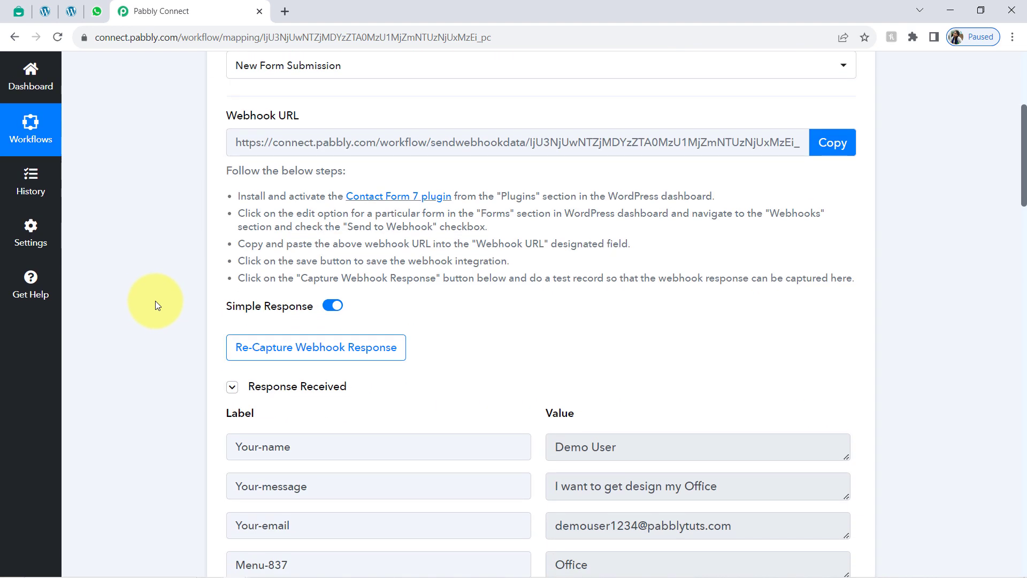
pyautogui.scroll(1, 155, 304)
pyautogui.scroll(-3, 203, 343)
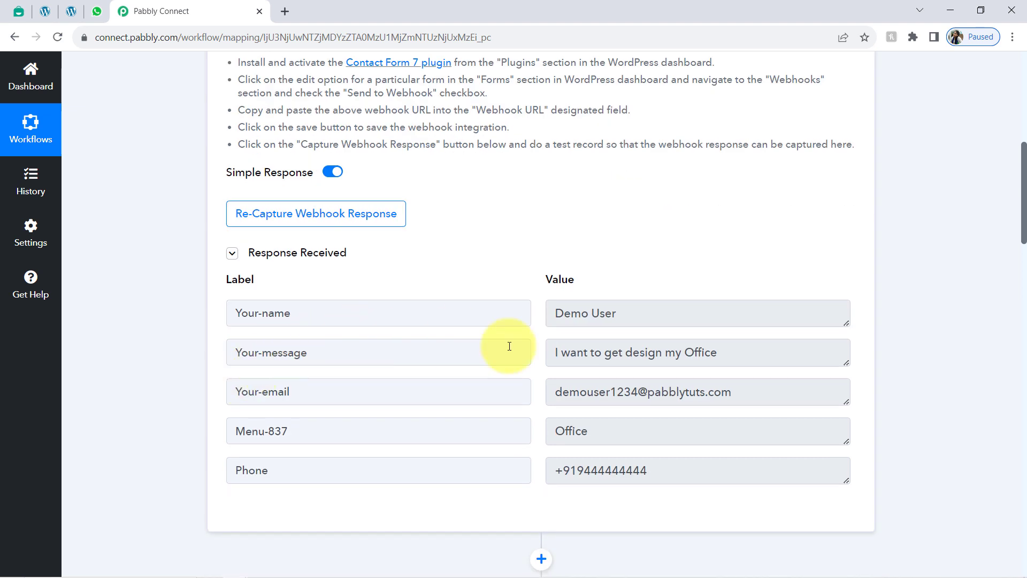
pyautogui.click(571, 471)
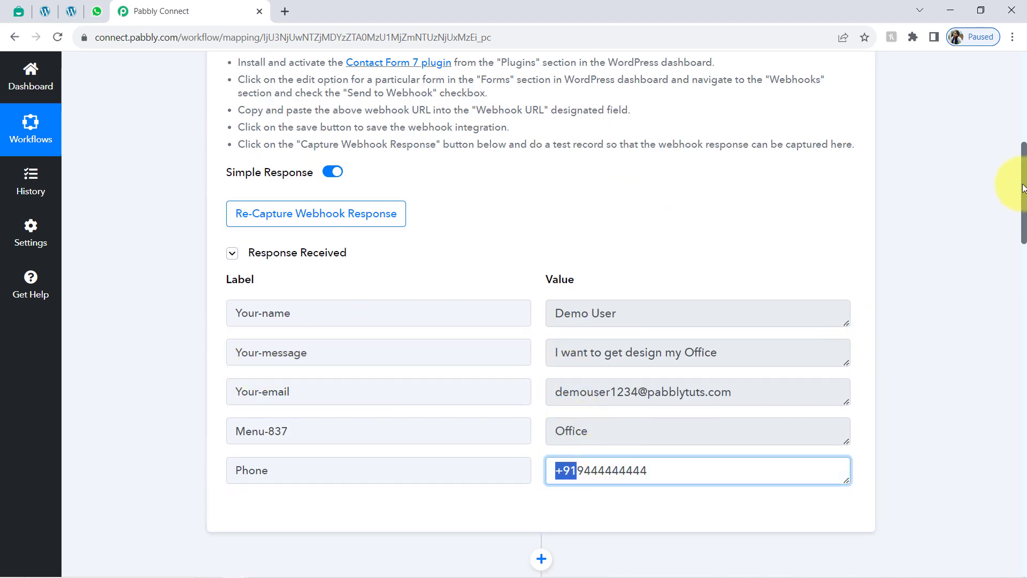
pyautogui.scroll(-3, 1023, 235)
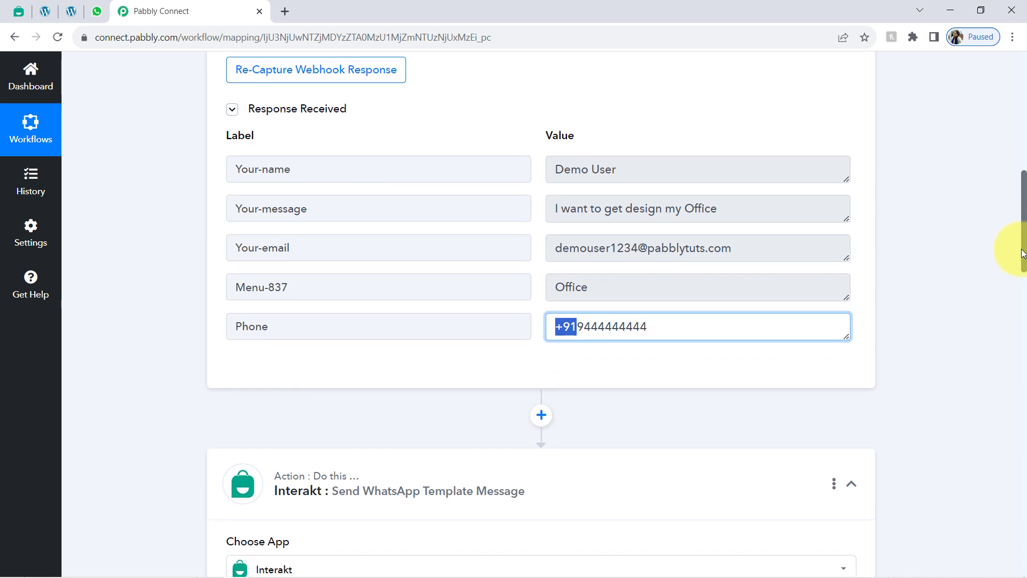
pyautogui.moveTo(1021, 249); pyautogui.dragTo(1019, 259)
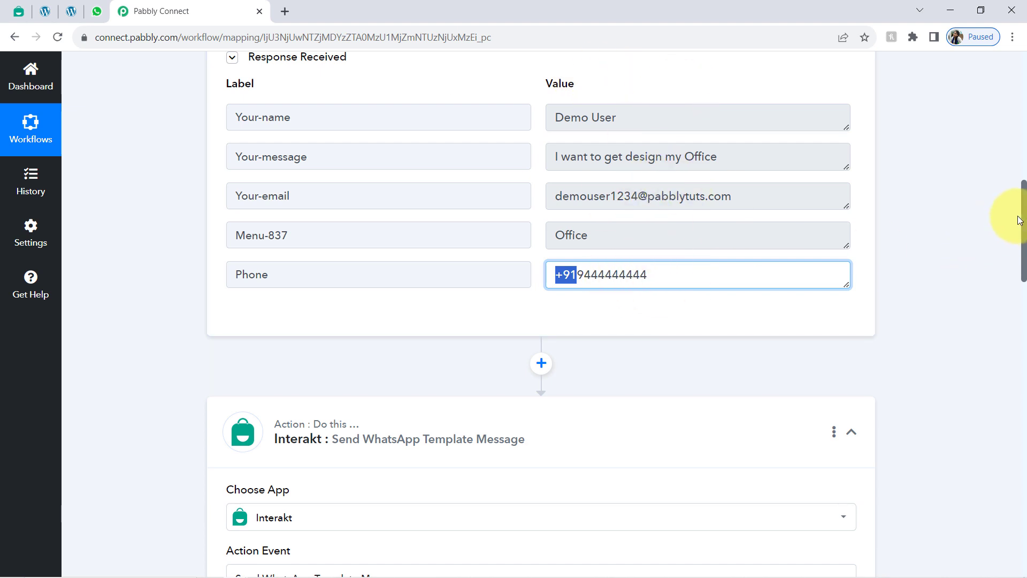
pyautogui.moveTo(1023, 216); pyautogui.dragTo(1003, 292)
pyautogui.scroll(-5, 1003, 292)
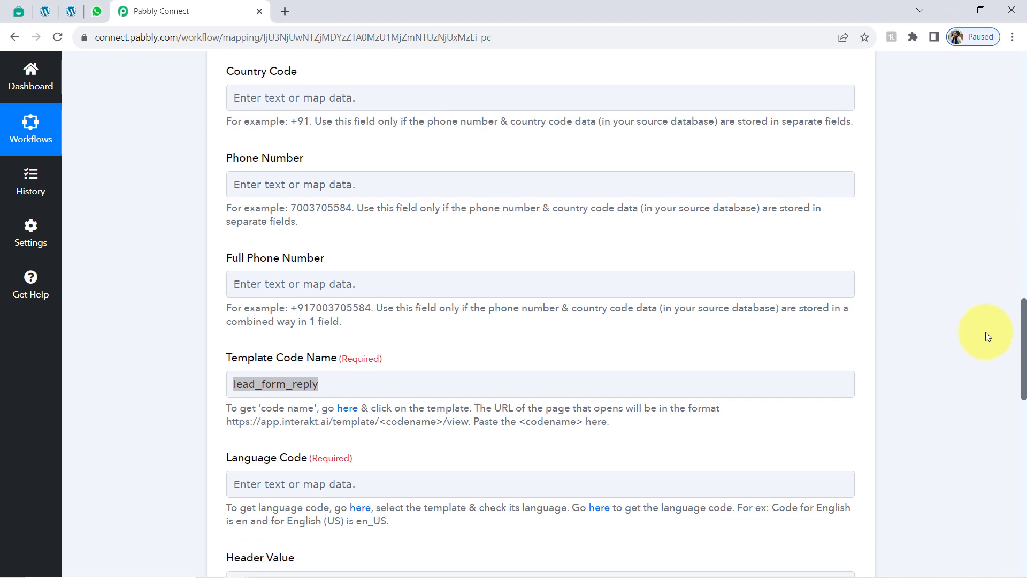
pyautogui.scroll(-1, 982, 346)
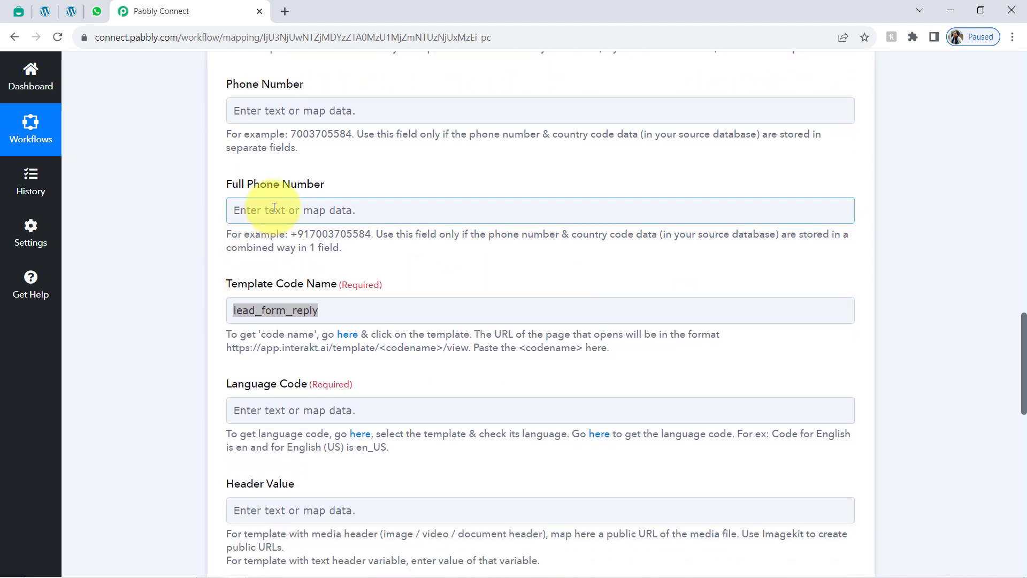
# Step: Map the Contact Form 7 Phone value into the Interakt action's Full Phone Number field
pyautogui.click(310, 209)
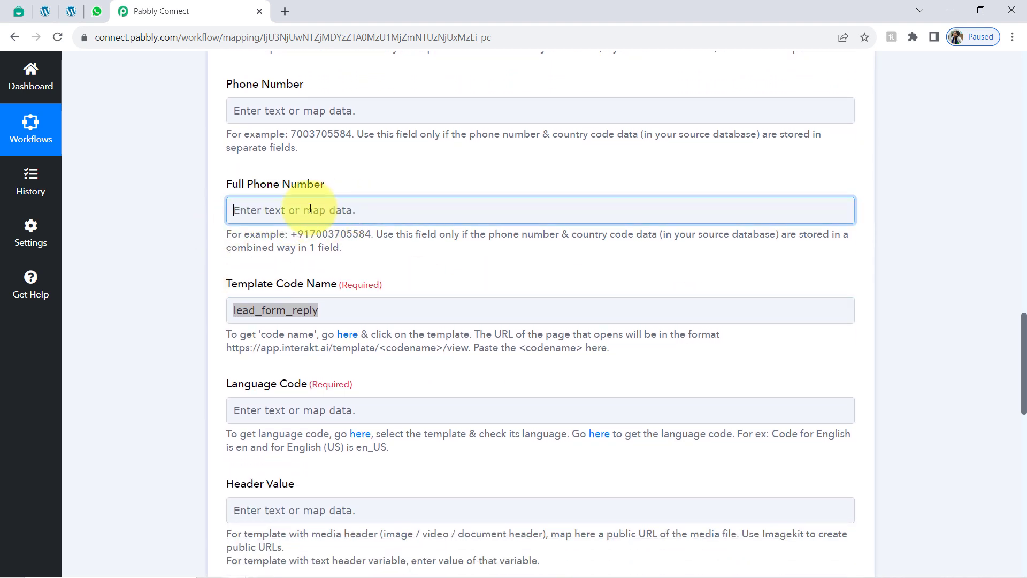
pyautogui.click(295, 336)
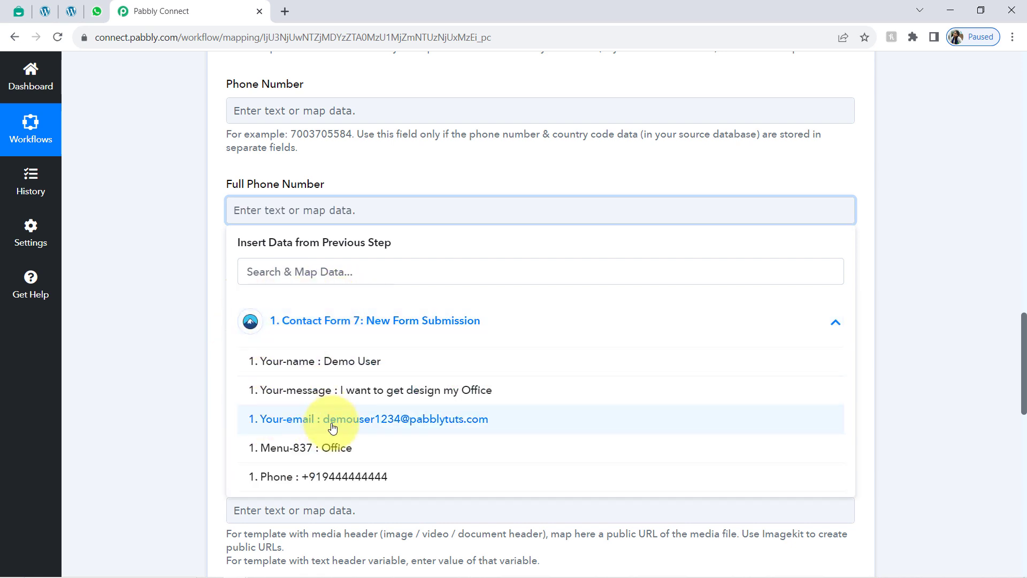
pyautogui.click(317, 477)
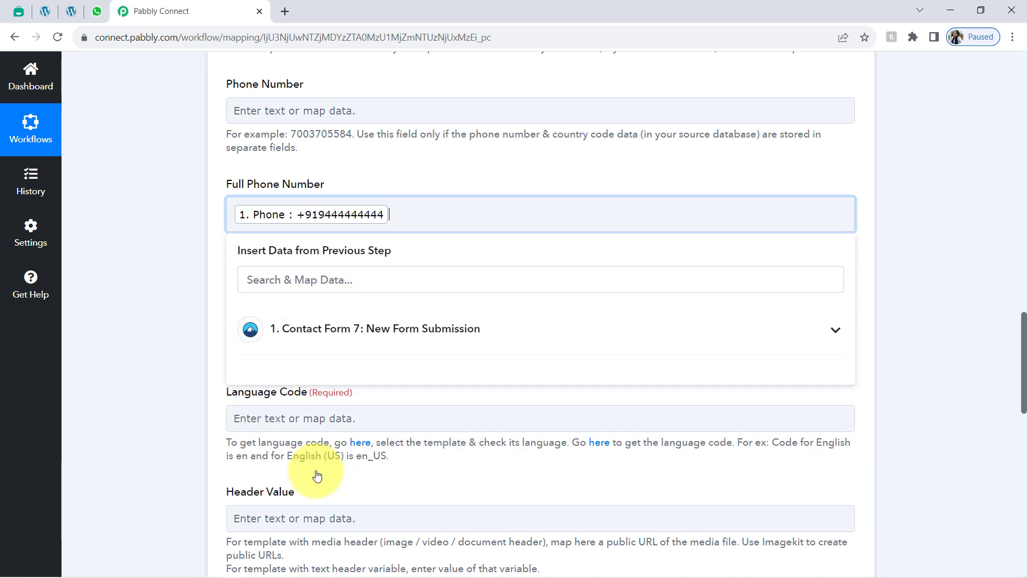
pyautogui.click(269, 184)
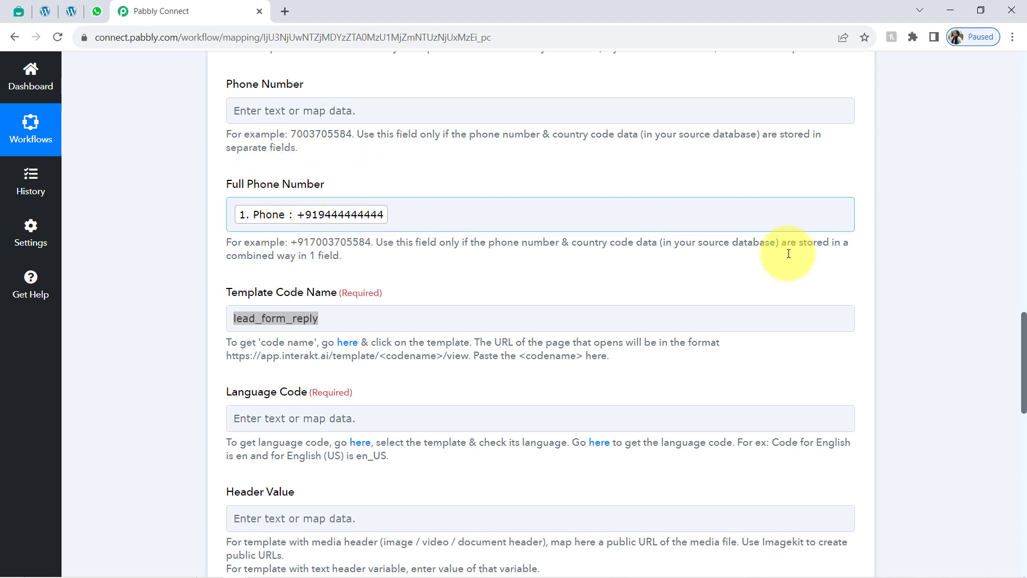
pyautogui.moveTo(1023, 321); pyautogui.dragTo(1006, 447)
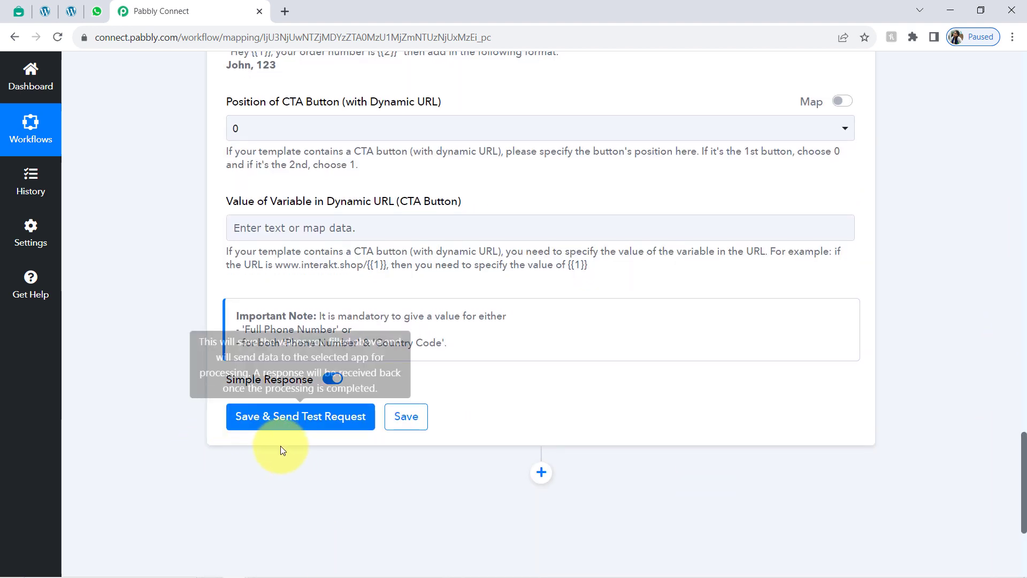
pyautogui.moveTo(266, 384)
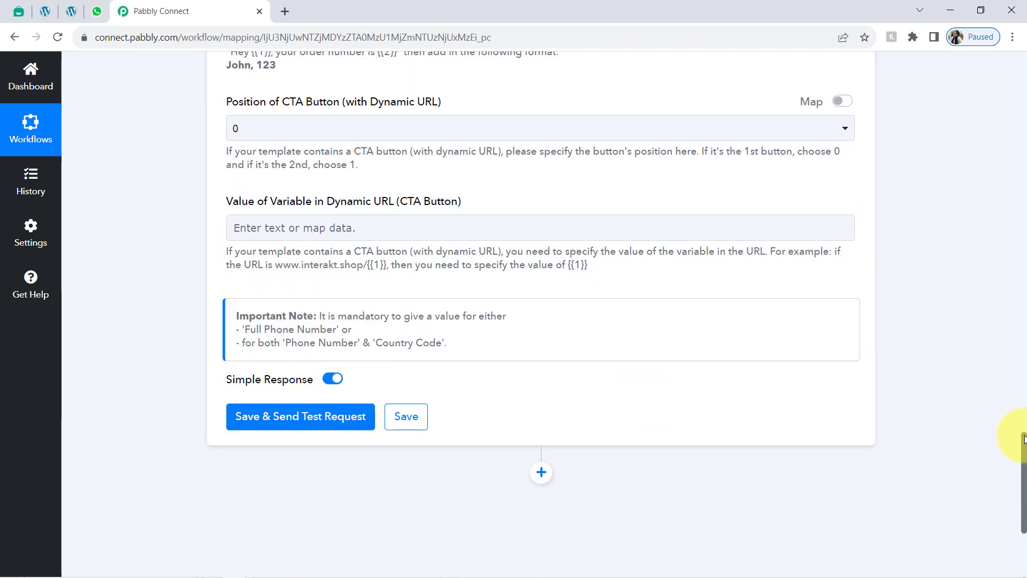
pyautogui.moveTo(1023, 456); pyautogui.dragTo(995, 331)
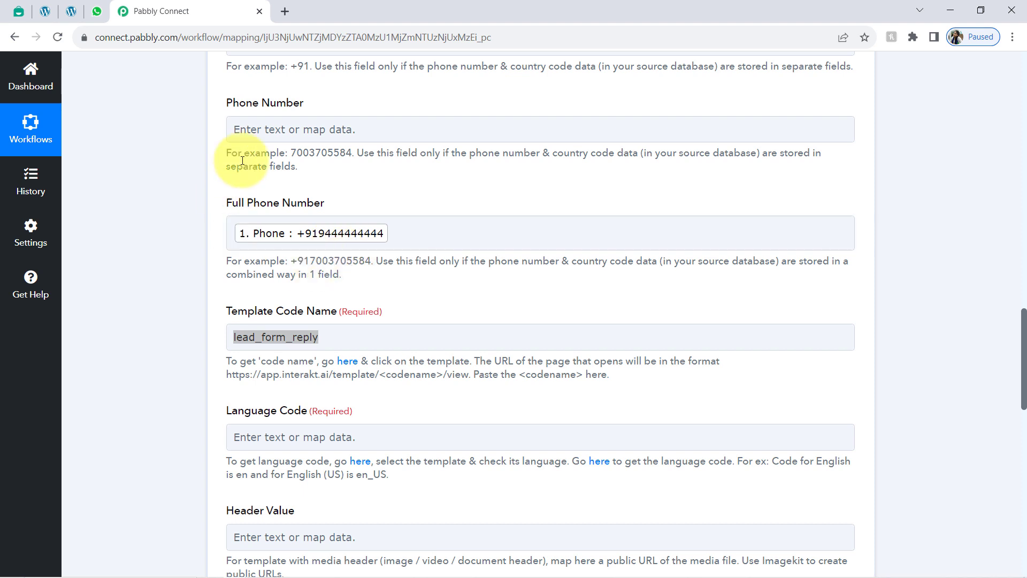
pyautogui.click(340, 235)
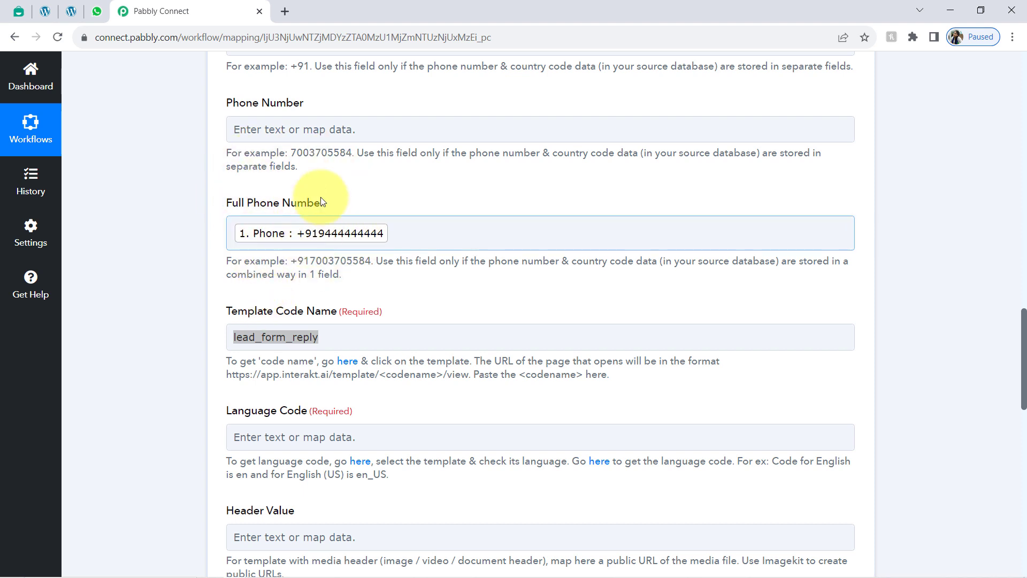
# Step: Enter en as the Interakt template's Language Code, following the English example in the hint
pyautogui.scroll(-3, 273, 240)
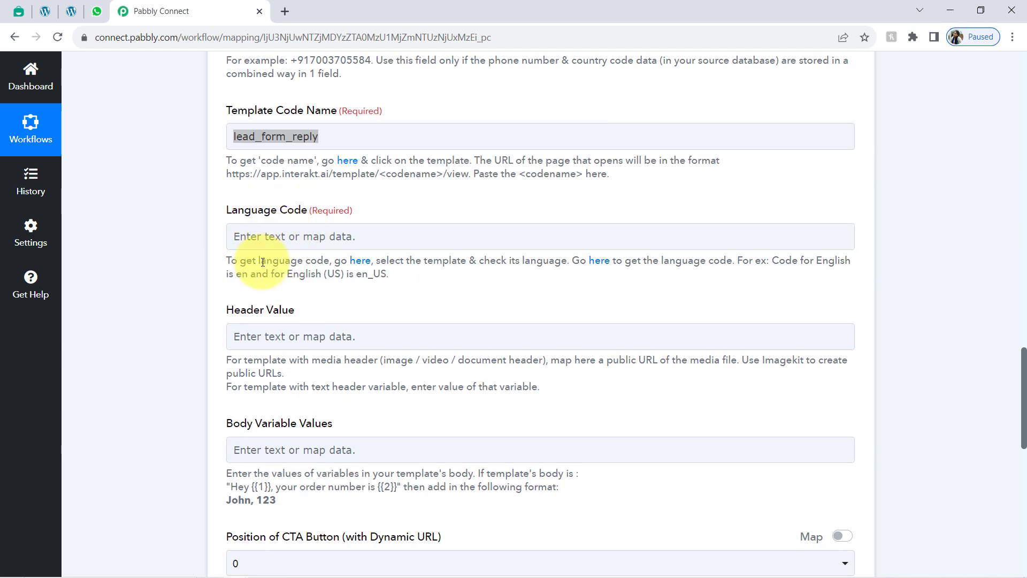
pyautogui.moveTo(328, 278); pyautogui.dragTo(255, 274)
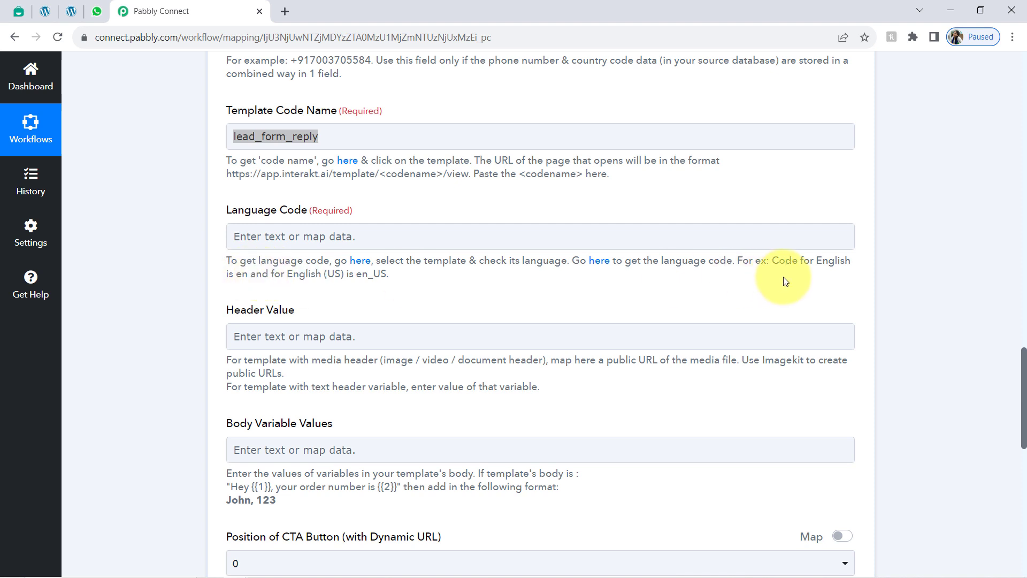
pyautogui.doubleClick(832, 262)
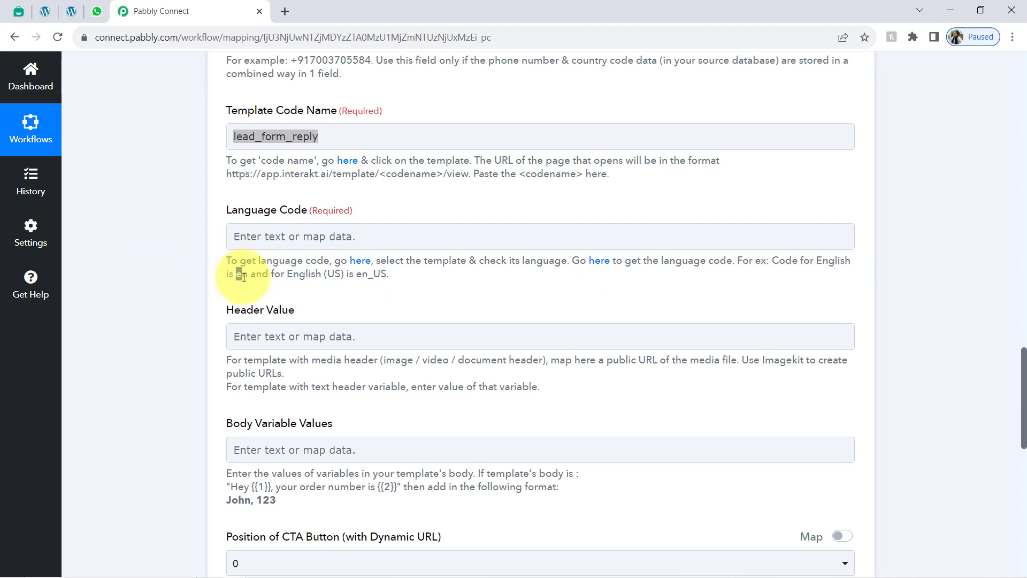
pyautogui.moveTo(244, 277); pyautogui.dragTo(239, 277)
pyautogui.moveTo(315, 276); pyautogui.dragTo(389, 273)
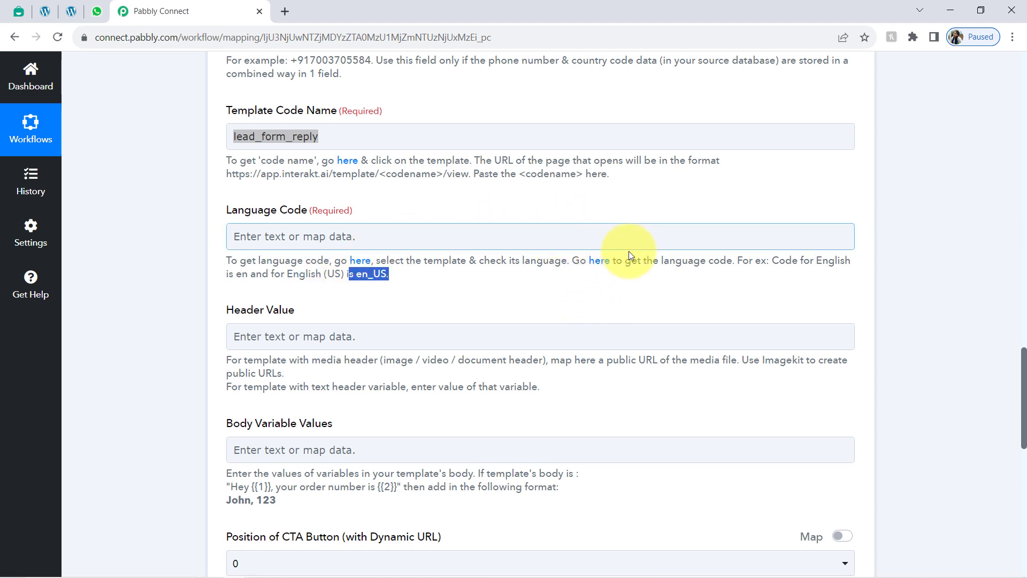
pyautogui.click(252, 239)
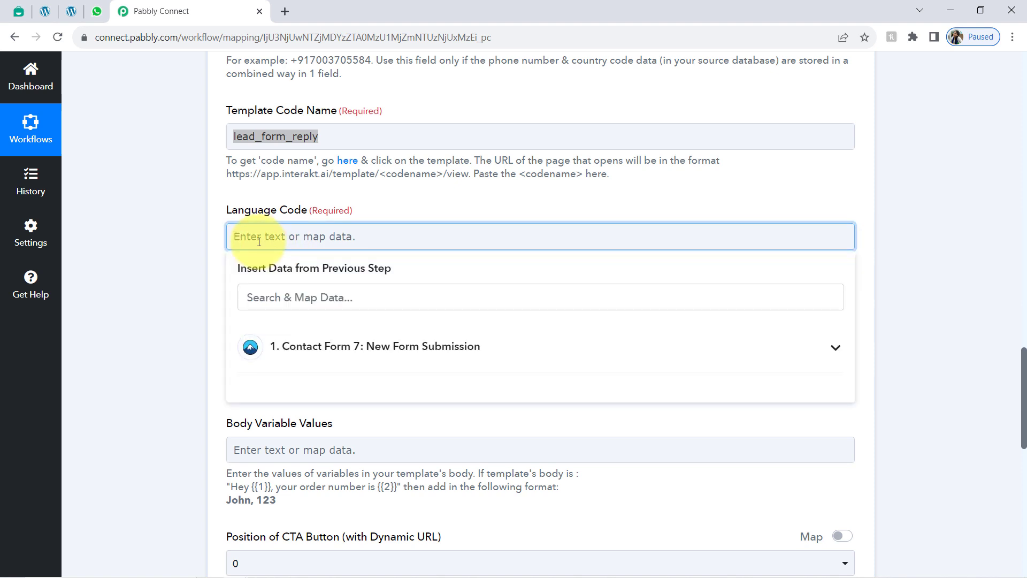
pyautogui.write('en')
pyautogui.click(150, 303)
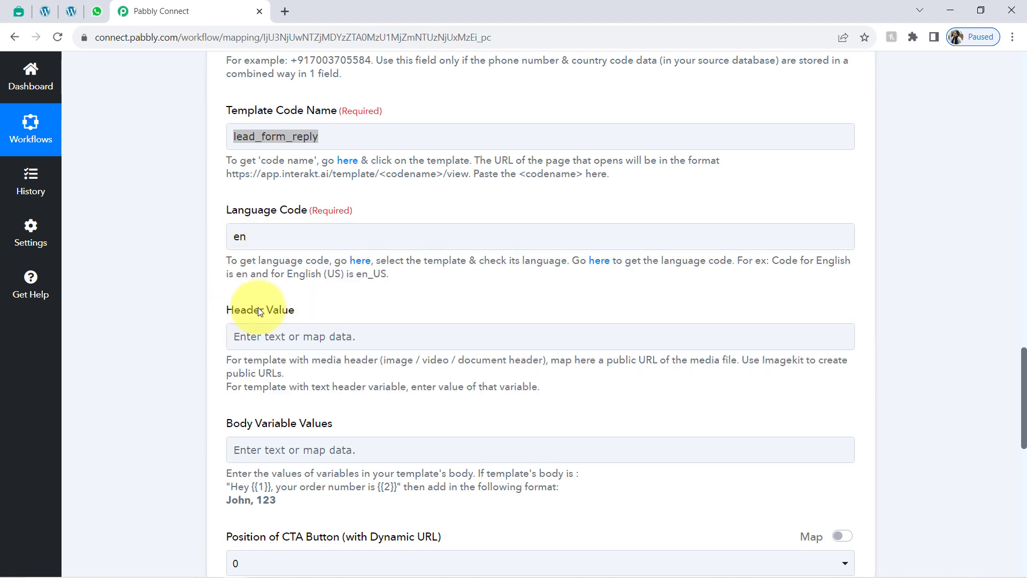
pyautogui.moveTo(1024, 358); pyautogui.dragTo(1024, 381)
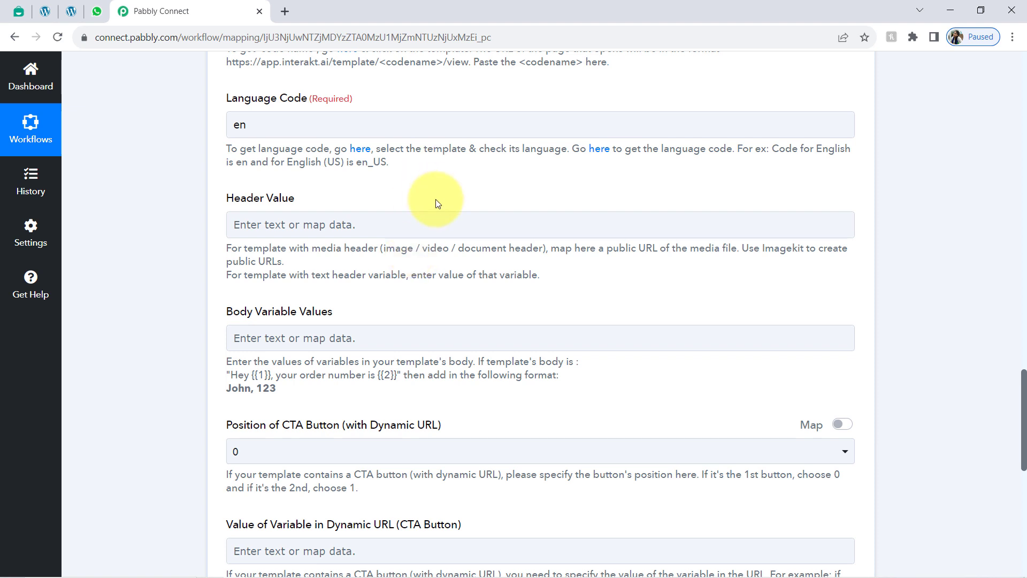
# Step: Cut the saved Google Drive brochure link from the Notepad notes and go back to Pabbly
pyautogui.moveTo(263, 571)
pyautogui.click(309, 567)
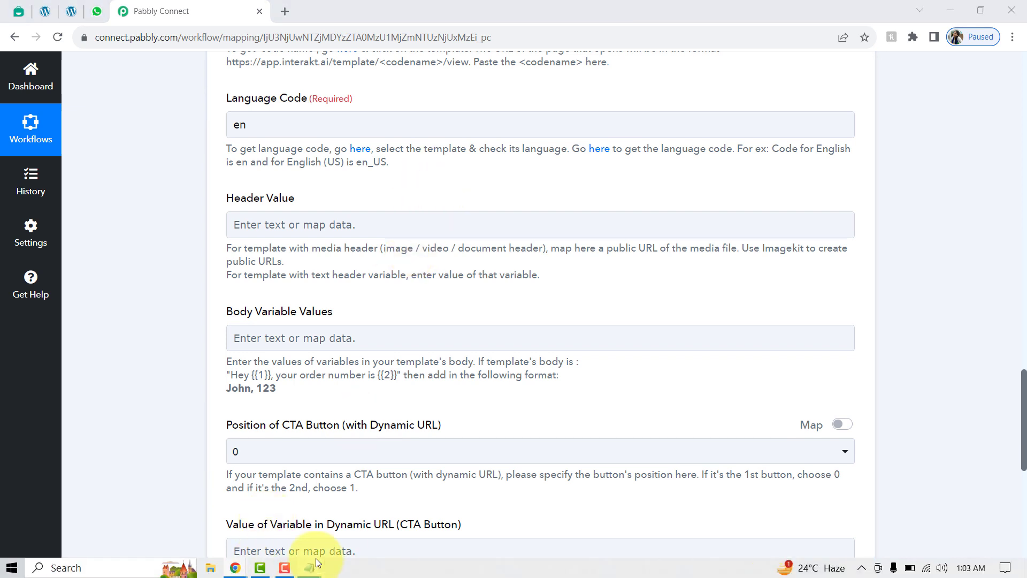
pyautogui.click(298, 469)
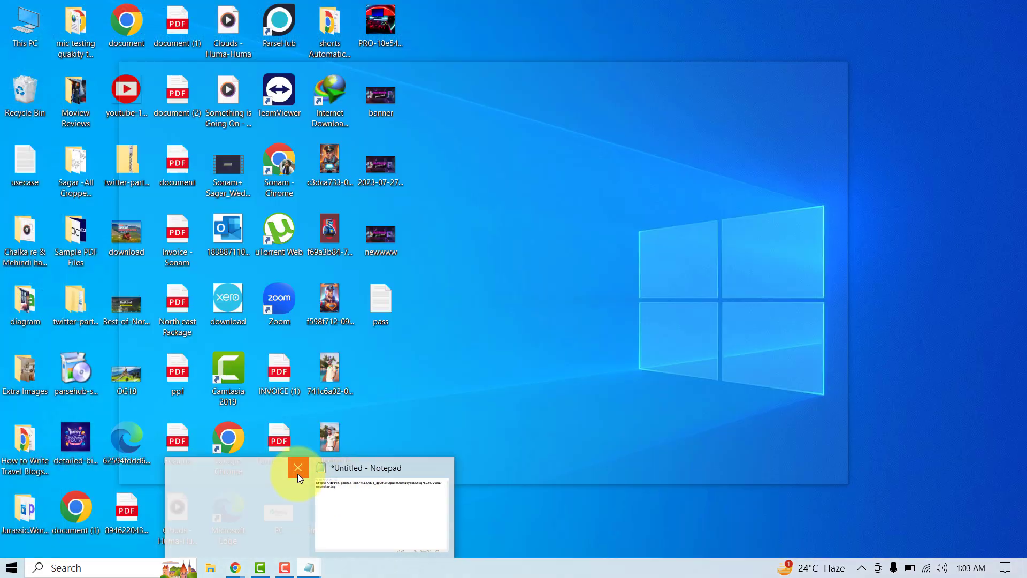
pyautogui.click(312, 503)
pyautogui.moveTo(243, 130); pyautogui.dragTo(129, 106)
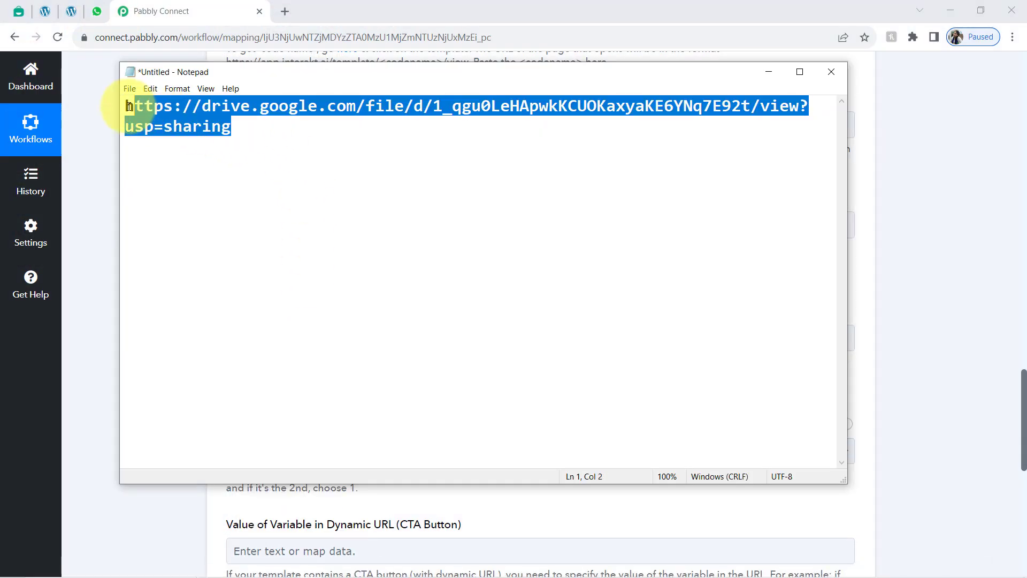
pyautogui.hotkey('ctrl', 'x')
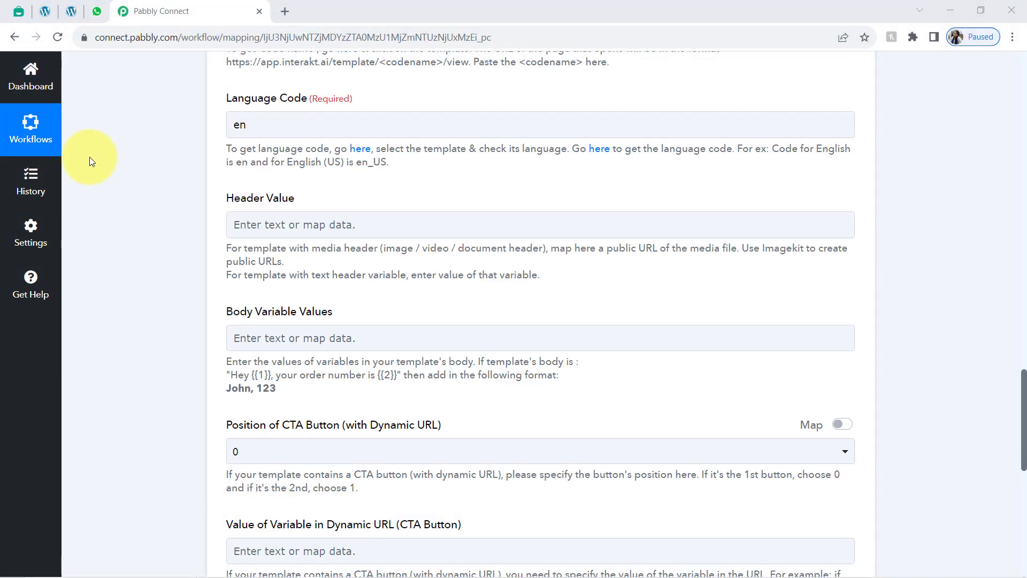
pyautogui.click(89, 156)
# Step: Load the Drive link in a new tab to confirm it opens Travelling Brochure (1).pdf
pyautogui.click(285, 11)
pyautogui.hotkey('ctrl', 'v')
pyautogui.press('Return')
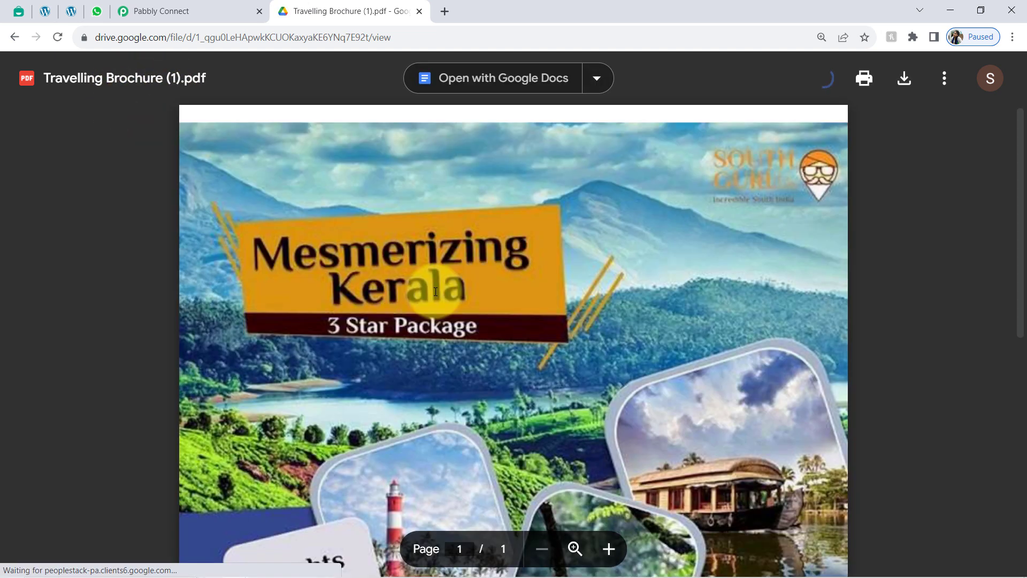
pyautogui.scroll(-8, 423, 340)
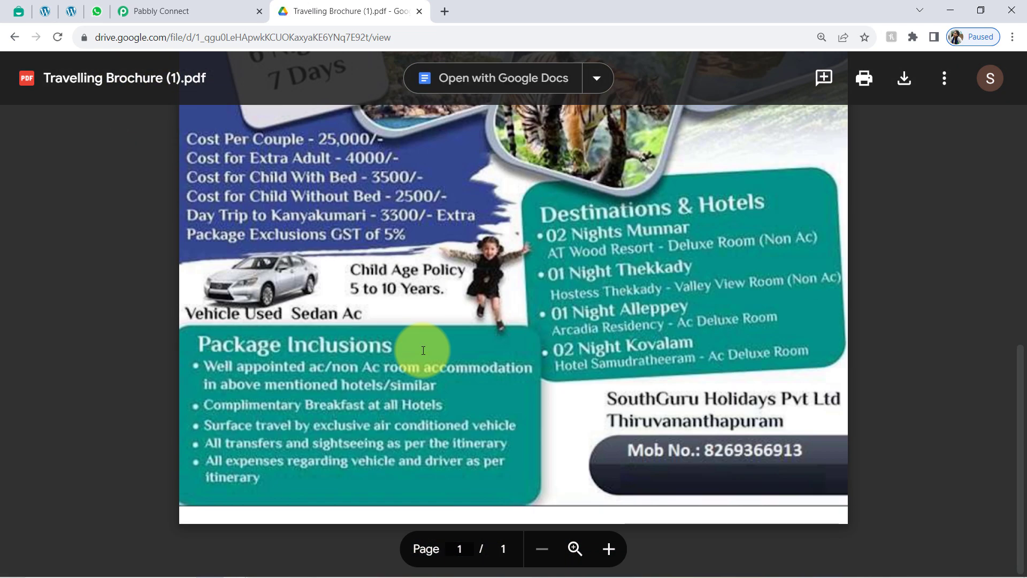
pyautogui.scroll(10, 423, 342)
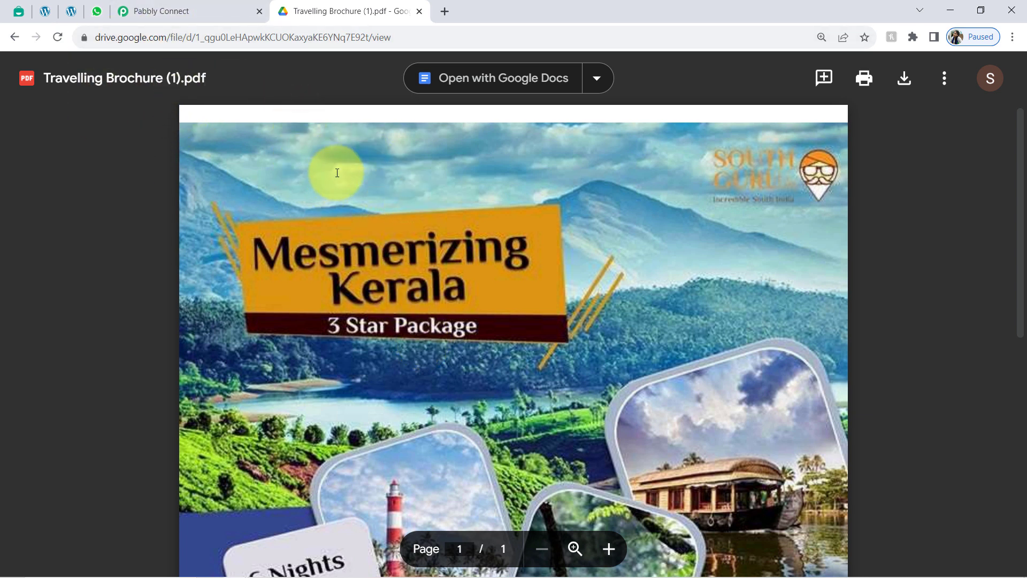
pyautogui.click(207, 11)
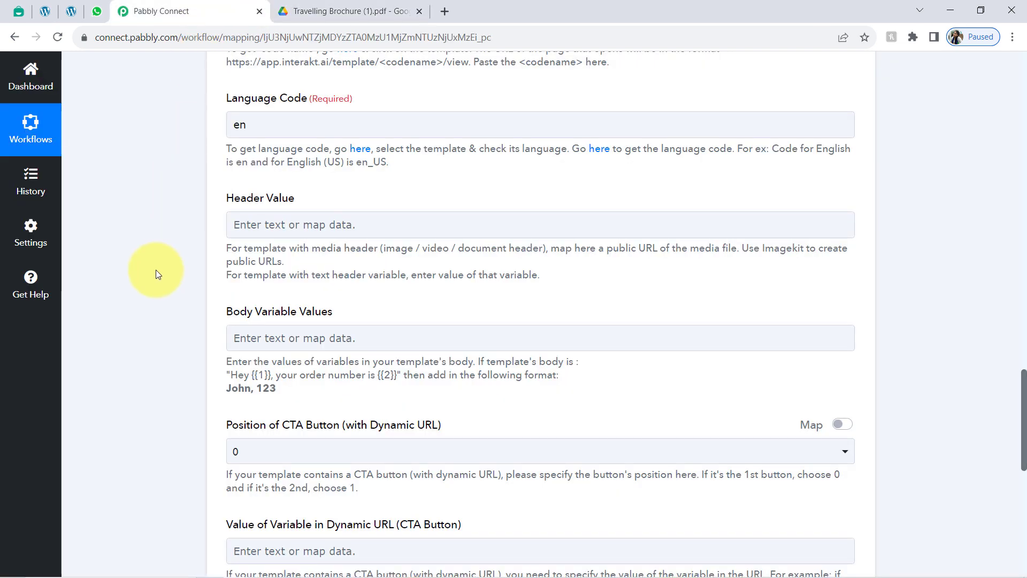
# Step: Paste the Google Drive brochure link into the Header Value field
pyautogui.click(252, 230)
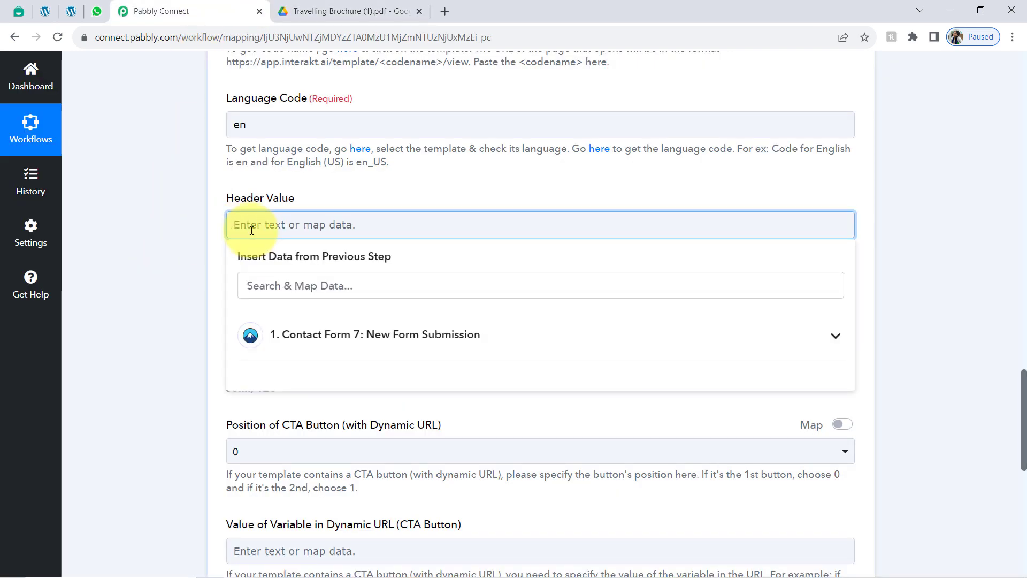
pyautogui.click(207, 262)
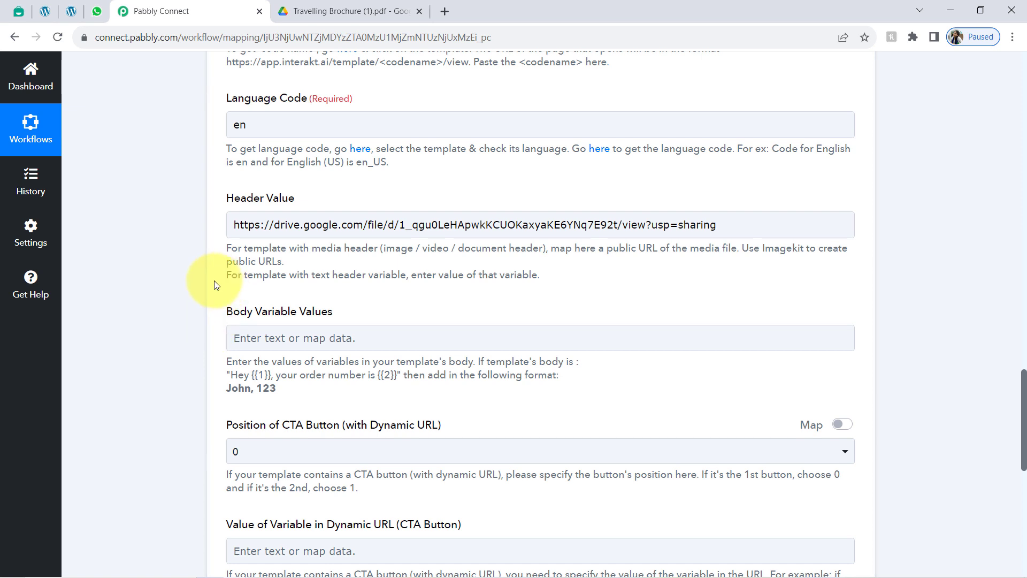
pyautogui.scroll(-2, 214, 289)
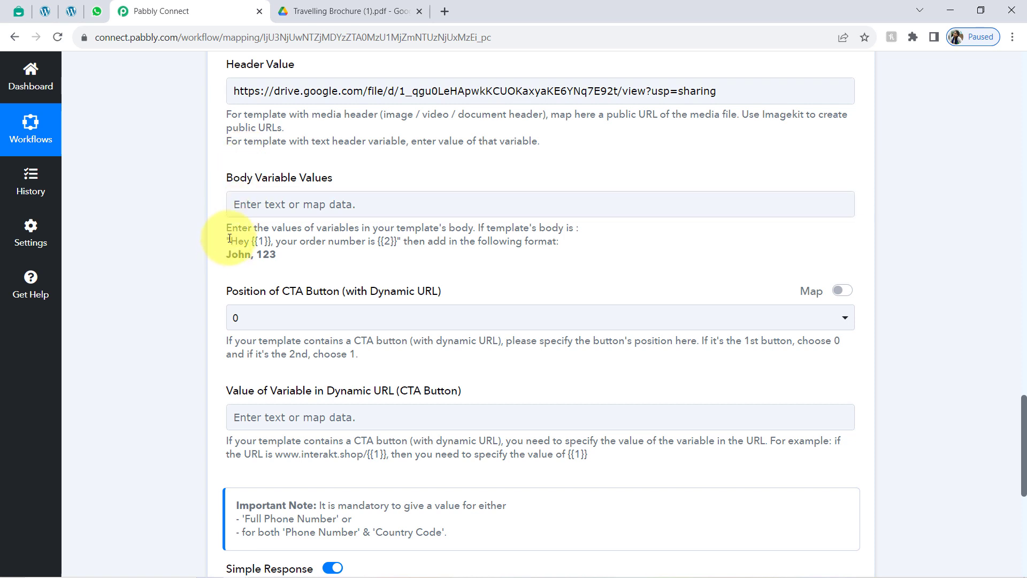
# Step: Review the Body Variable Values hint and its example variable format
pyautogui.moveTo(247, 241); pyautogui.dragTo(285, 241)
pyautogui.moveTo(365, 241); pyautogui.dragTo(393, 241)
pyautogui.doubleClick(239, 256)
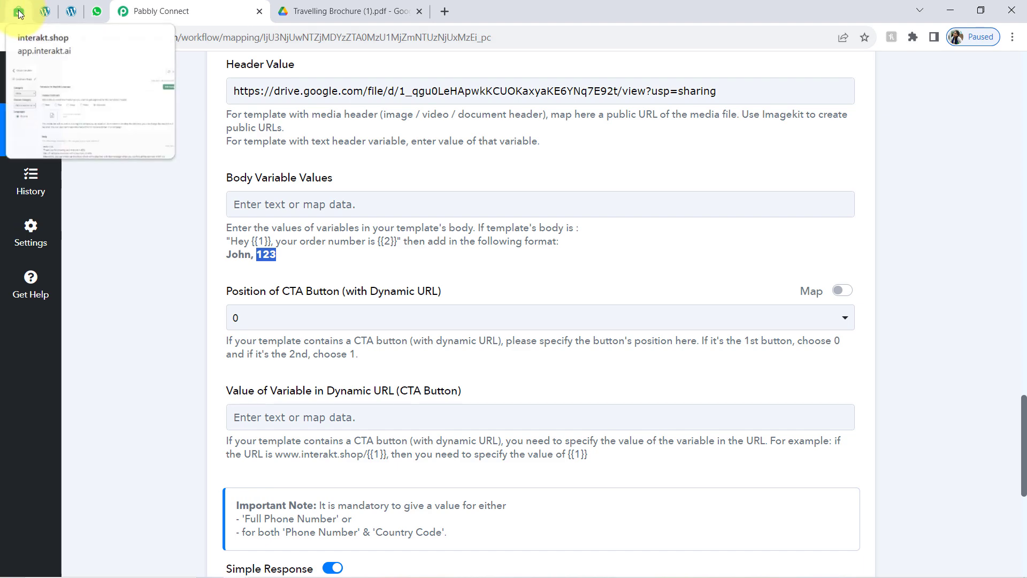
pyautogui.moveTo(19, 11); pyautogui.dragTo(101, 21)
pyautogui.scroll(-2, 451, 269)
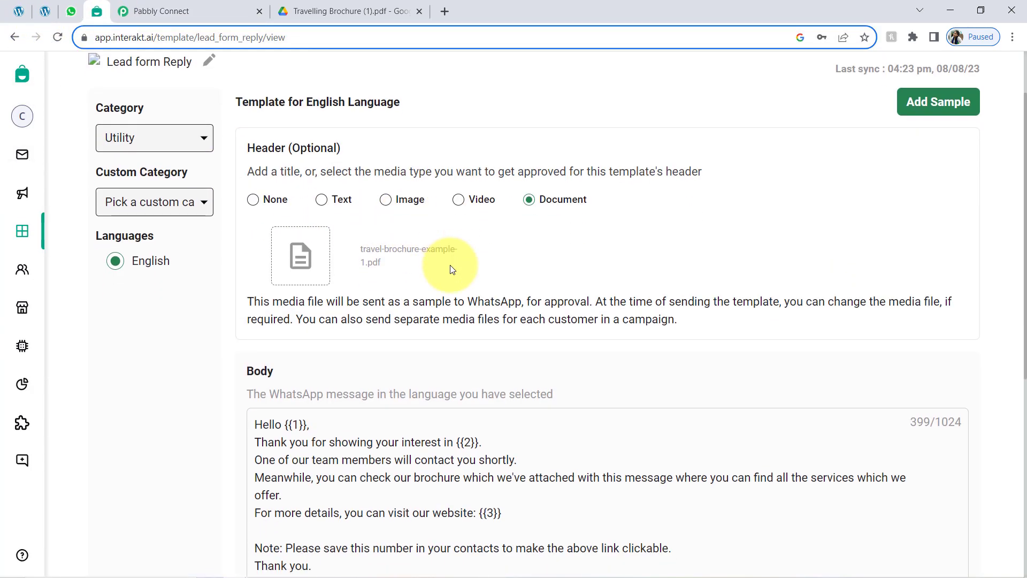
pyautogui.scroll(-3, 450, 269)
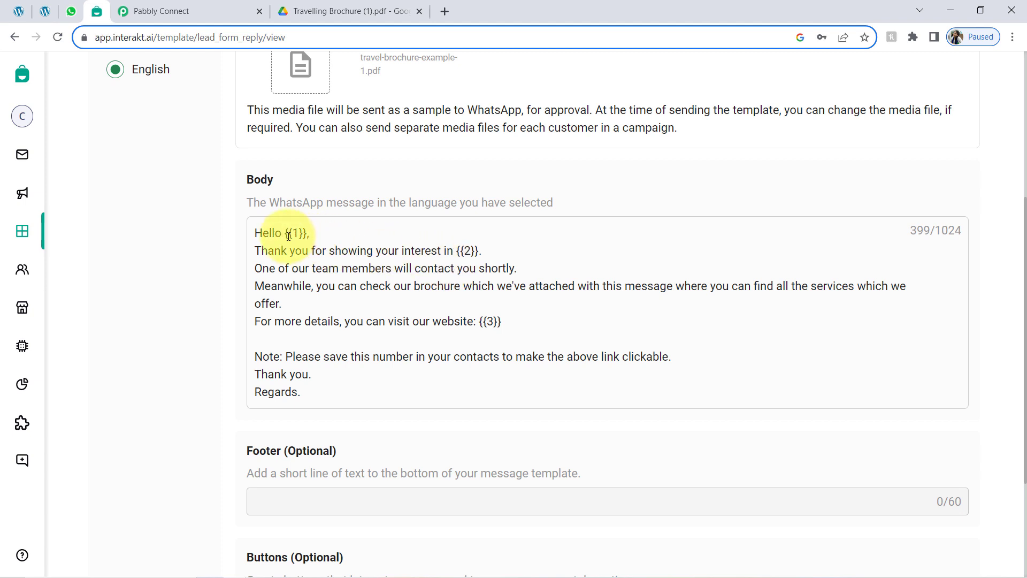
pyautogui.moveTo(288, 236); pyautogui.dragTo(299, 234)
pyautogui.moveTo(454, 251); pyautogui.dragTo(475, 251)
pyautogui.moveTo(464, 319); pyautogui.dragTo(506, 321)
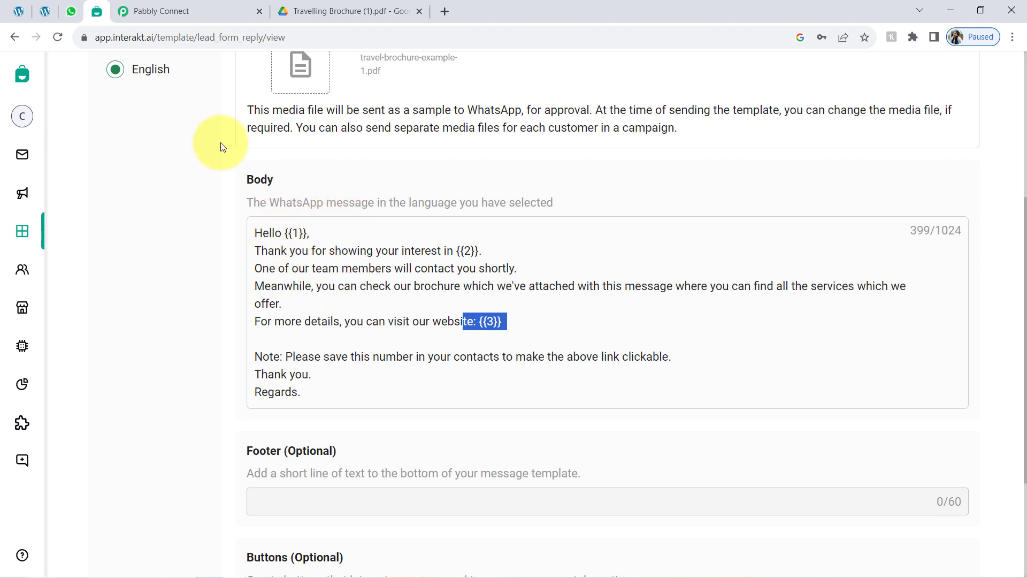
pyautogui.click(134, 11)
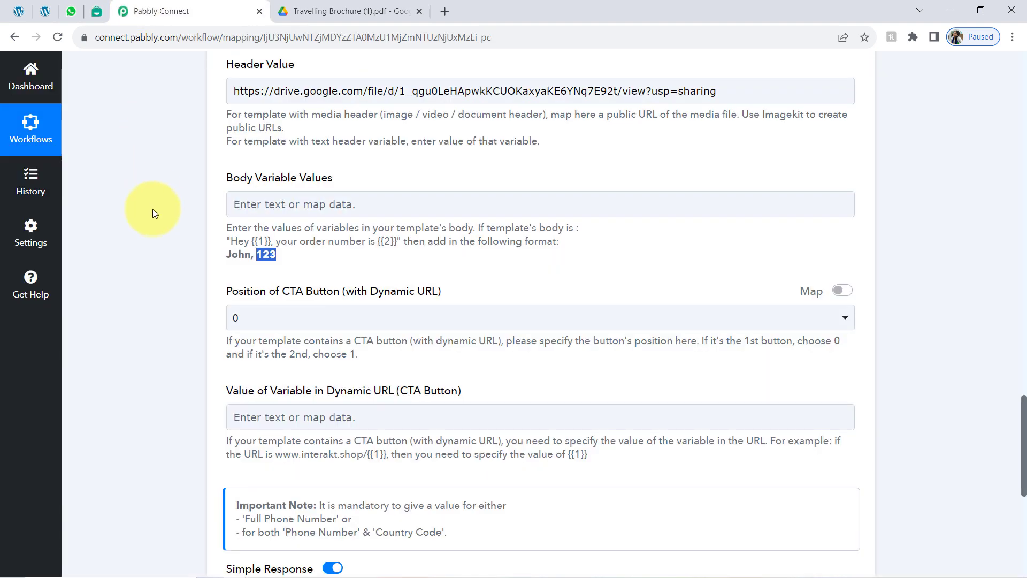
# Step: Map Contact Form 7's Your-name as the first body variable, then check the template's {{2}} variable
pyautogui.click(252, 204)
pyautogui.click(299, 317)
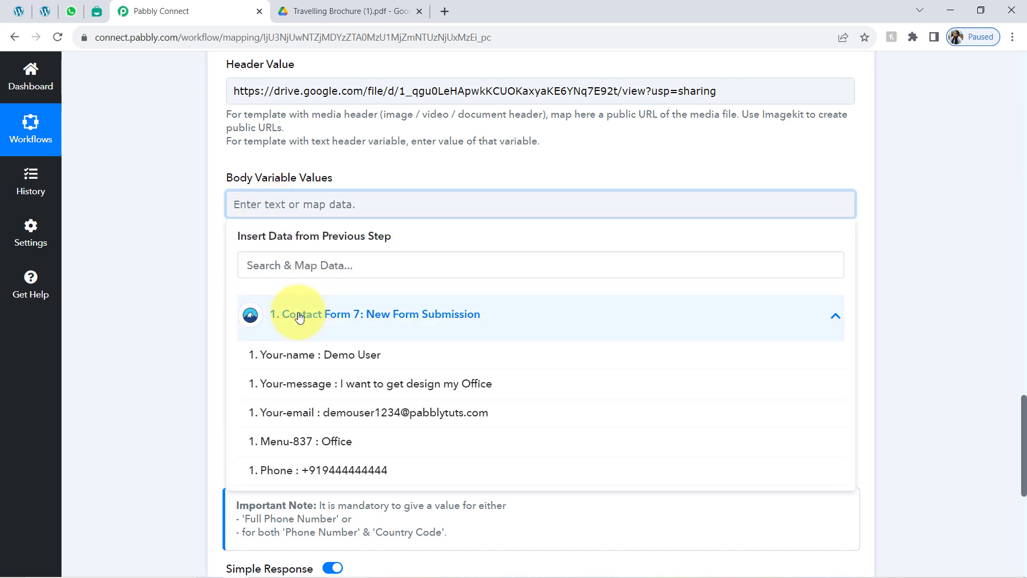
pyautogui.click(339, 352)
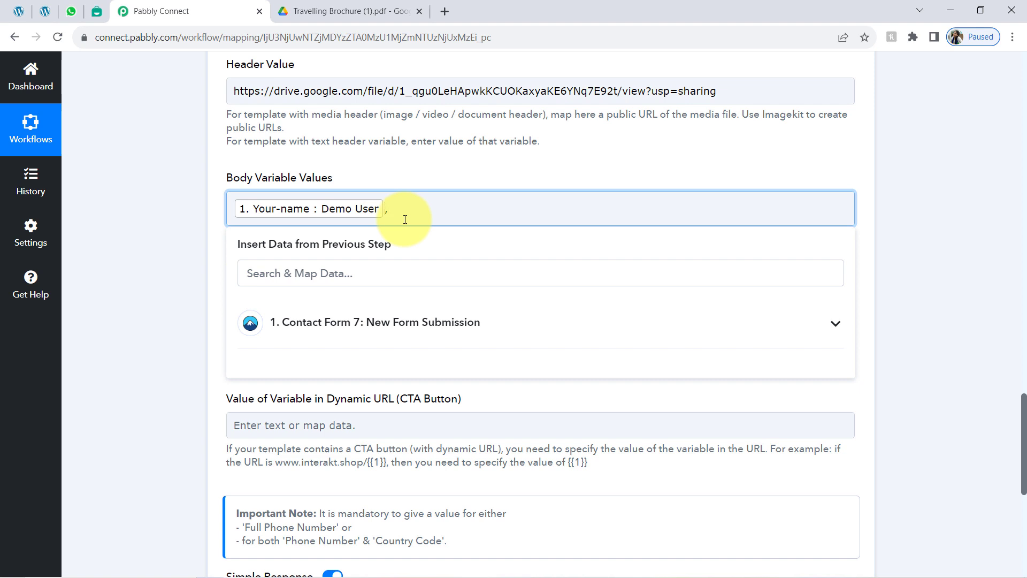
pyautogui.click(97, 10)
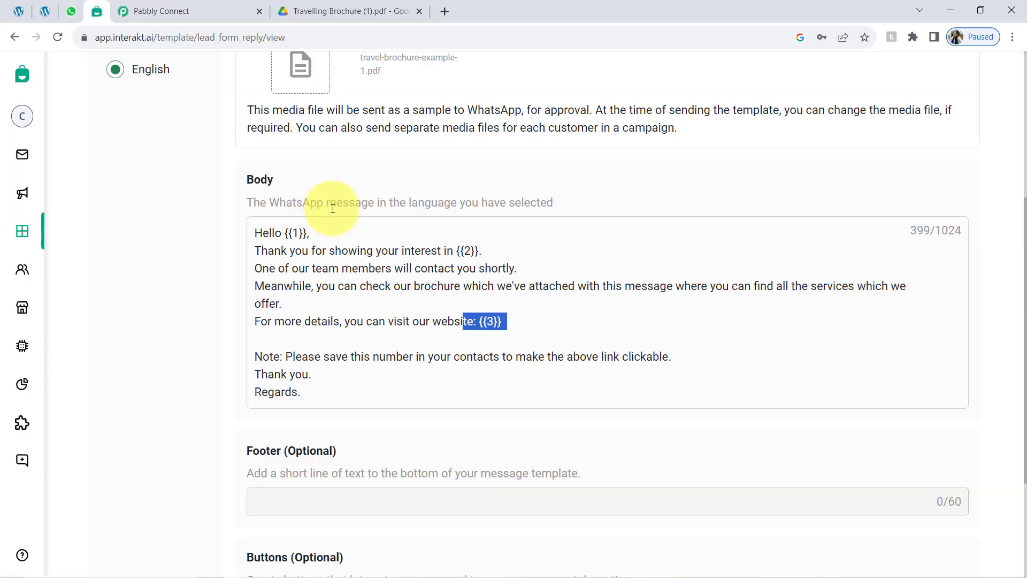
pyautogui.moveTo(420, 252); pyautogui.dragTo(485, 248)
pyautogui.click(445, 248)
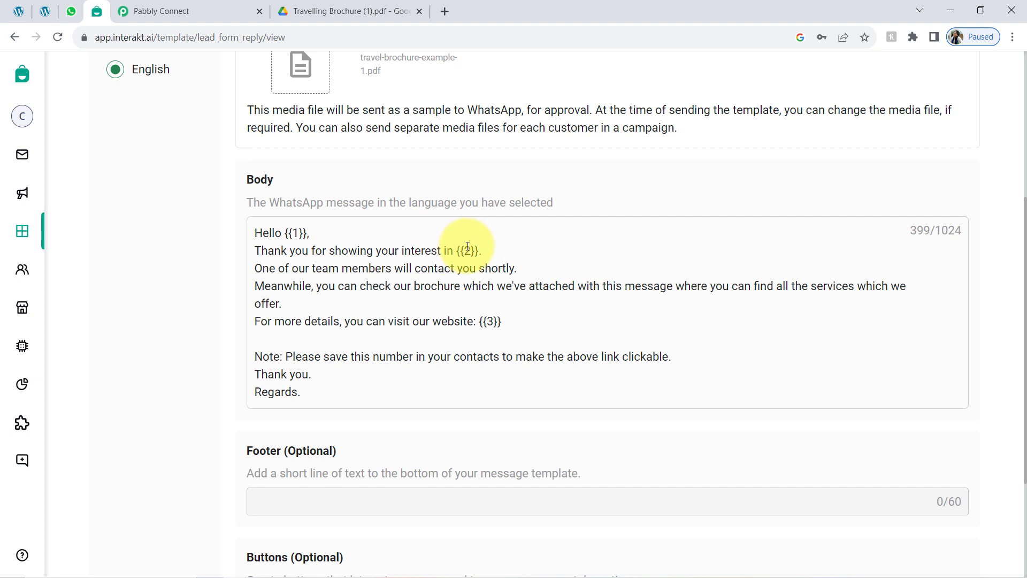
# Step: Add 'ABC Tour n Travelling Agency,' after the mapped name in Body Variable Values
pyautogui.click(147, 11)
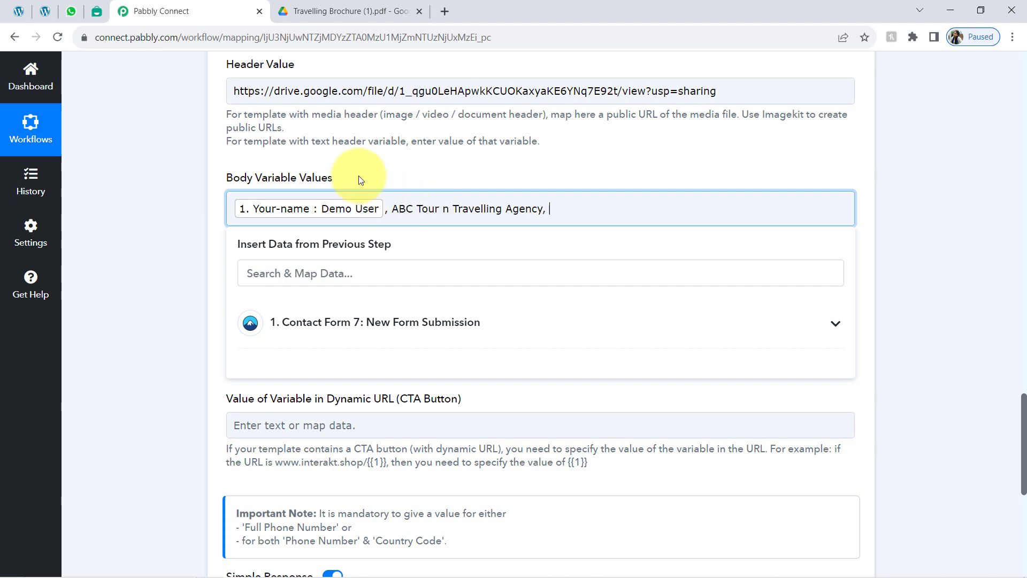
pyautogui.scroll(8, 241, 279)
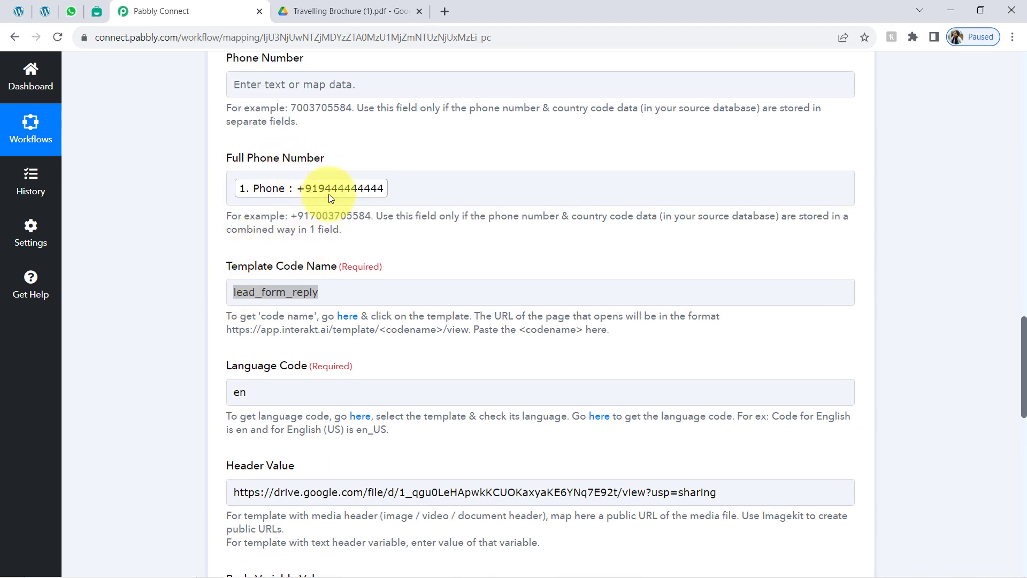
# Step: Review the mapped Template Code Name, Language Code en, Header Value link and Body Variable Values
pyautogui.click(259, 293)
pyautogui.click(203, 308)
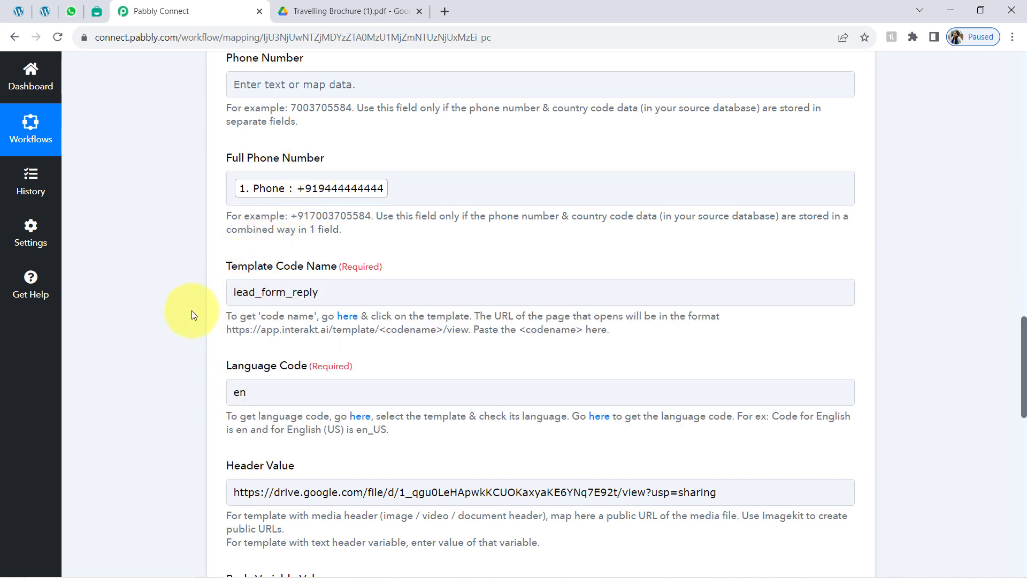
pyautogui.scroll(-1, 1024, 341)
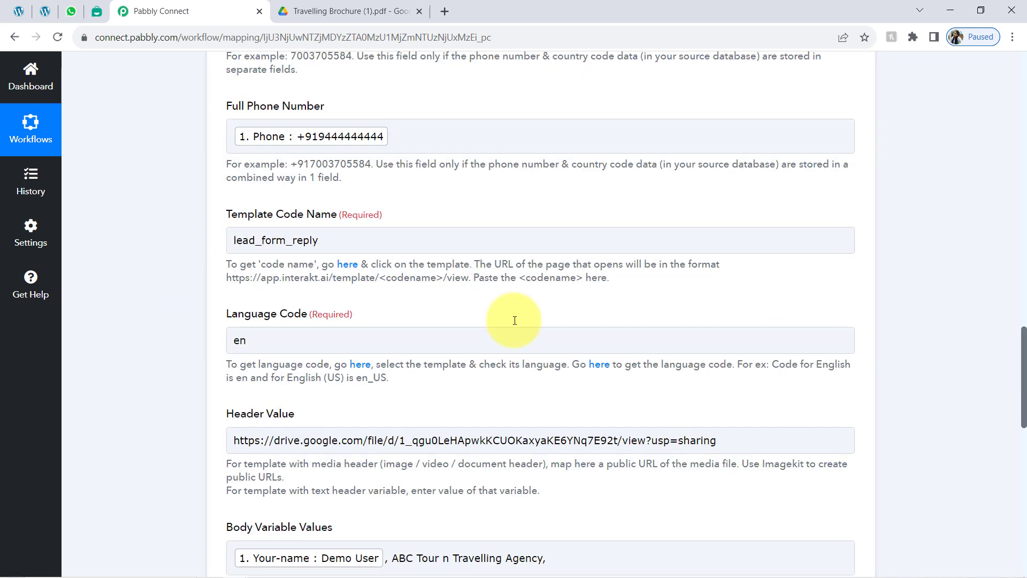
pyautogui.moveTo(339, 240); pyautogui.dragTo(265, 240)
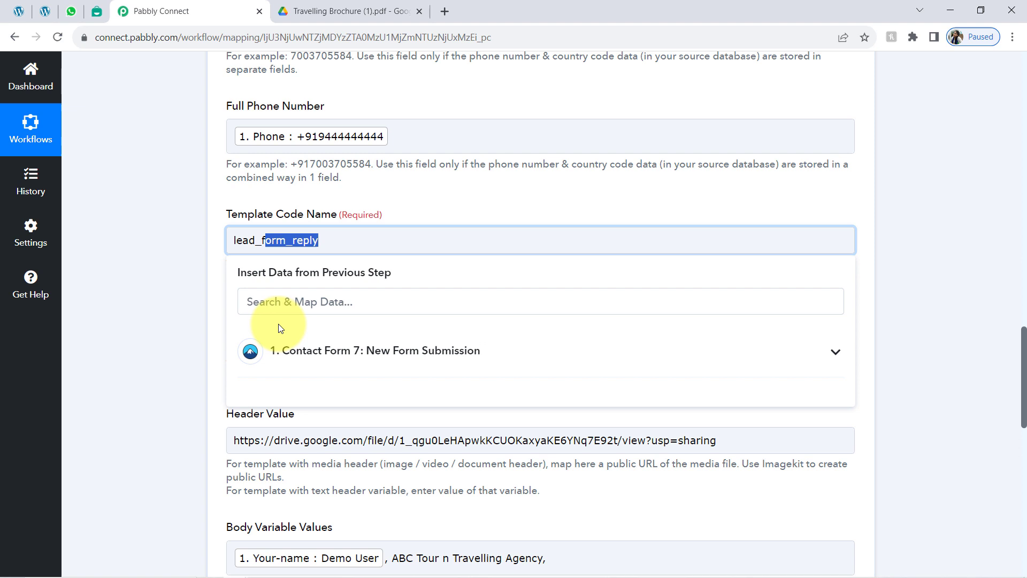
pyautogui.click(184, 332)
pyautogui.moveTo(265, 340); pyautogui.dragTo(228, 341)
pyautogui.click(162, 353)
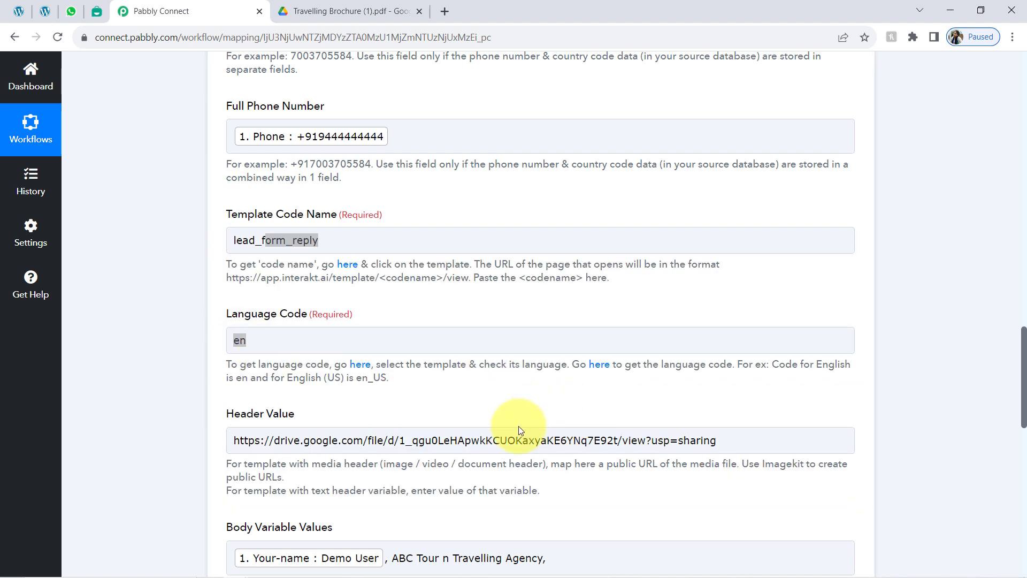
pyautogui.moveTo(471, 440); pyautogui.dragTo(405, 439)
pyautogui.click(185, 420)
pyautogui.scroll(-5, 193, 364)
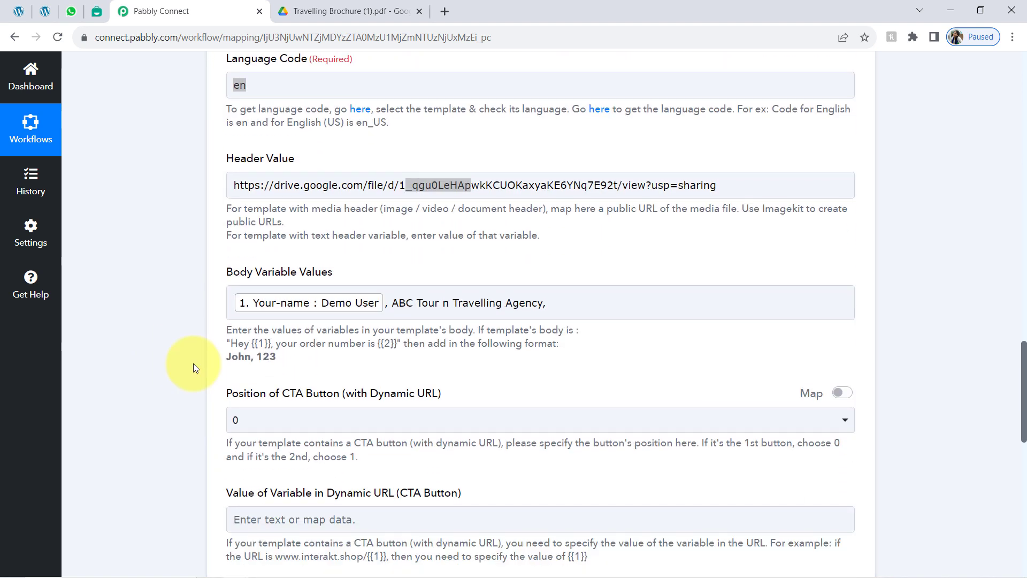
pyautogui.moveTo(413, 291); pyautogui.dragTo(543, 296)
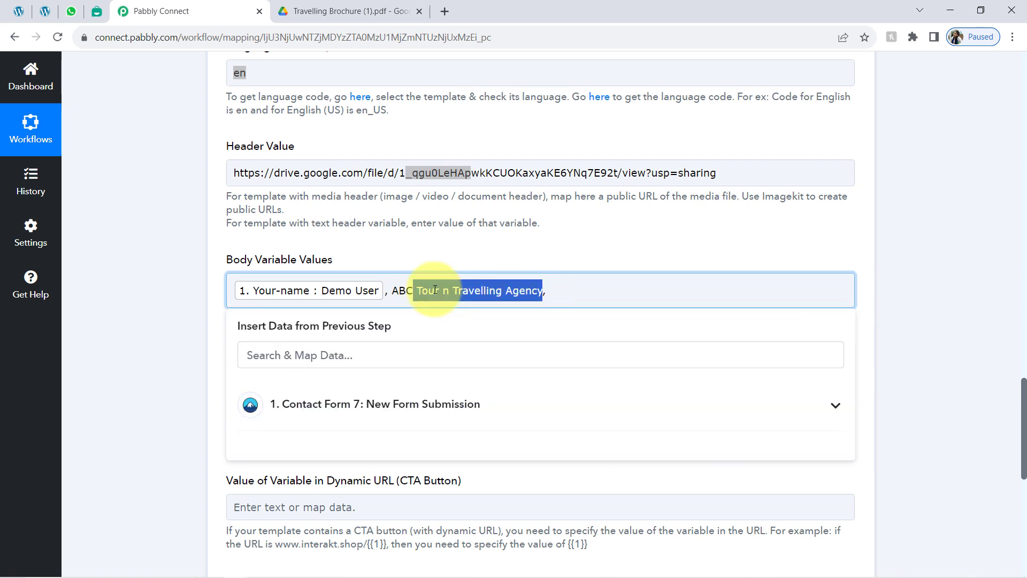
pyautogui.click(192, 290)
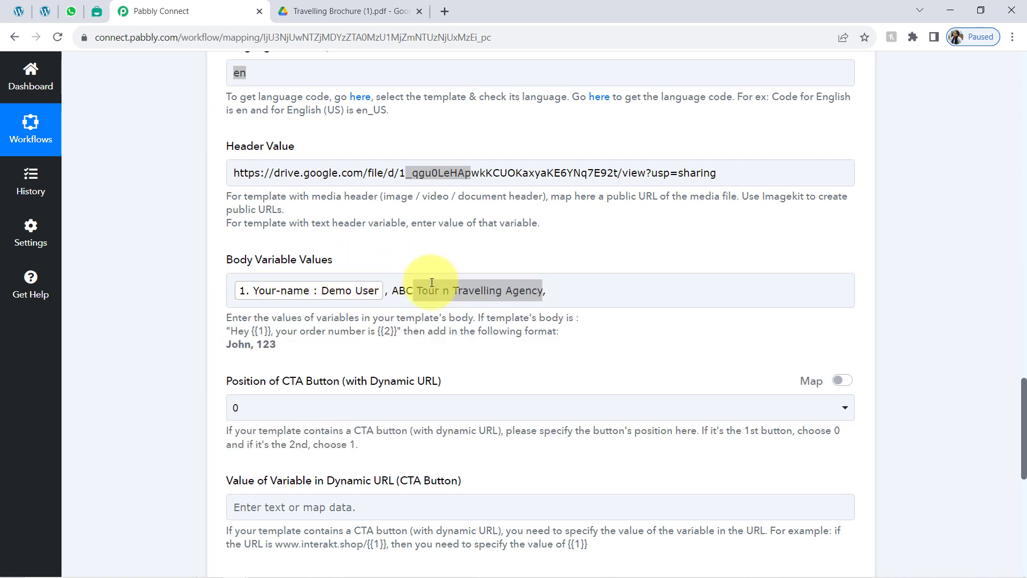
# Step: Check the Interakt Lead form Reply template's {{3}} website variable
pyautogui.click(417, 291)
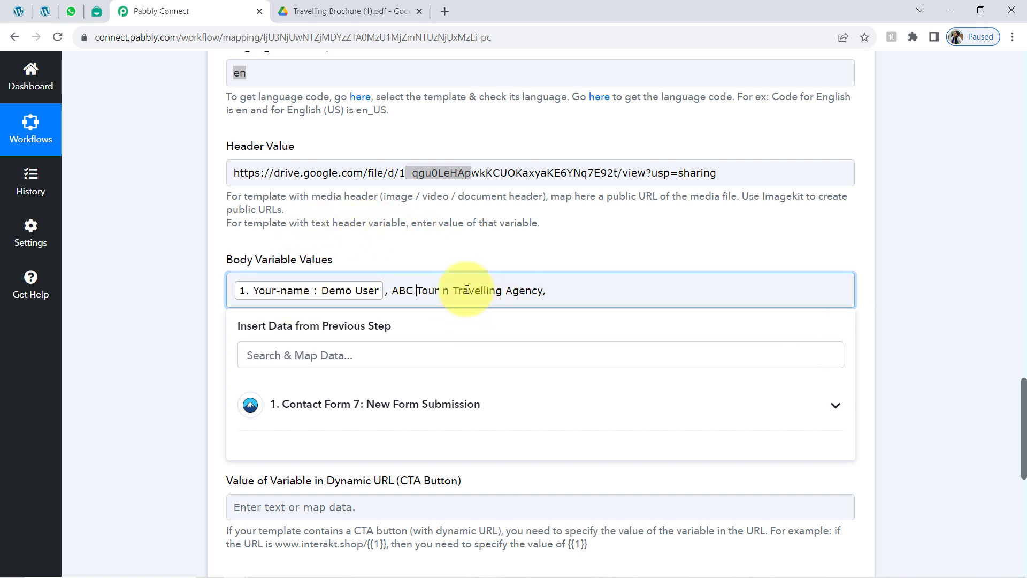
pyautogui.click(303, 263)
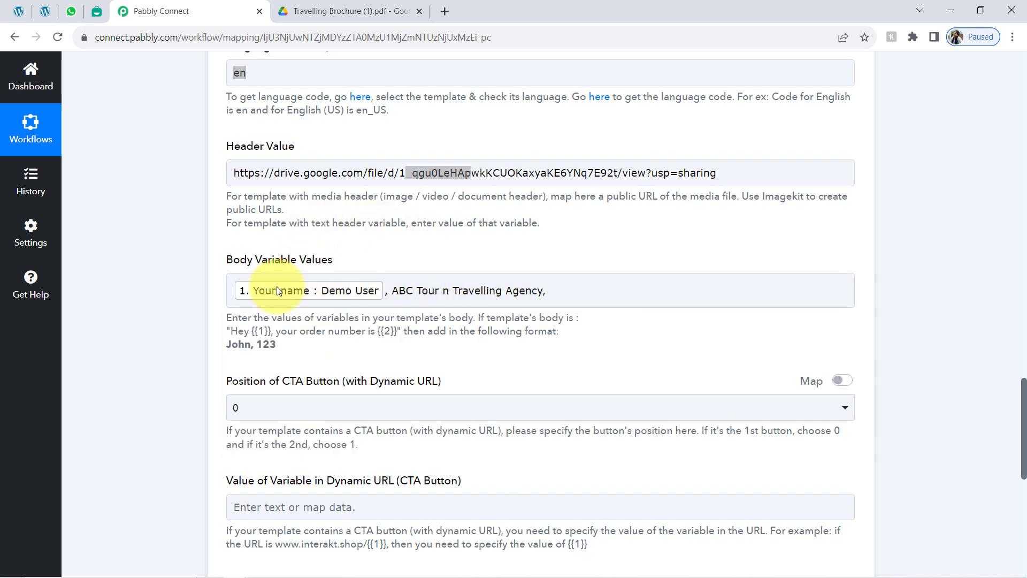
pyautogui.click(314, 289)
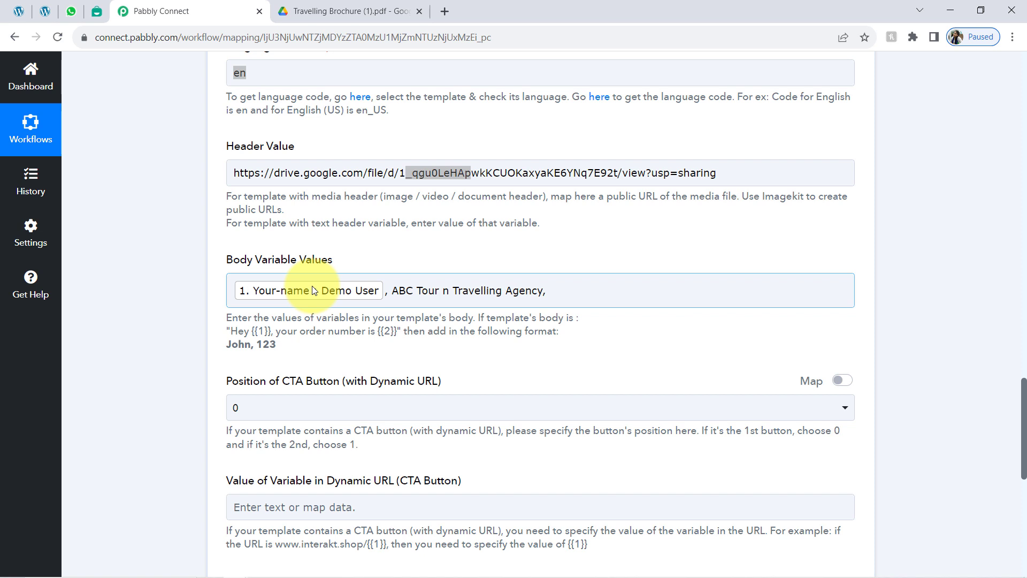
pyautogui.click(575, 298)
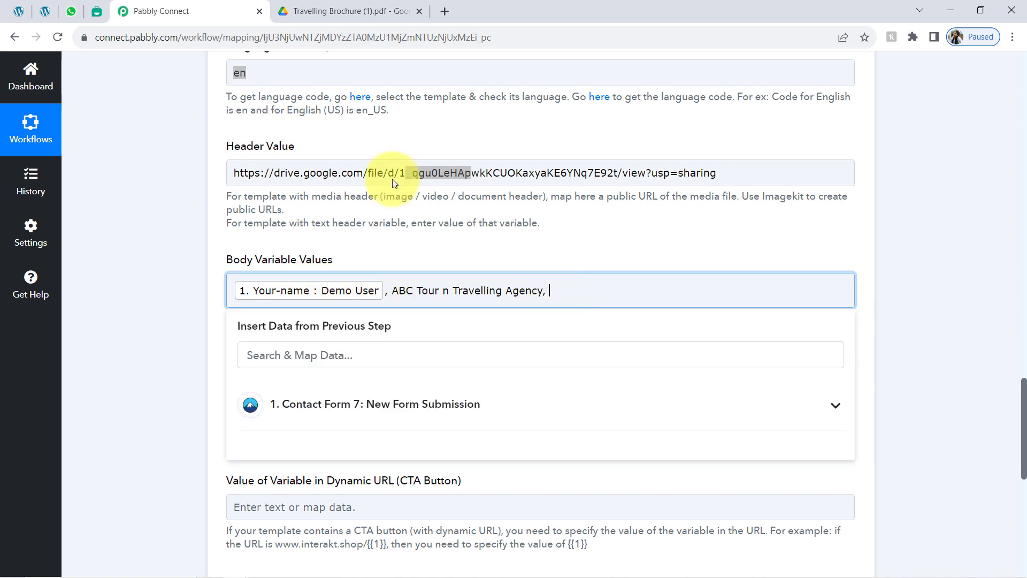
pyautogui.click(97, 11)
pyautogui.moveTo(515, 324); pyautogui.dragTo(461, 322)
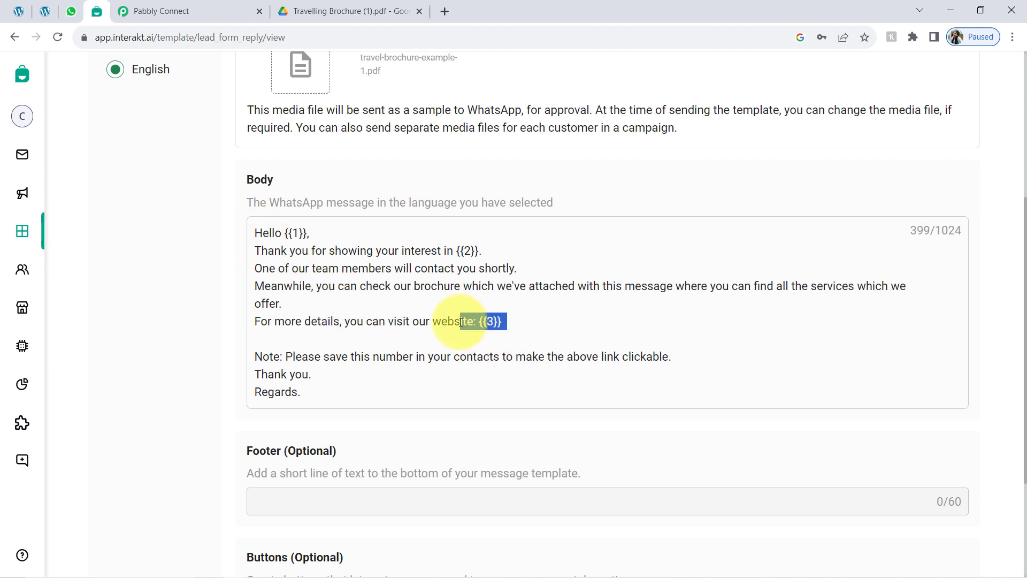
pyautogui.click(170, 10)
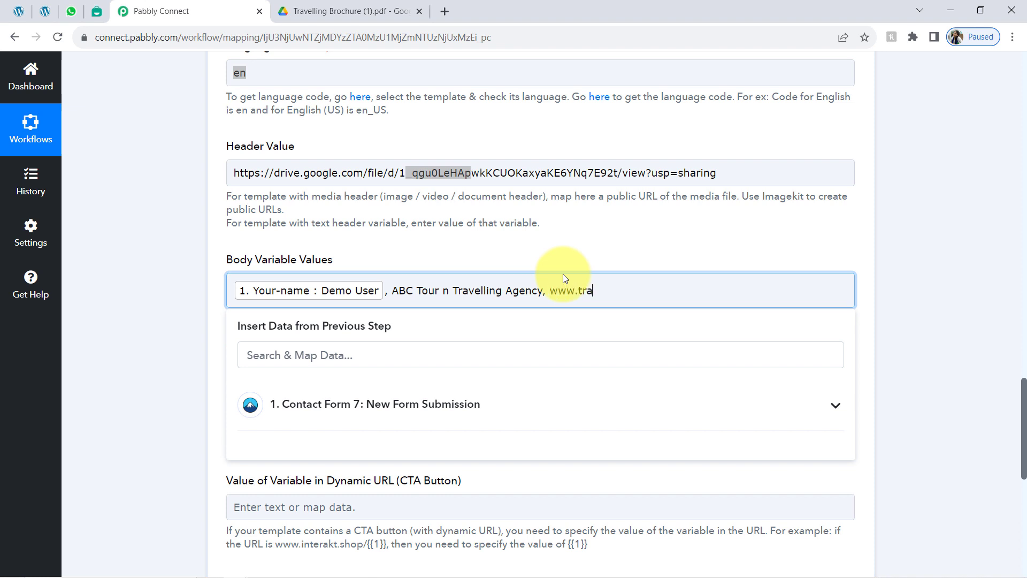
pyautogui.write('vel')
pyautogui.write('.com')
pyautogui.press('Left')
pyautogui.press('Left')
pyautogui.press('Left')
pyautogui.press('Left')
pyautogui.write('l')
pyautogui.click(120, 332)
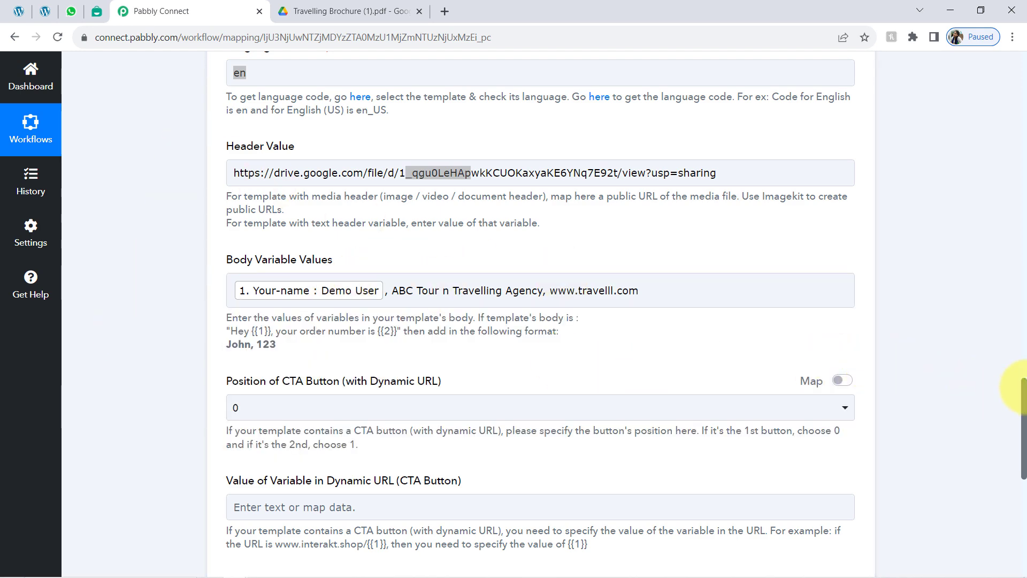
# Step: Look over the remaining Interakt fields, then bring up the WhatsApp chat with the earlier message
pyautogui.moveTo(1023, 386); pyautogui.dragTo(997, 412)
pyautogui.click(386, 385)
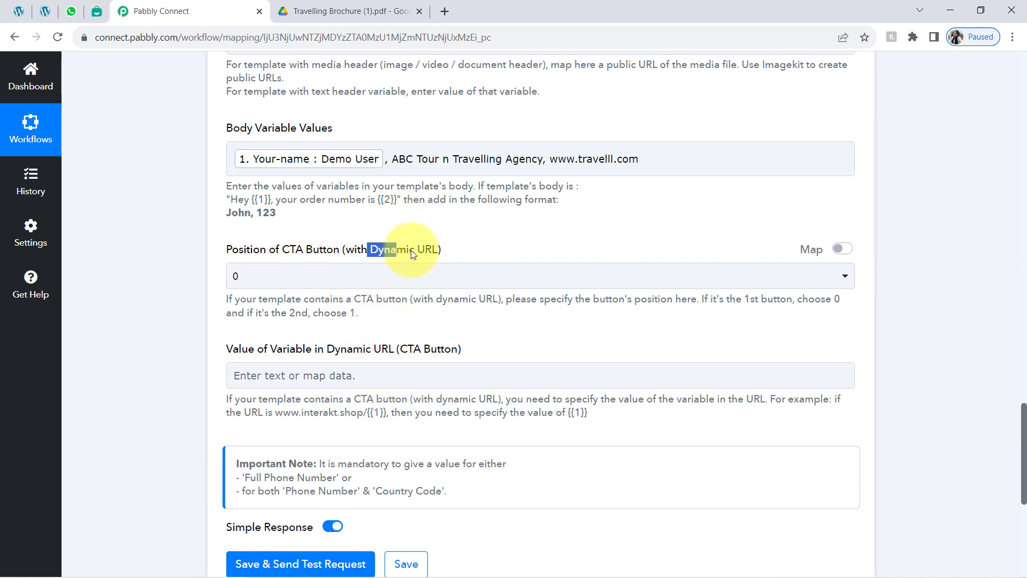
pyautogui.moveTo(410, 249); pyautogui.dragTo(416, 249)
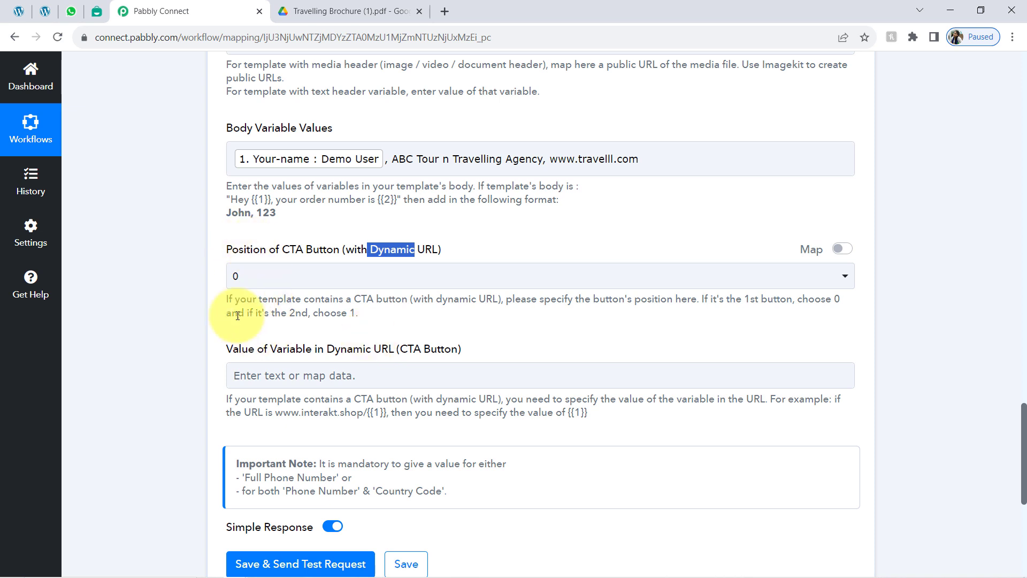
pyautogui.click(186, 304)
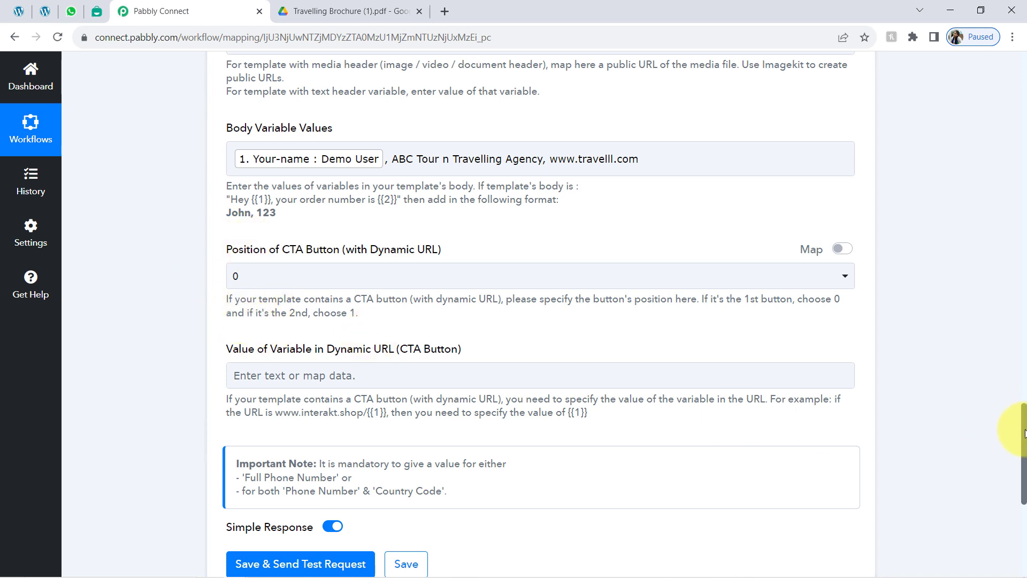
pyautogui.scroll(-4, 1019, 434)
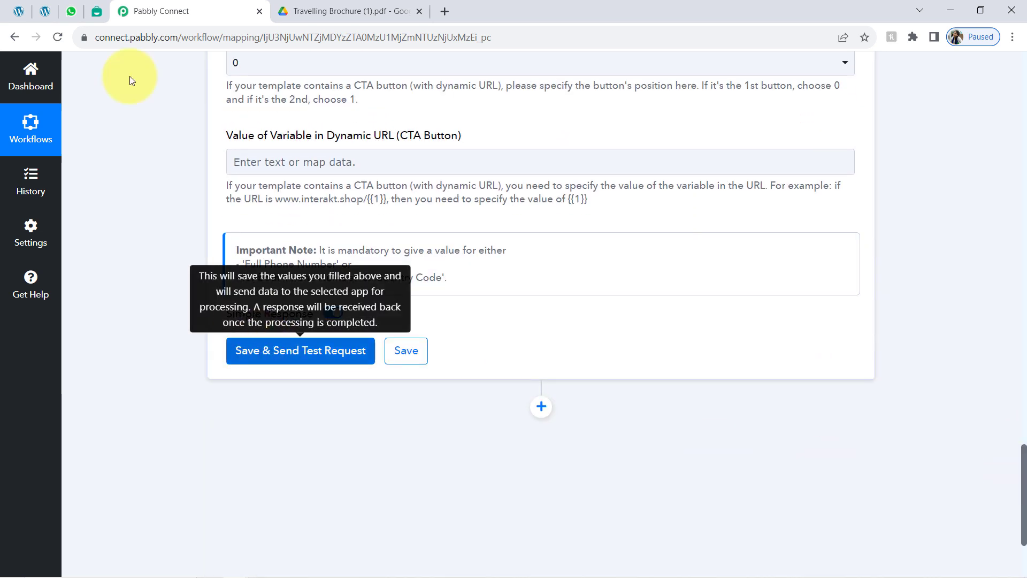
pyautogui.click(71, 4)
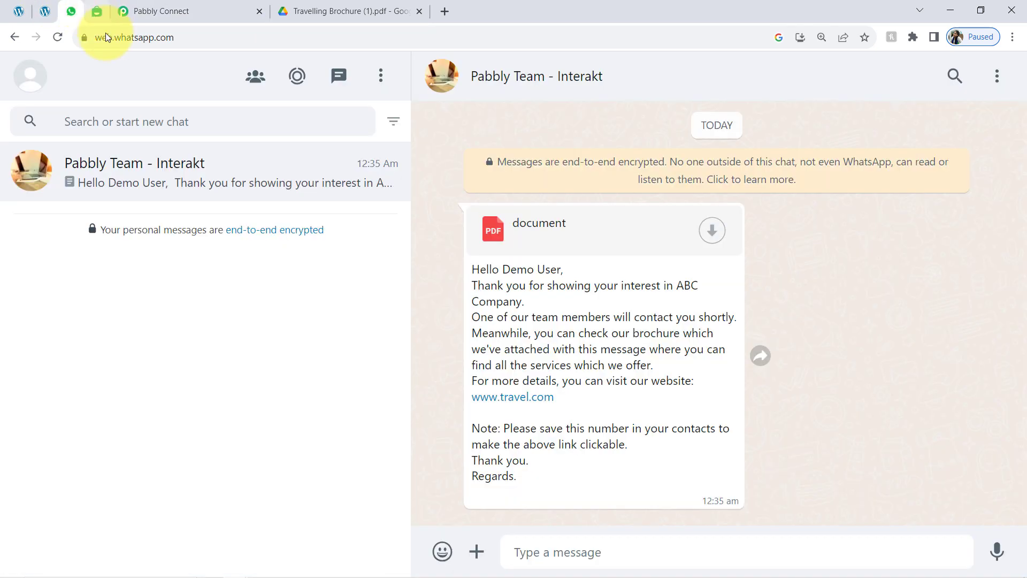
# Step: Delete the Pabbly Team - Interakt chat in WhatsApp Web, leaving No chats
pyautogui.click(1008, 81)
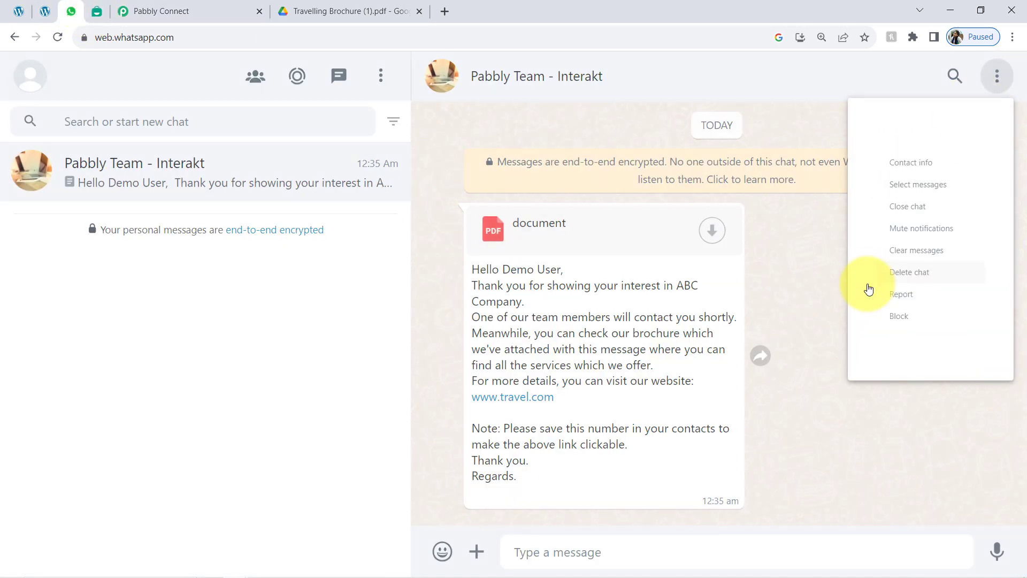
pyautogui.click(867, 284)
pyautogui.click(635, 367)
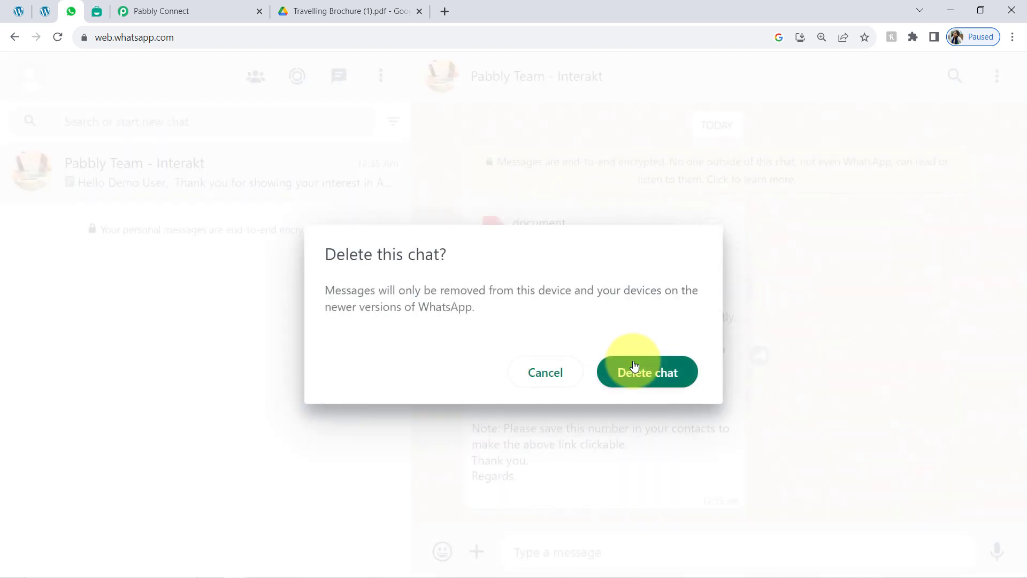
pyautogui.click(635, 366)
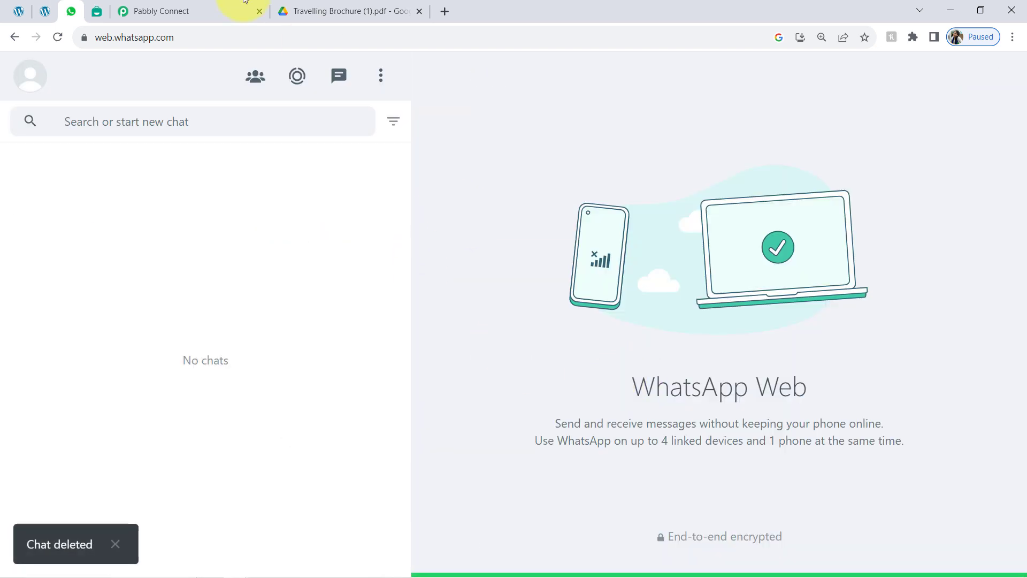
pyautogui.click(172, 3)
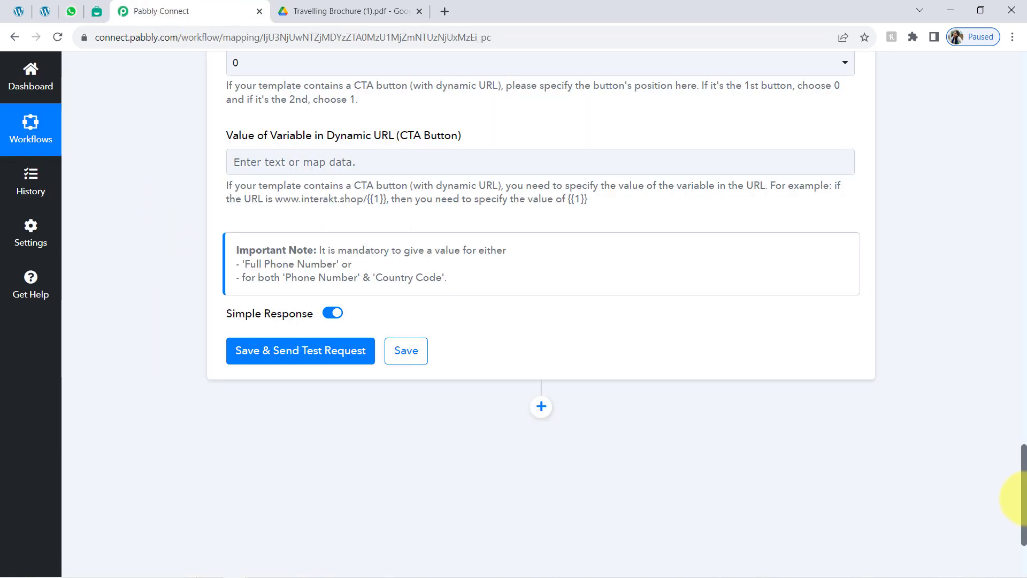
# Step: Replace the mapped Full Phone Number with a typed WhatsApp number, then Save & Send Test Request
pyautogui.moveTo(1022, 502); pyautogui.dragTo(1008, 375)
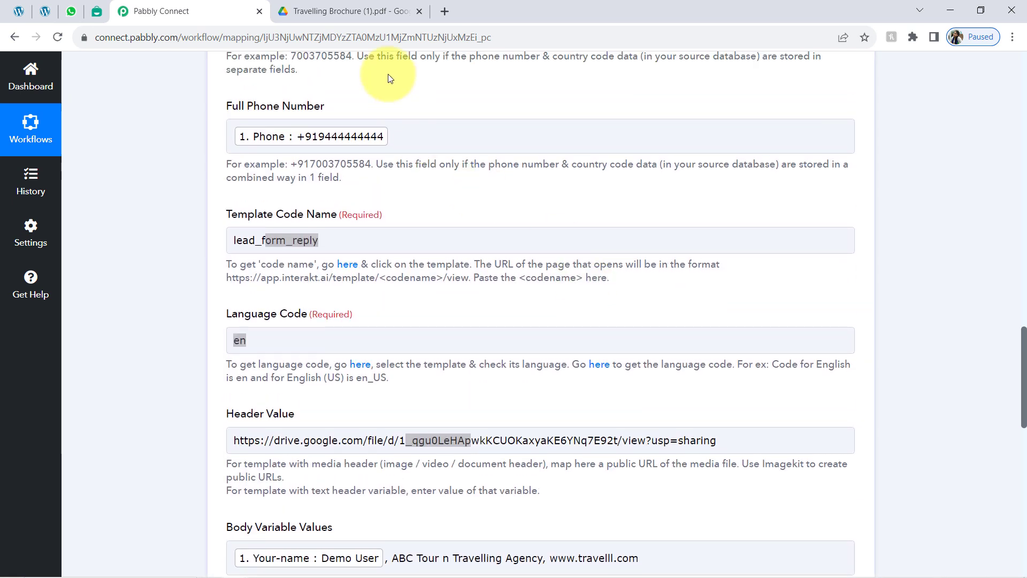
pyautogui.click(405, 133)
pyautogui.press('BackSpace')
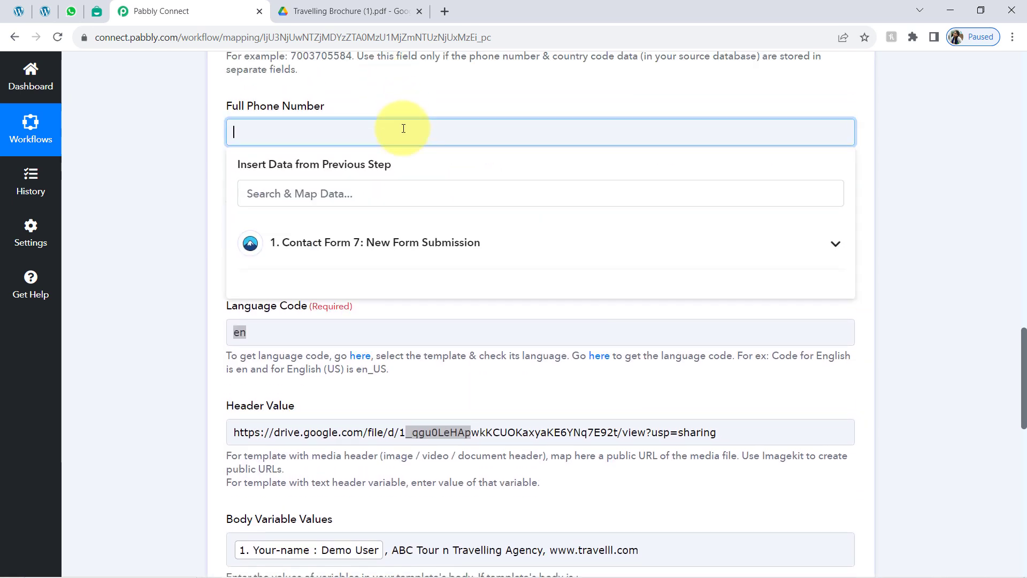
pyautogui.write('+91')
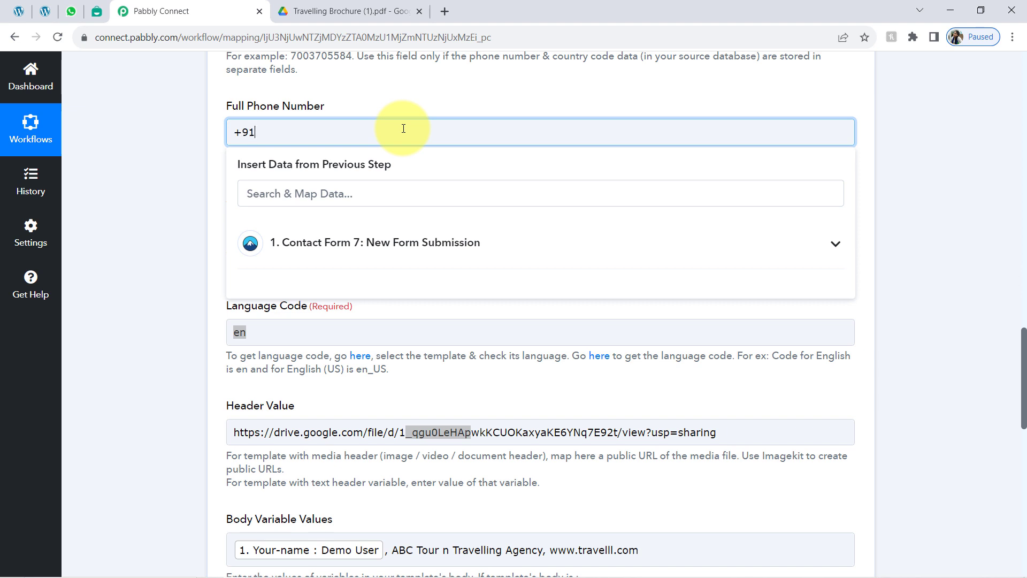
pyautogui.scroll(-9, 403, 128)
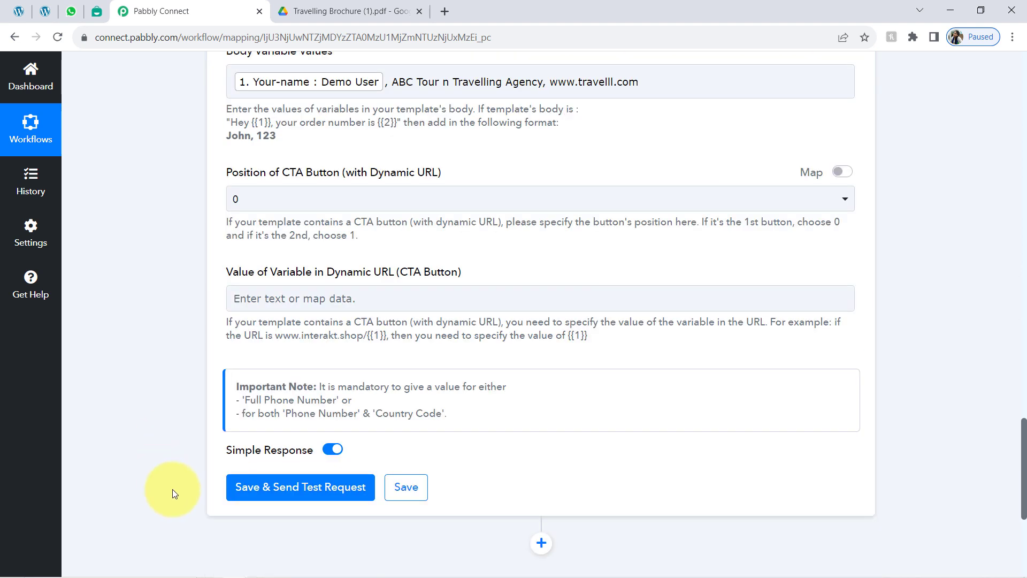
pyautogui.click(252, 494)
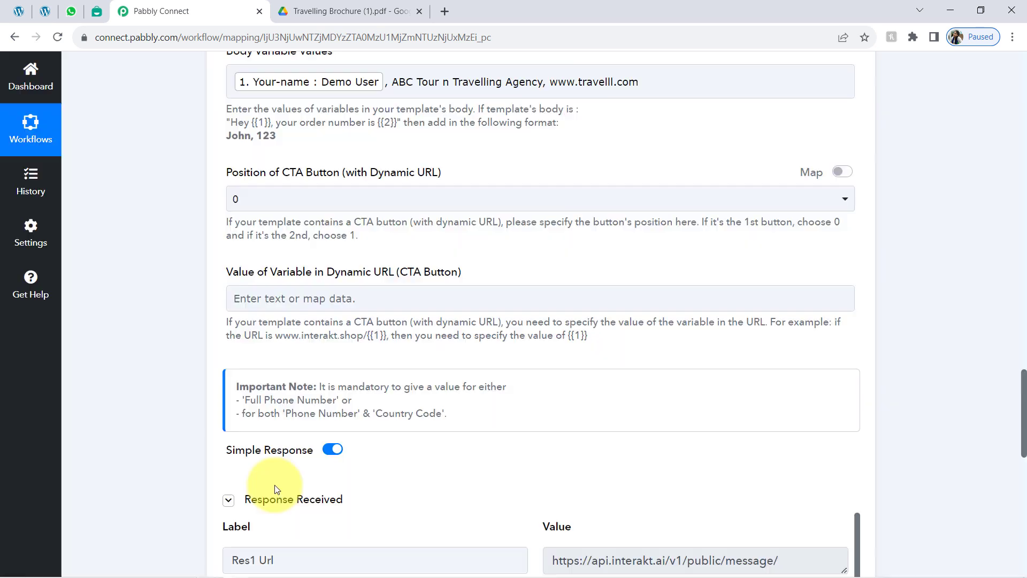
# Step: Open the new Pabbly Team - Interakt WhatsApp message and look over its text
pyautogui.click(71, 11)
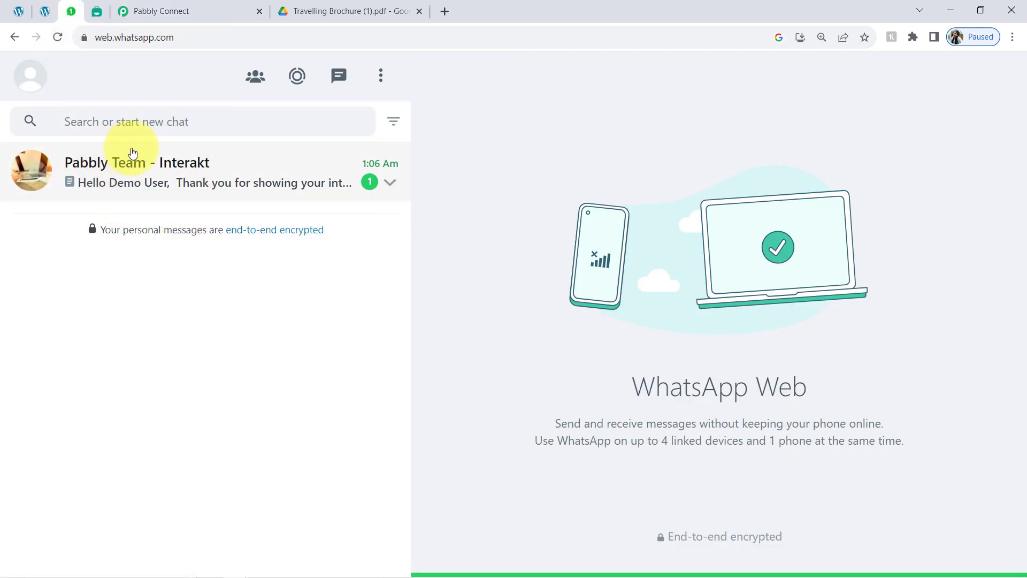
pyautogui.click(143, 176)
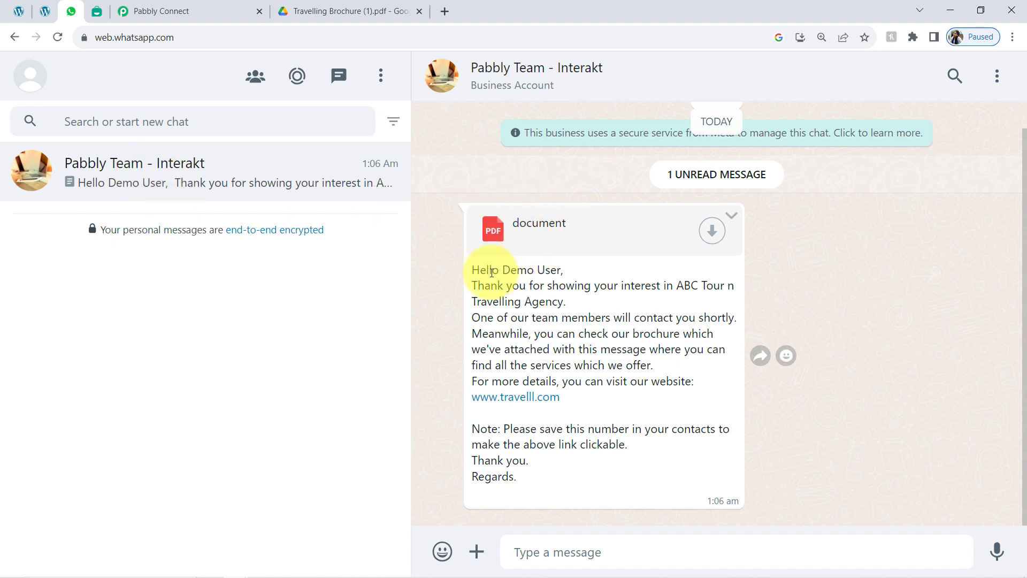
pyautogui.moveTo(492, 272); pyautogui.dragTo(532, 461)
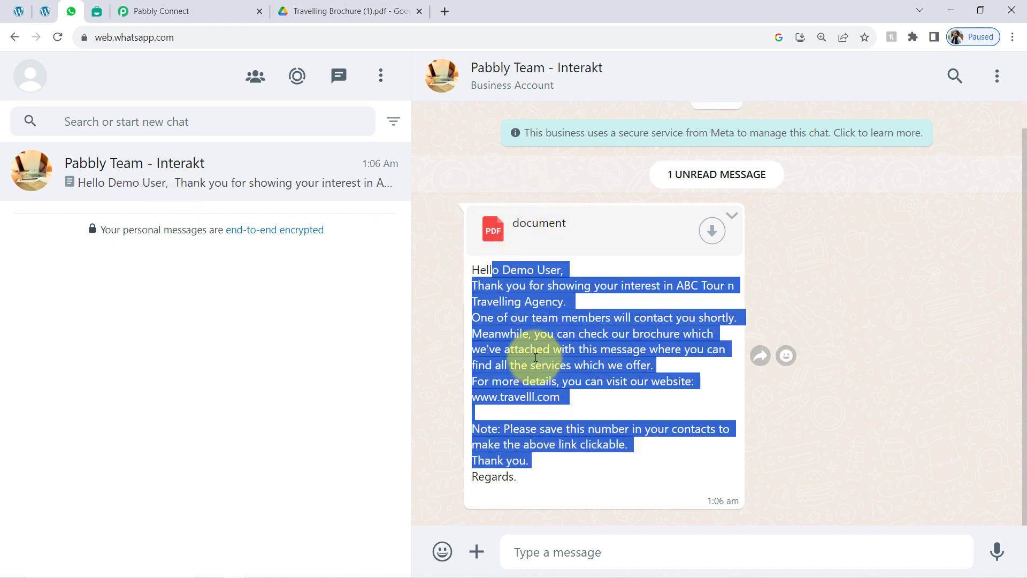
pyautogui.click(517, 317)
# Step: Point out the thank-you, attached-brochure and save-the-number lines, then return to the Contact Form 7 edit page
pyautogui.moveTo(484, 286); pyautogui.dragTo(611, 318)
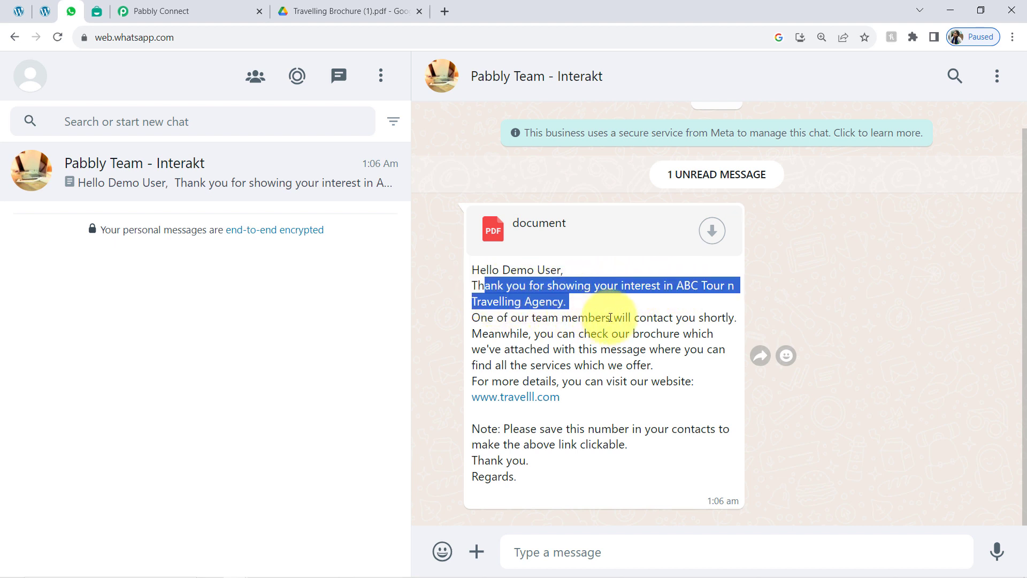
pyautogui.moveTo(519, 348); pyautogui.dragTo(630, 365)
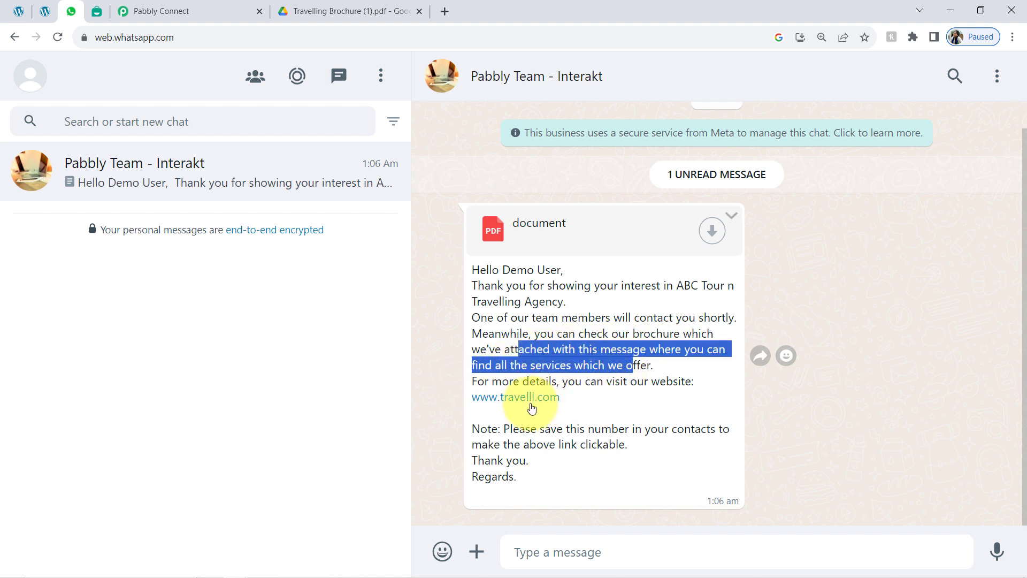
pyautogui.moveTo(518, 428); pyautogui.dragTo(532, 460)
pyautogui.click(505, 459)
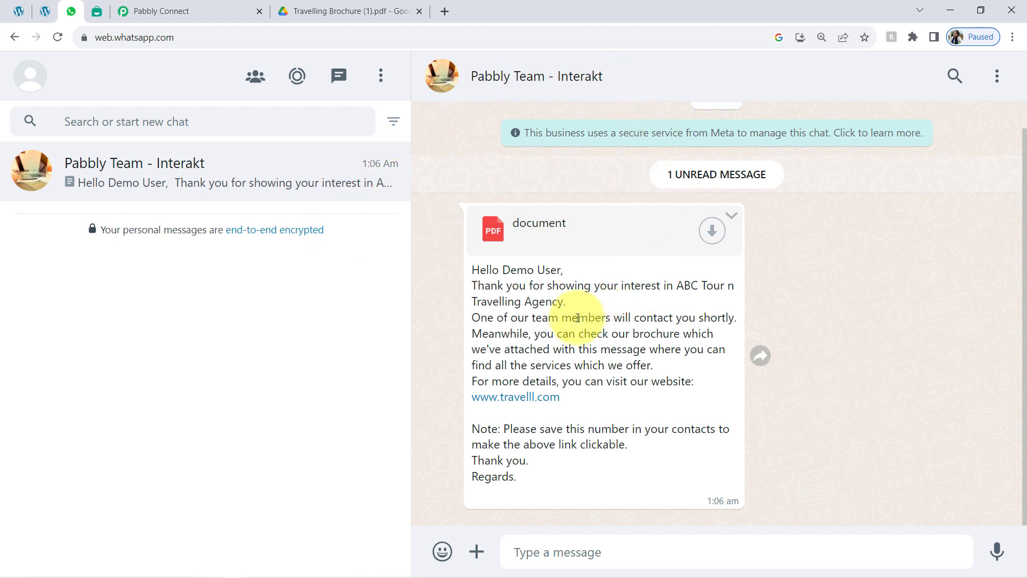
pyautogui.click(45, 11)
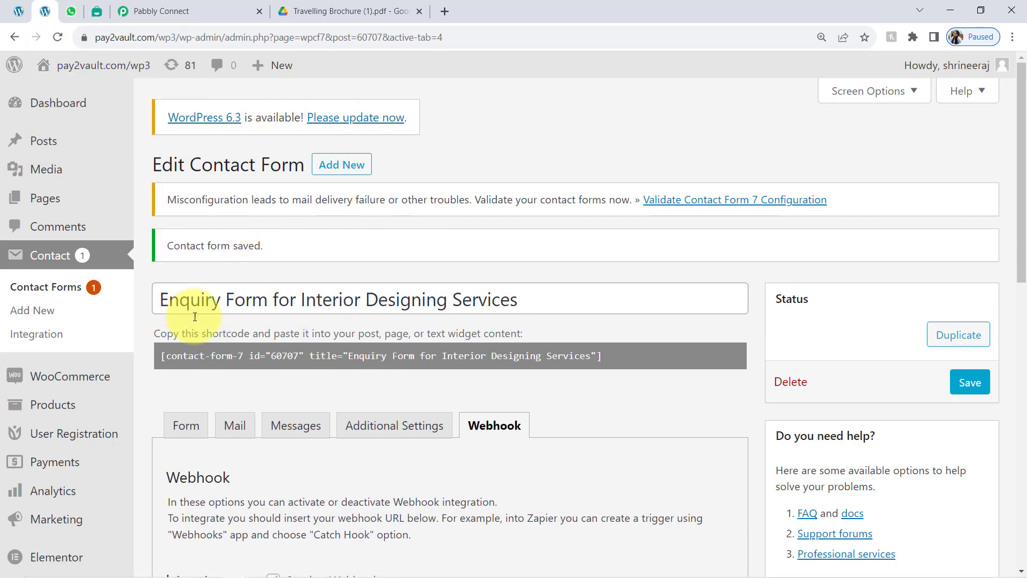
# Step: Collapse the Contact Form 7 trigger and Interakt action steps in the Pabbly Connect workflow
pyautogui.click(185, 6)
pyautogui.scroll(9, 204, 271)
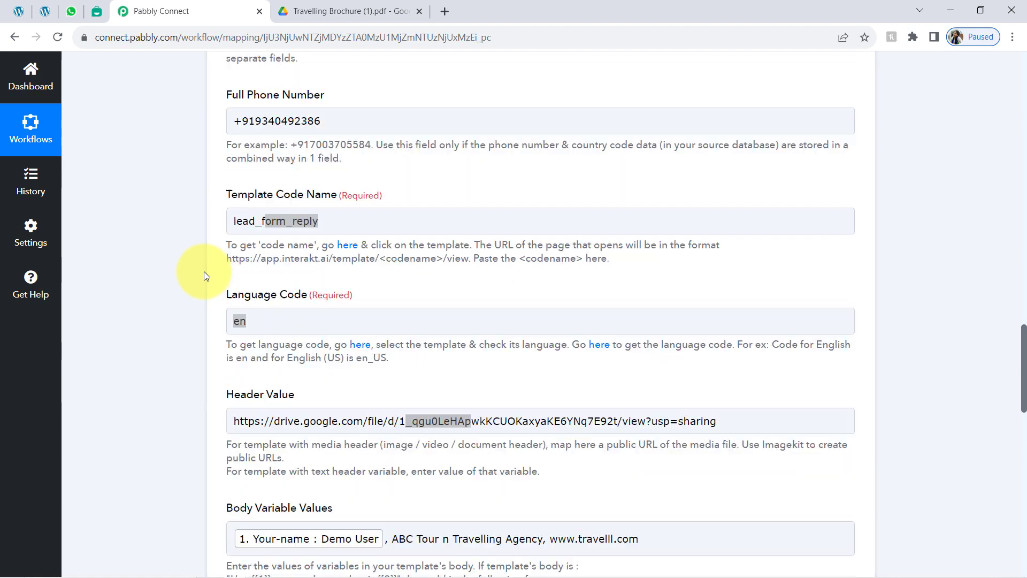
pyautogui.scroll(10, 204, 271)
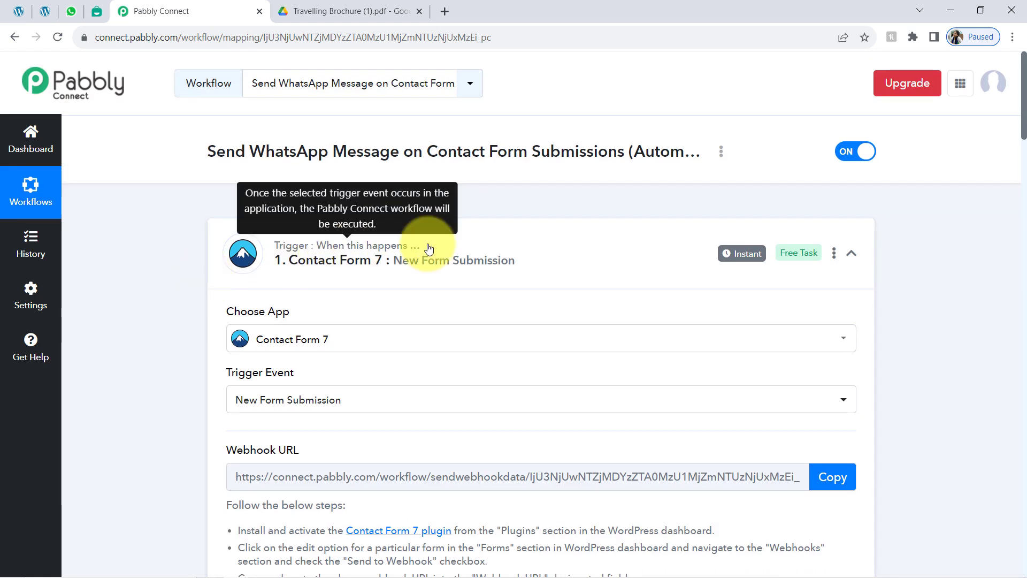
pyautogui.click(385, 262)
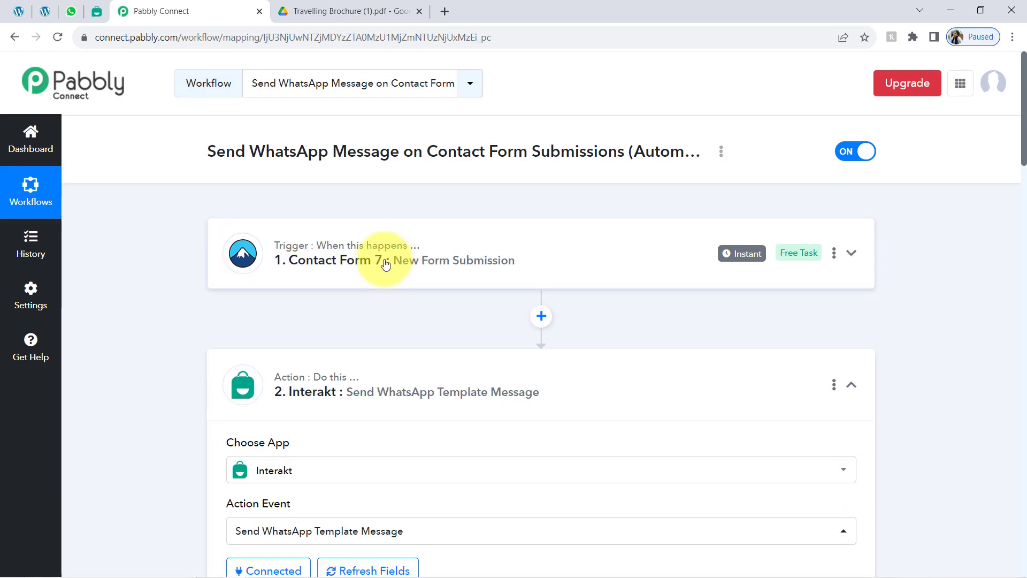
pyautogui.click(300, 382)
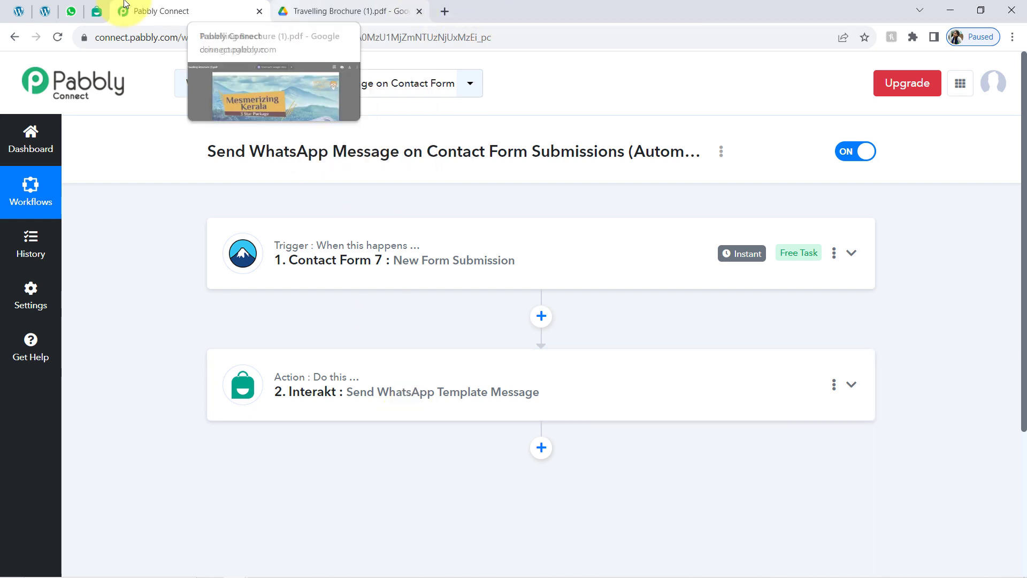
# Step: Download the brochure attachment from the WhatsApp chat and save it as document.pdf
pyautogui.click(71, 11)
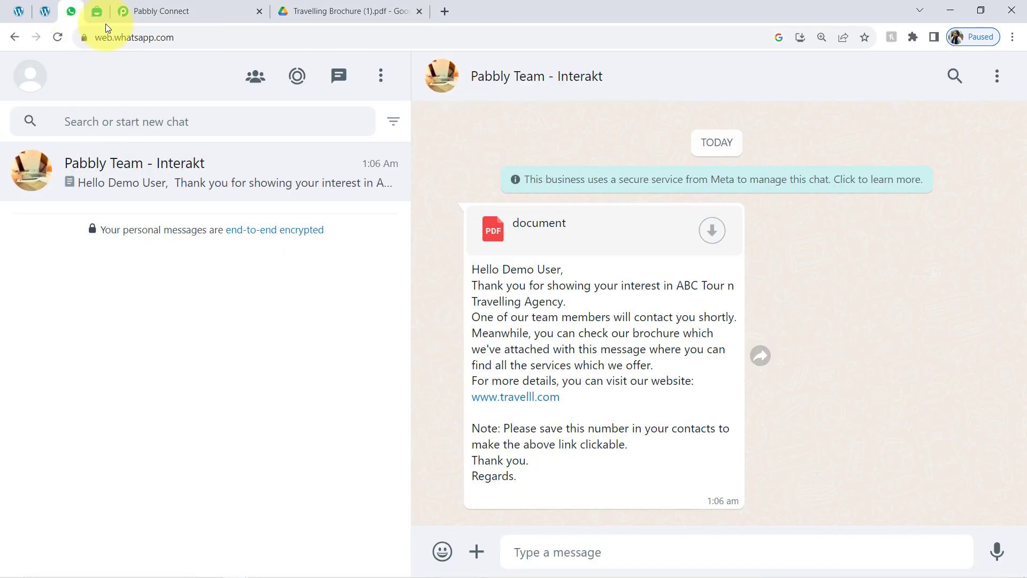
pyautogui.click(712, 230)
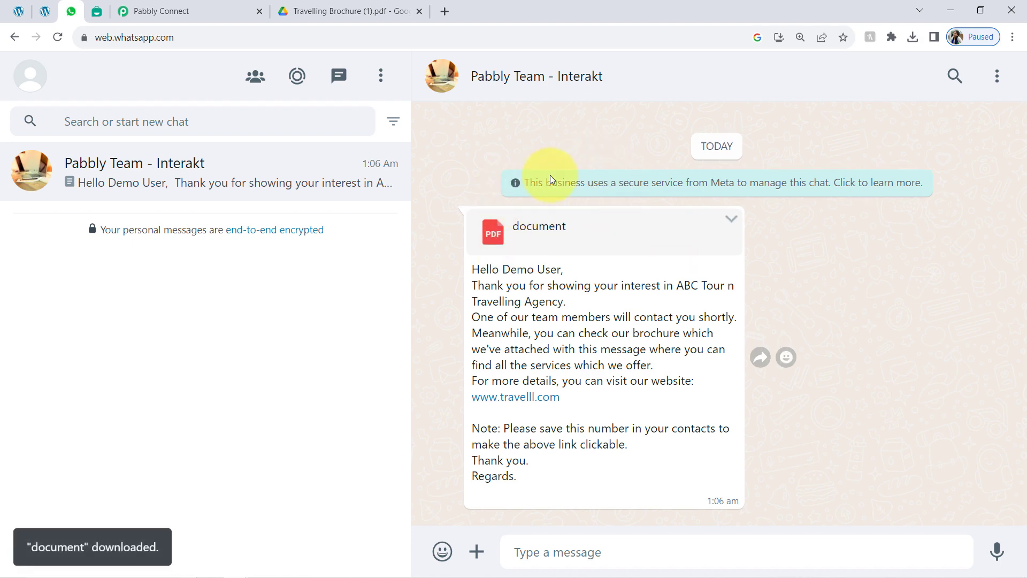
pyautogui.click(554, 221)
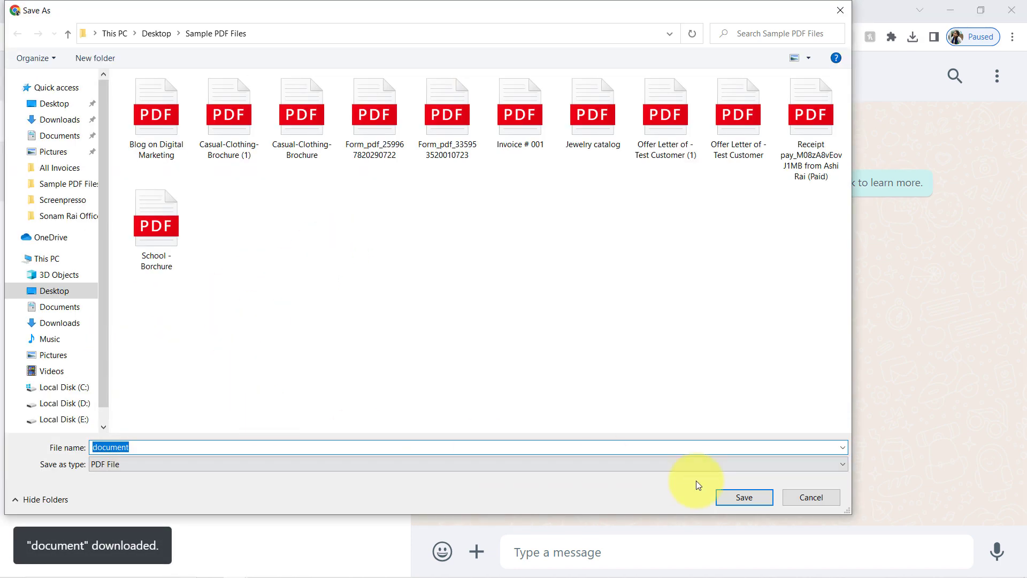
pyautogui.click(725, 499)
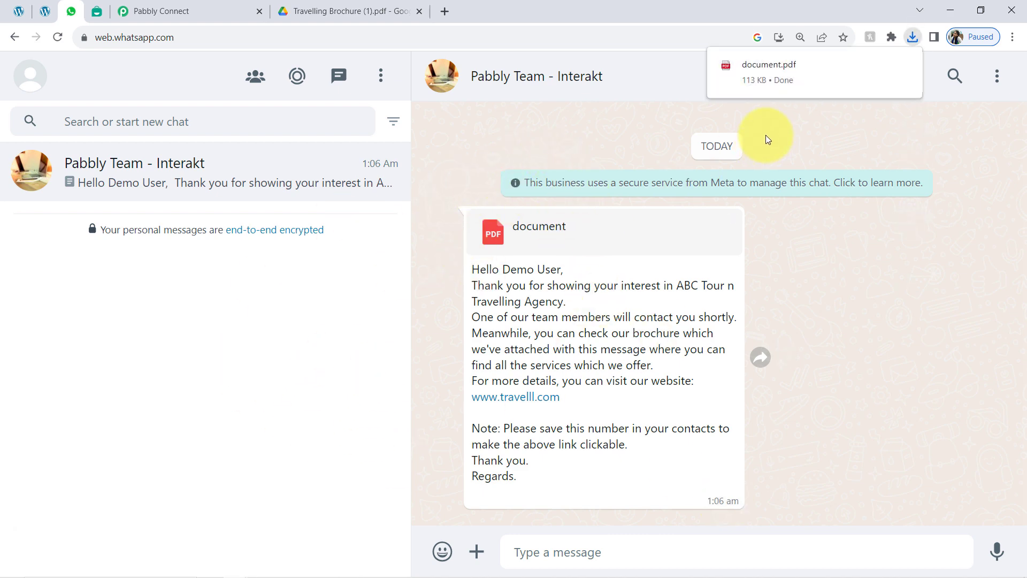
# Step: Open document.pdf to confirm it is the Mesmerizing Kerala brochure, then return to Pabbly Connect
pyautogui.click(758, 66)
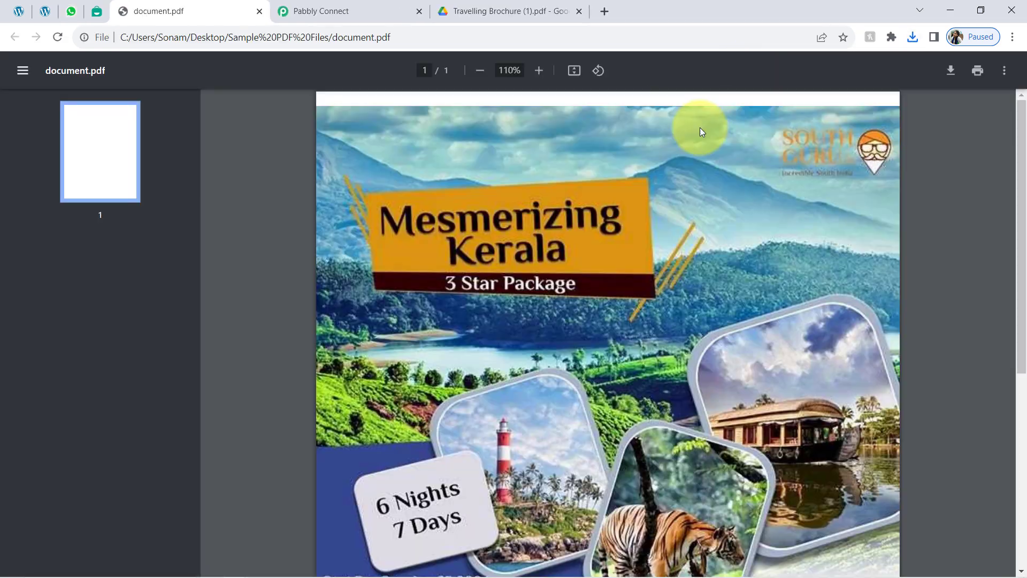
pyautogui.click(260, 11)
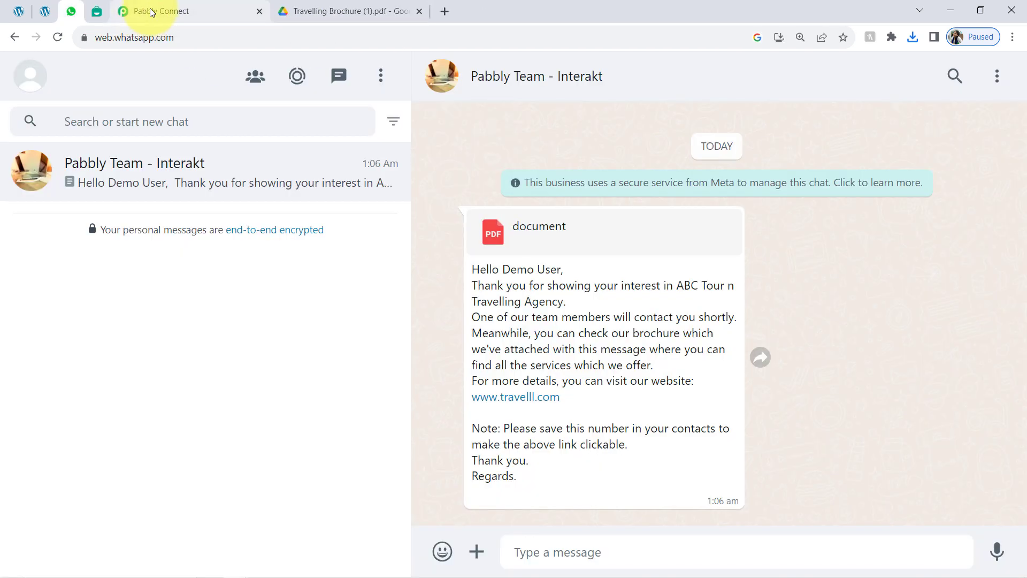
pyautogui.click(150, 8)
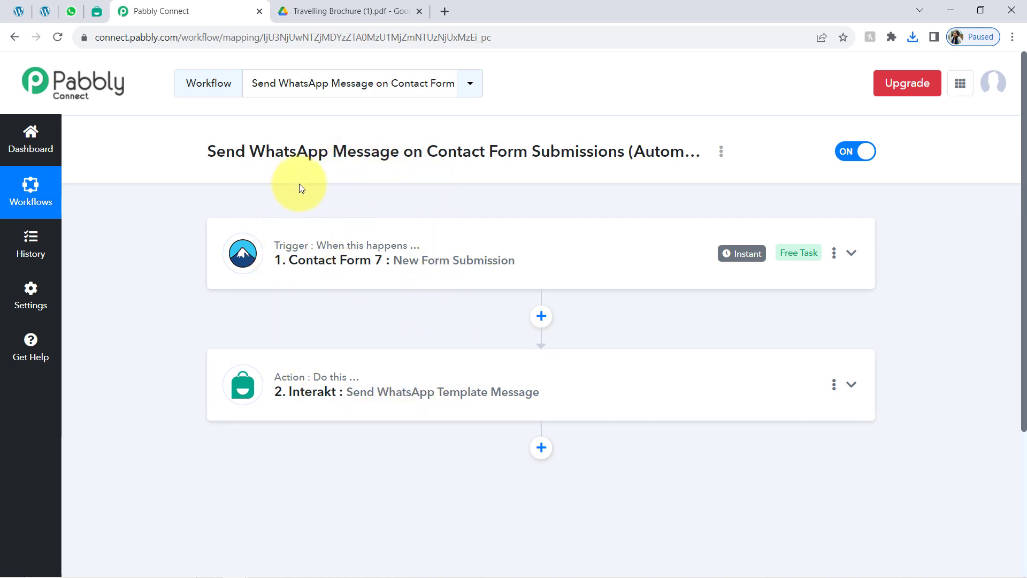
# Step: Copy the workflow's share link and close the Travelling Brochure (1).pdf tab
pyautogui.click(721, 154)
pyautogui.click(593, 221)
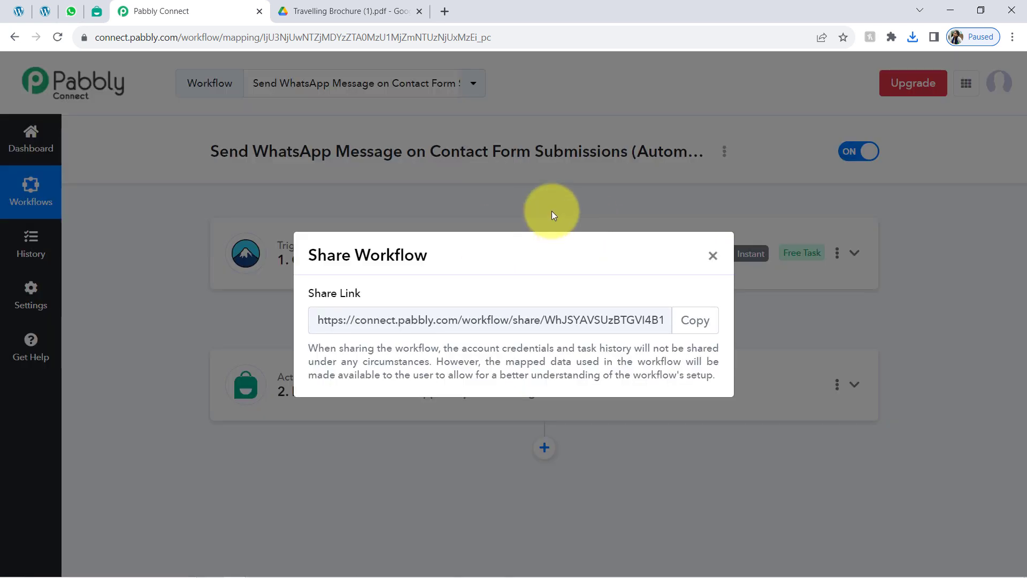
pyautogui.click(696, 319)
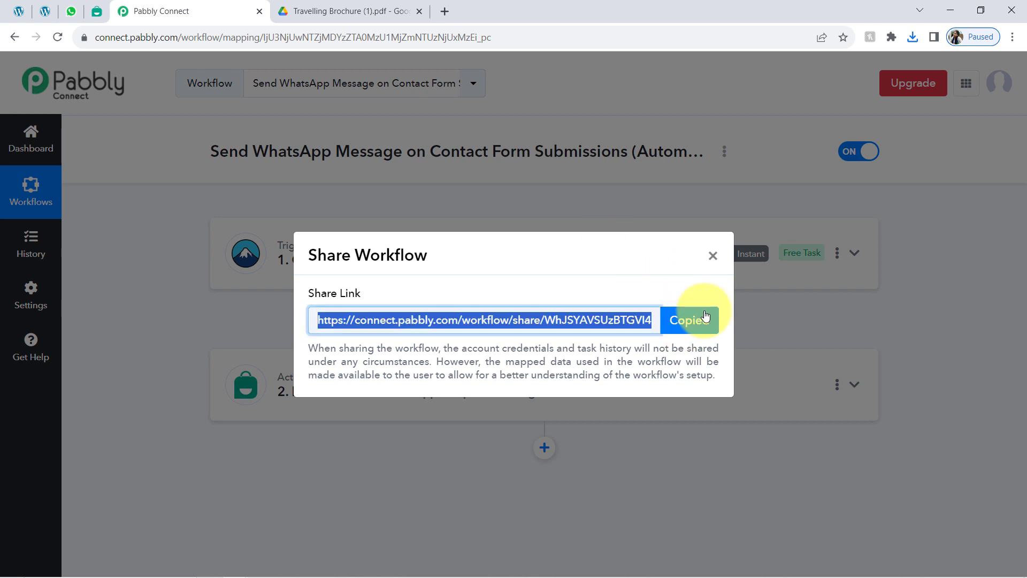
pyautogui.click(712, 255)
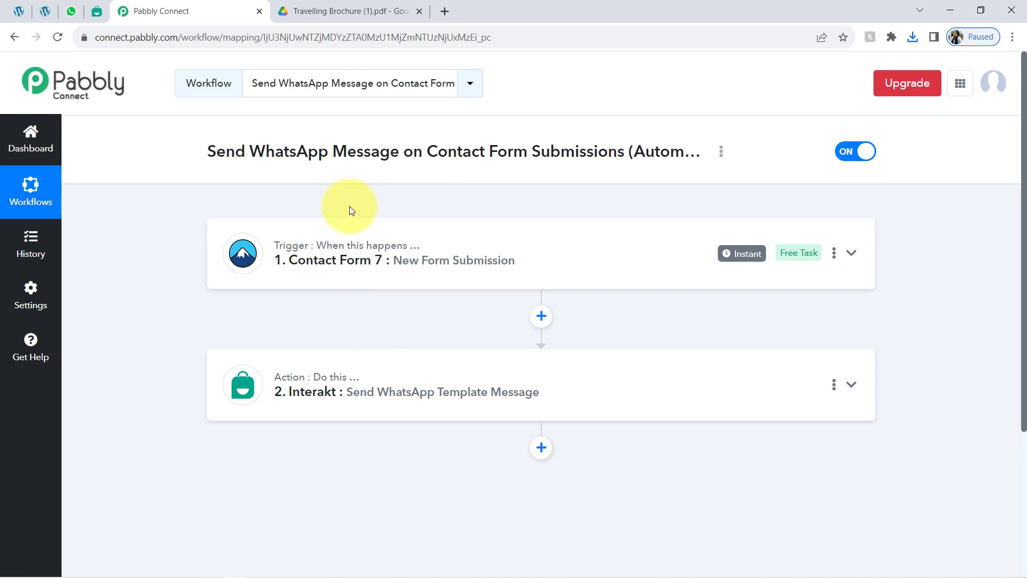
pyautogui.click(419, 11)
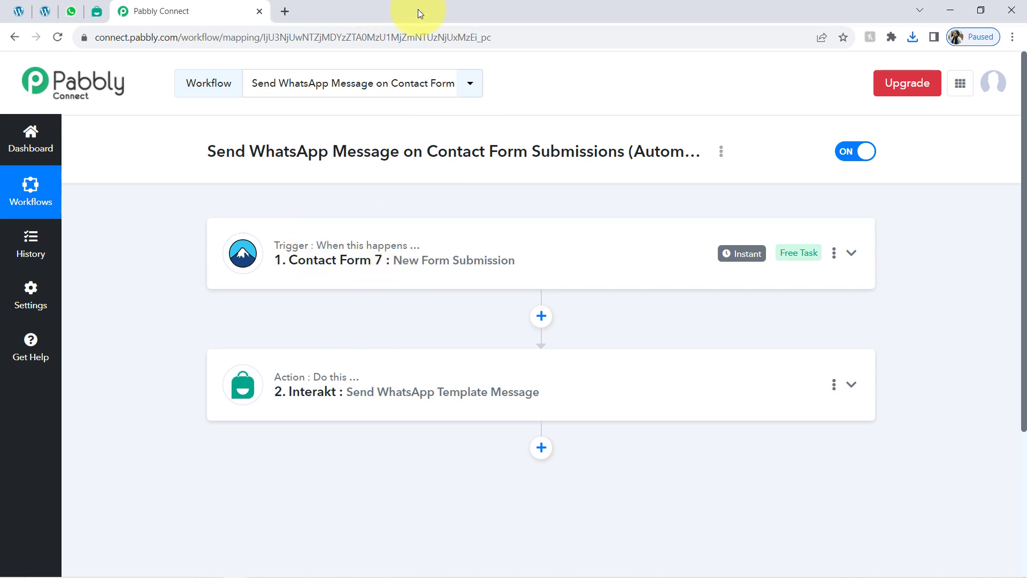